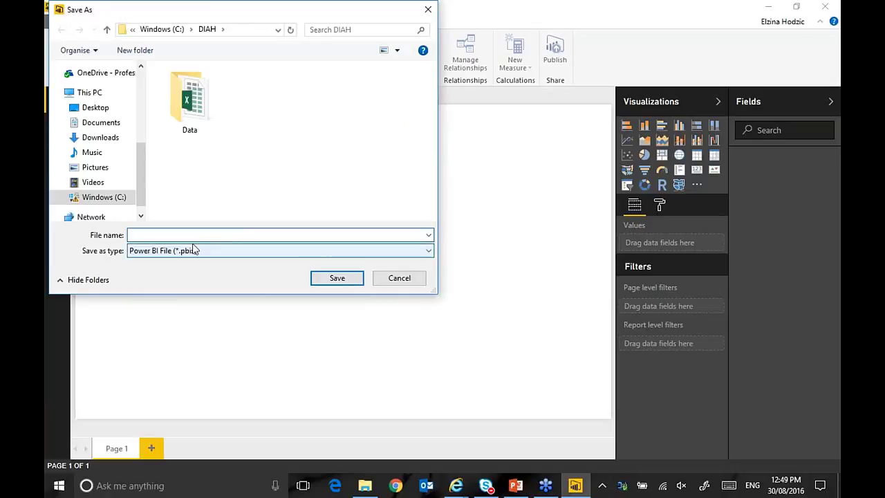
# - Save the new report in the DIAH folder under the file name Webinar
pyautogui.write('eb')
pyautogui.click(336, 278)
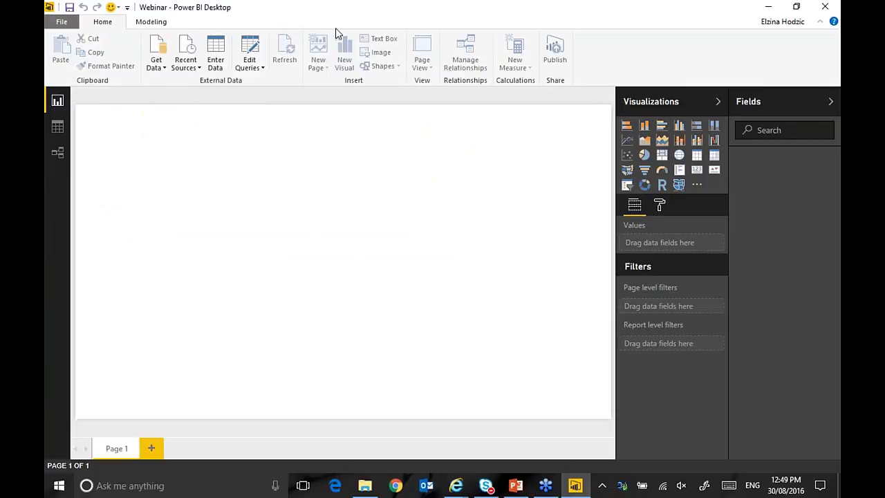
# - Open the full list of data sources and review the File, Database, Azure and Online Services categories
pyautogui.click(162, 64)
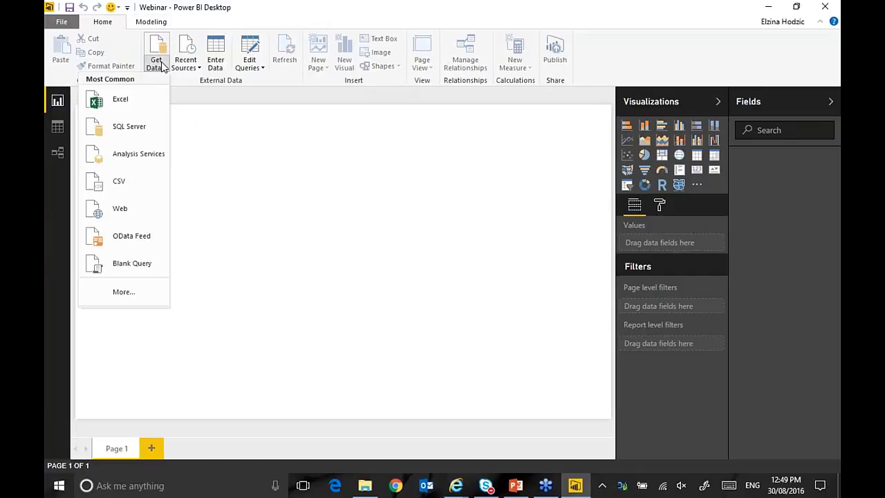
pyautogui.click(122, 293)
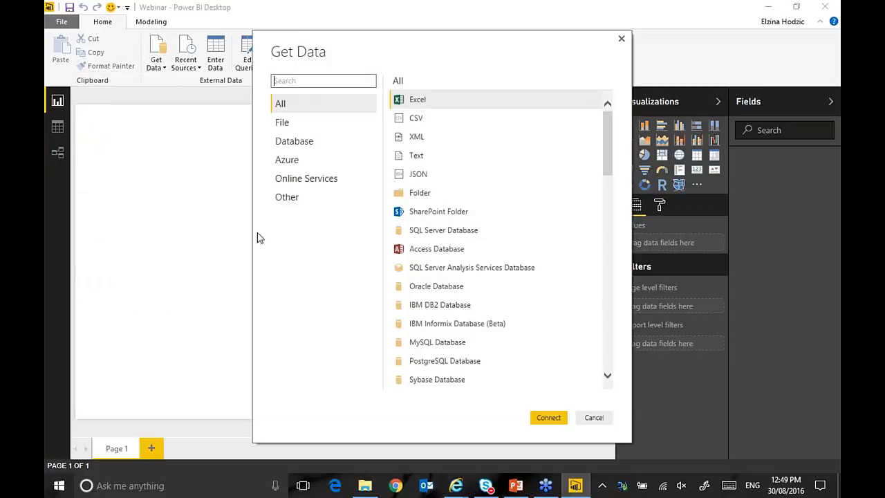
pyautogui.click(289, 123)
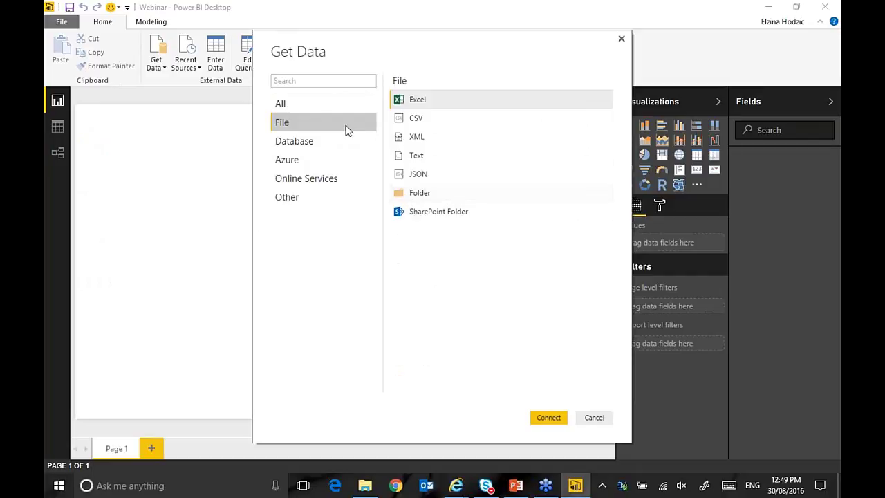
pyautogui.click(301, 148)
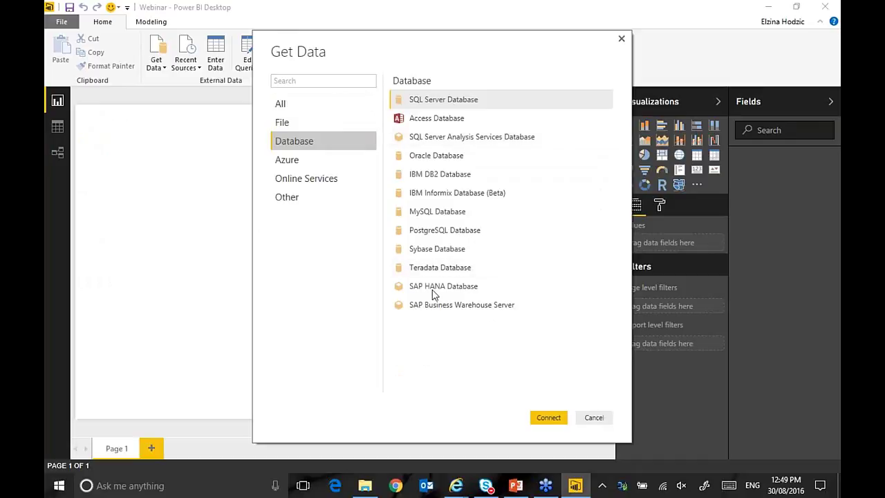
pyautogui.click(304, 162)
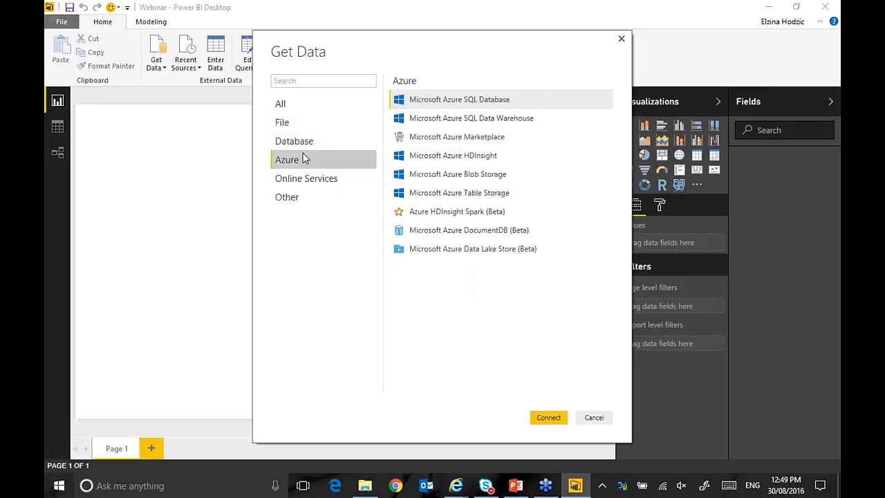
pyautogui.click(306, 178)
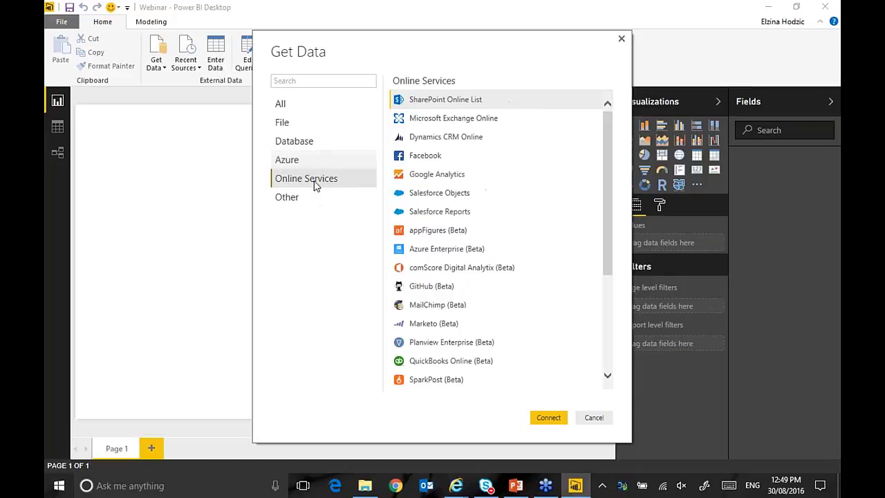
pyautogui.moveTo(604, 143)
pyautogui.mouseDown()
pyautogui.moveTo(602, 242)
pyautogui.moveTo(601, 145)
pyautogui.mouseUp()
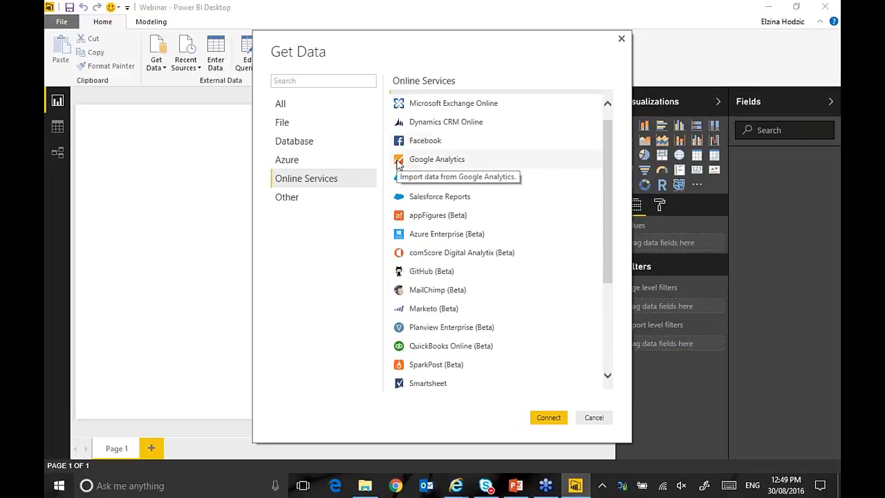
# - Connect to an Excel file source using the Data.xlsx workbook in the DIAH\Data folder
pyautogui.click(295, 129)
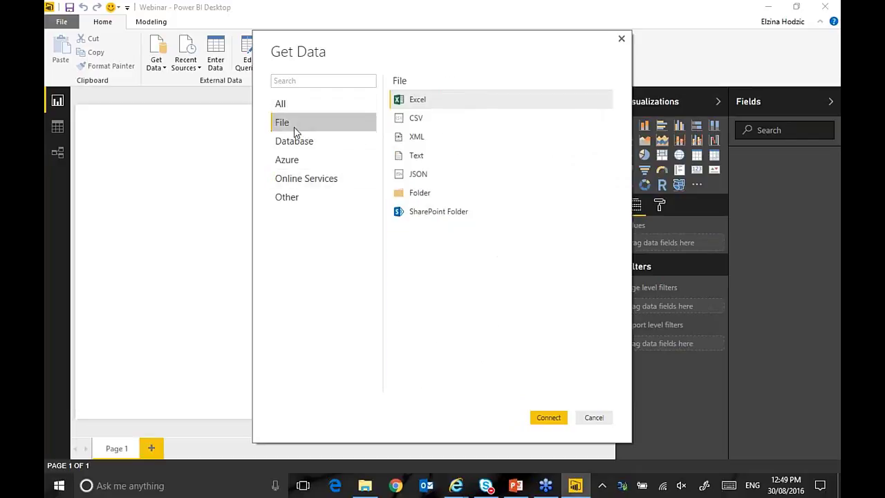
pyautogui.click(420, 101)
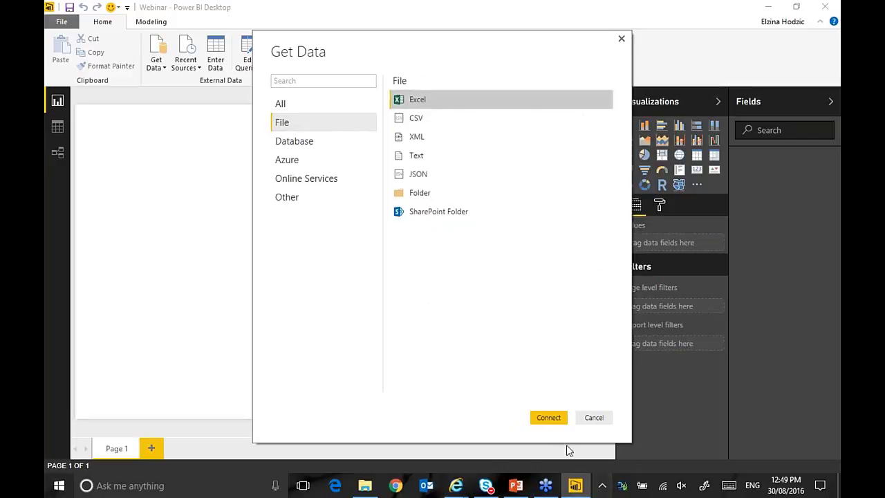
pyautogui.click(552, 418)
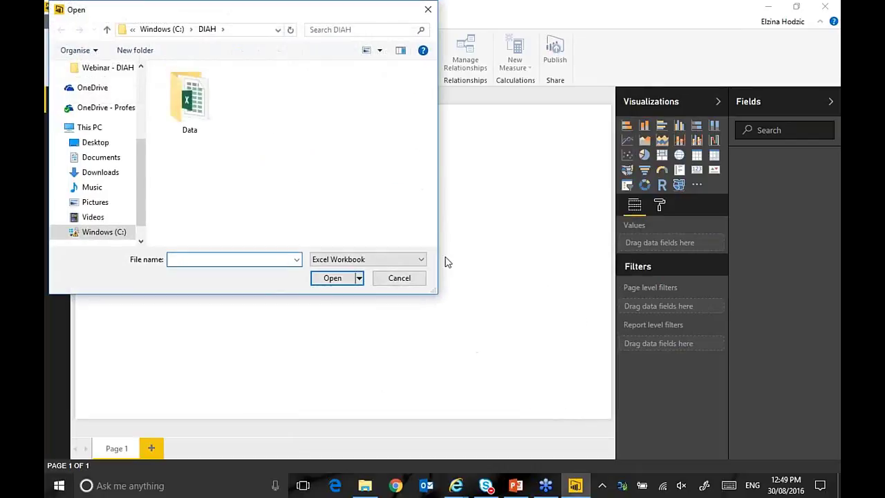
pyautogui.doubleClick(188, 112)
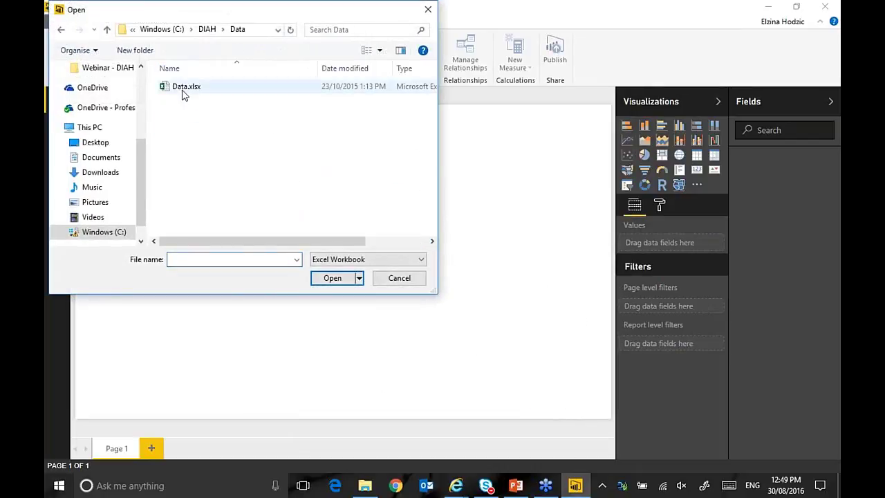
pyautogui.click(183, 90)
pyautogui.click(337, 278)
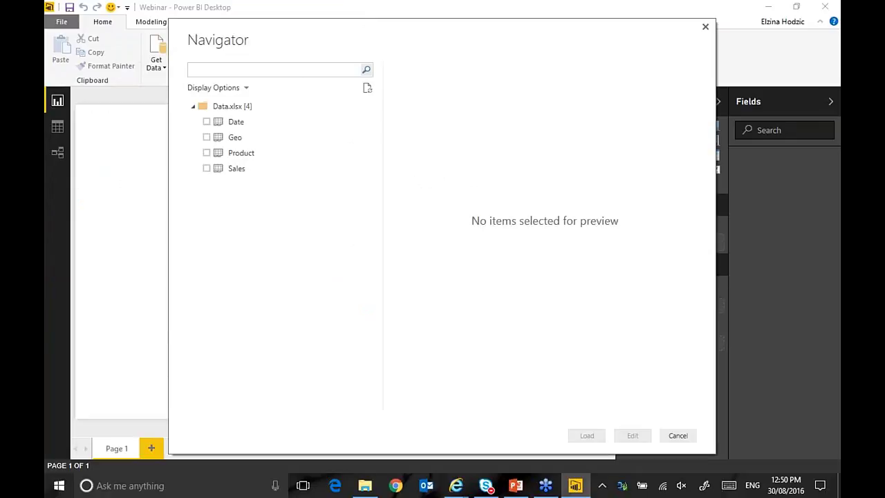
# - Select the Date, Geo, Product and Sales tables of the workbook and open them for editing as queries
pyautogui.click(208, 123)
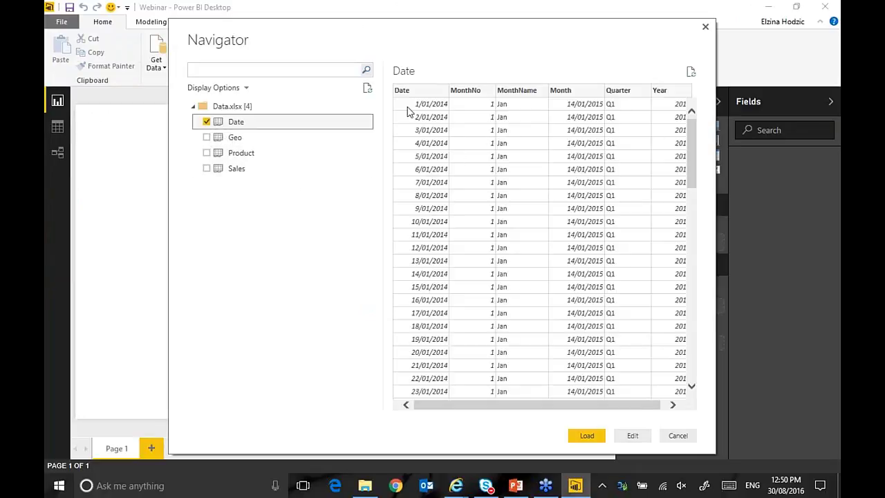
pyautogui.click(206, 137)
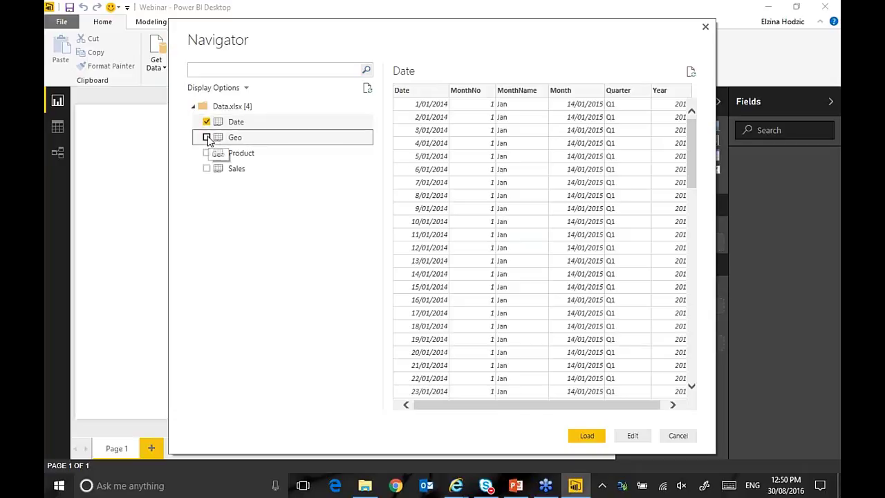
pyautogui.click(207, 153)
pyautogui.click(206, 169)
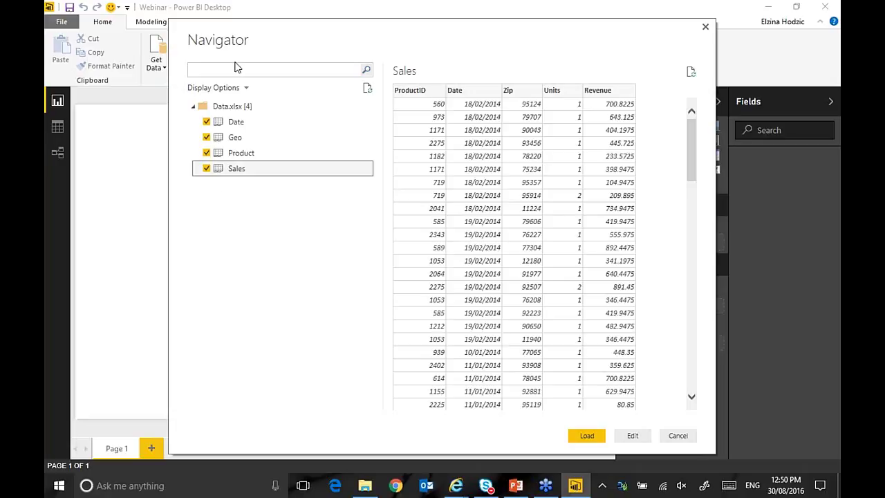
pyautogui.moveTo(279, 42); pyautogui.dragTo(239, 34)
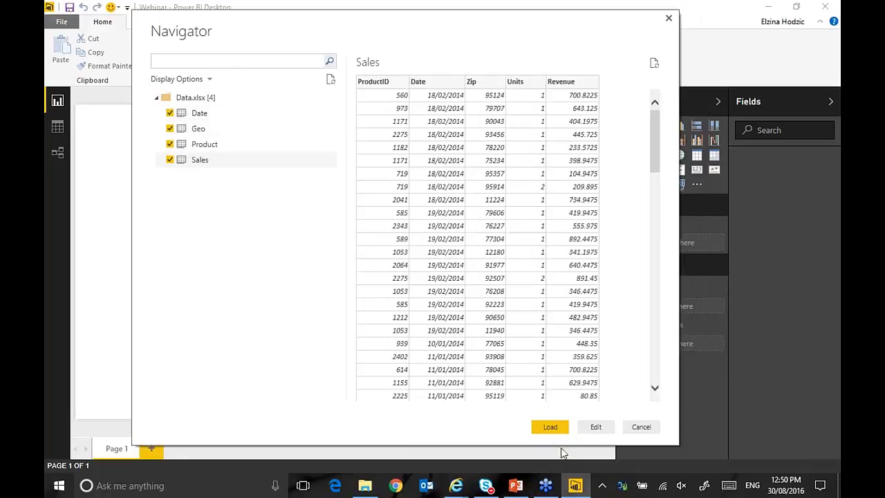
pyautogui.click(595, 429)
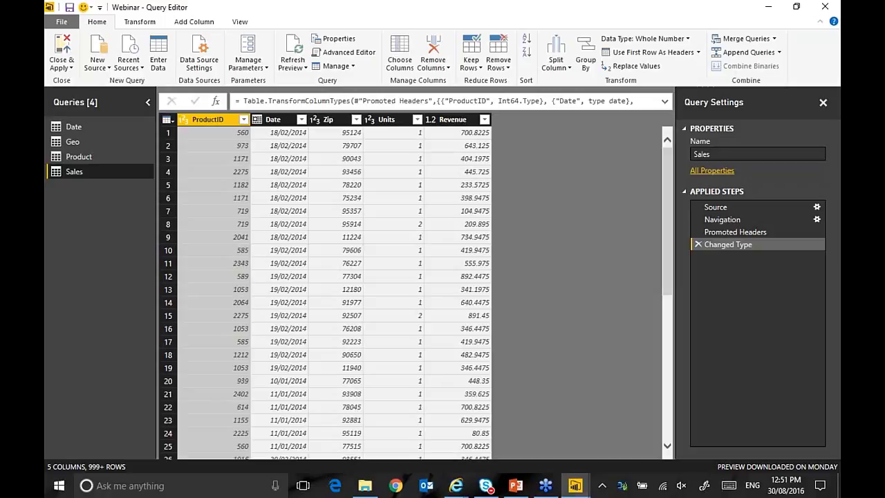
# - Look through the imported queries and examine the Date query's applied steps from Source to Changed Type
pyautogui.click(94, 127)
pyautogui.click(93, 142)
pyautogui.click(92, 172)
pyautogui.click(83, 129)
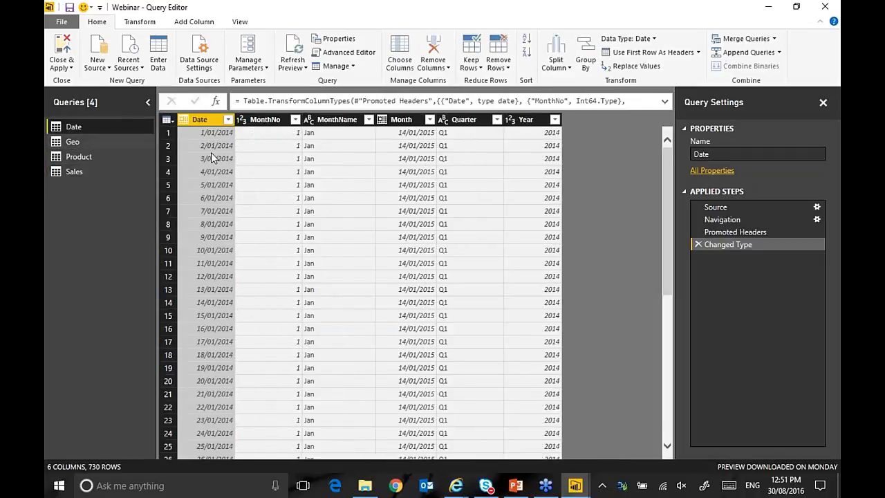
pyautogui.click(734, 205)
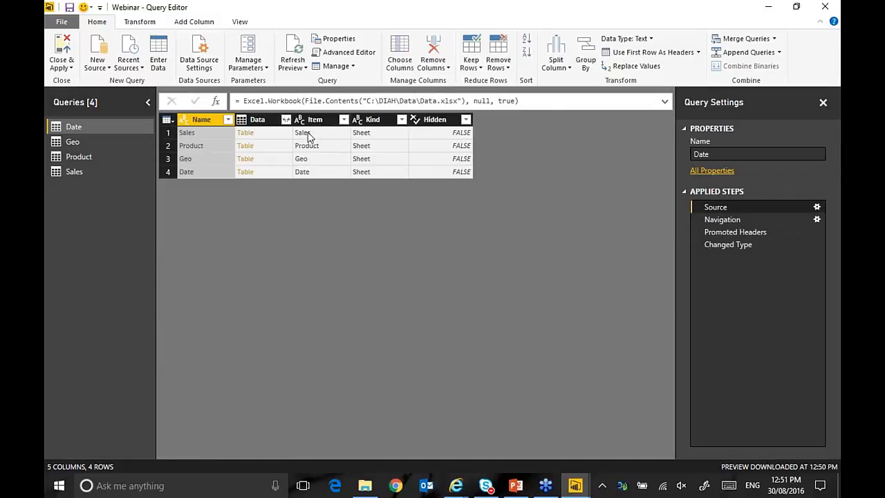
pyautogui.click(719, 219)
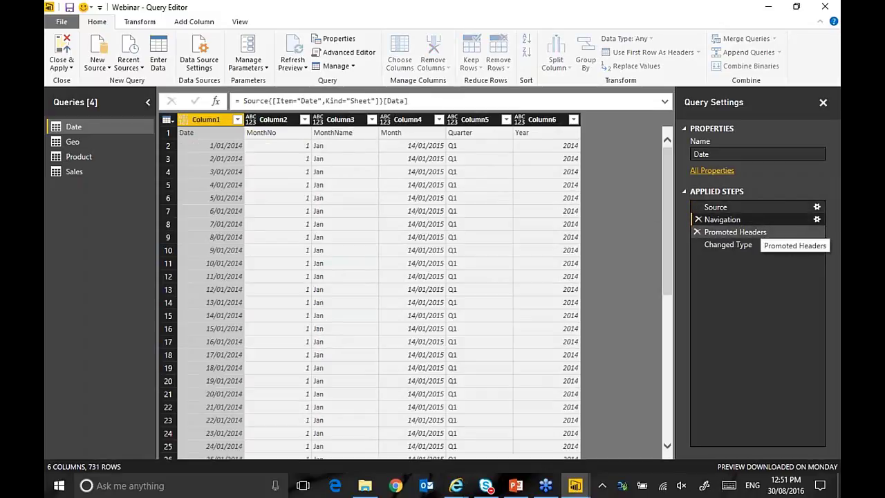
pyautogui.click(732, 232)
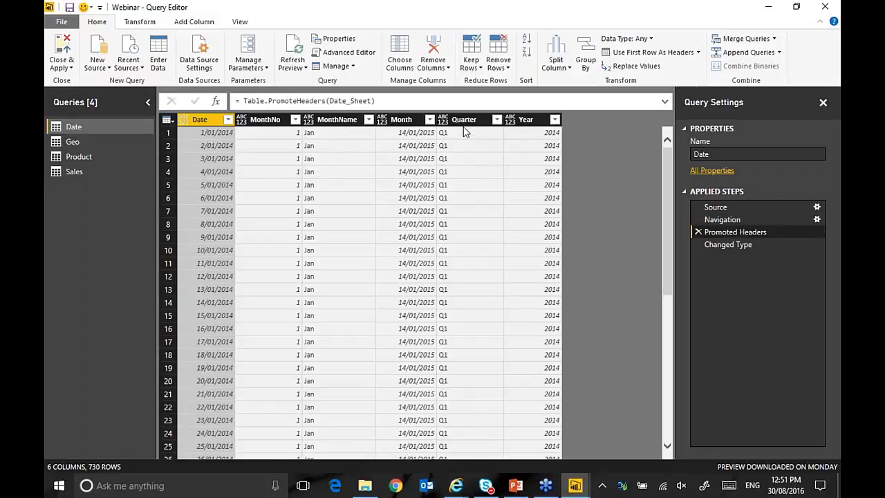
pyautogui.click(732, 245)
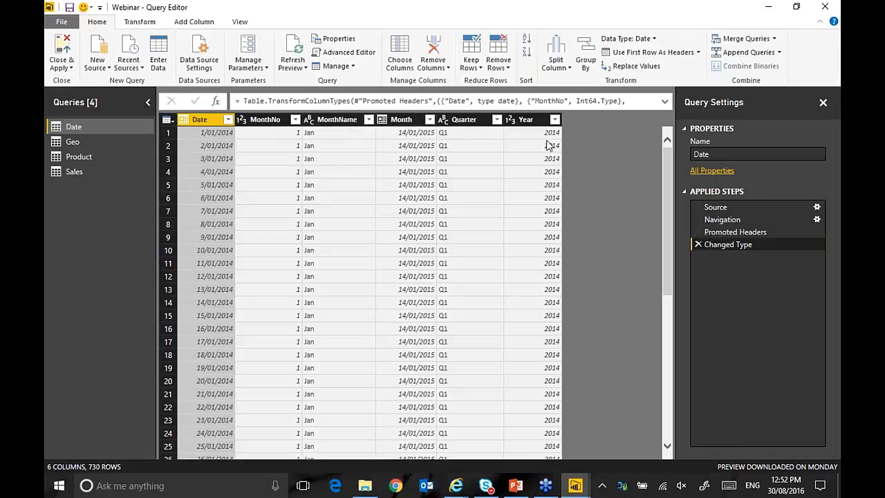
# - Remove the Month column from the Date query
pyautogui.click(425, 198)
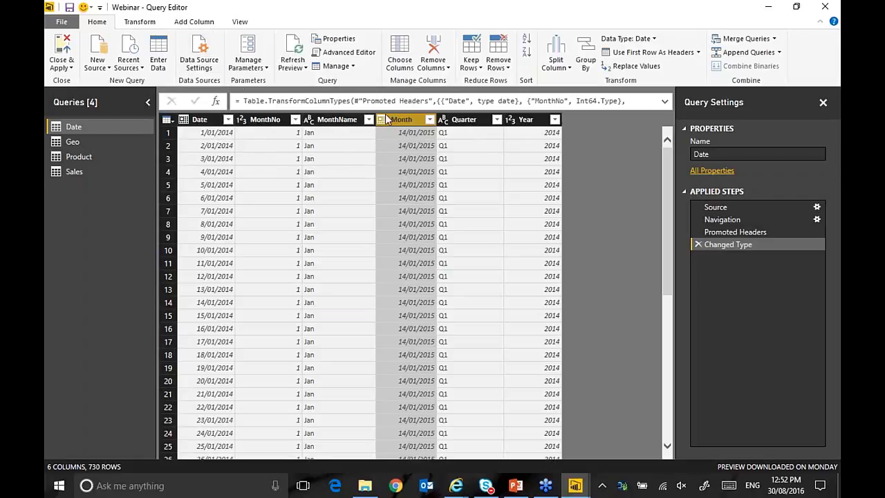
pyautogui.click(148, 24)
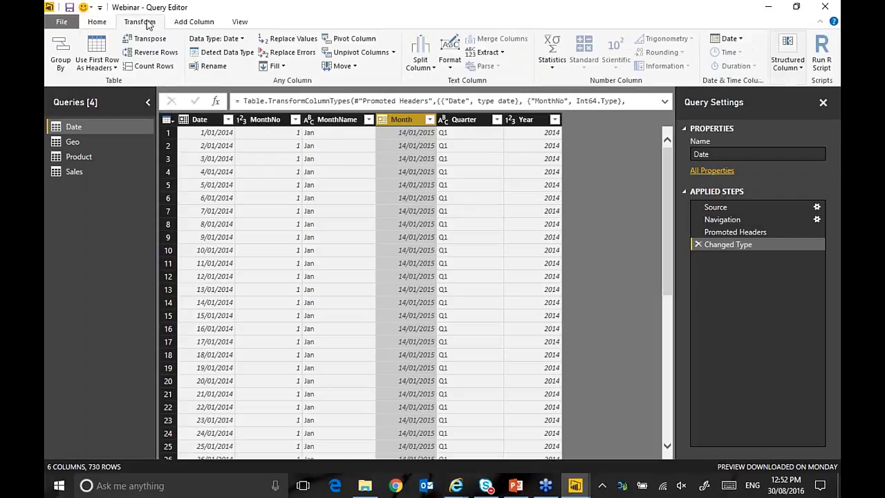
pyautogui.click(101, 22)
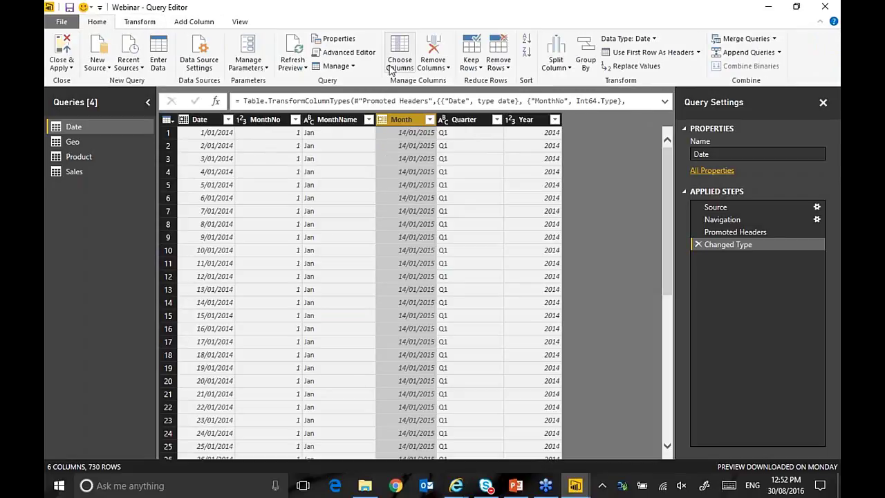
pyautogui.click(447, 70)
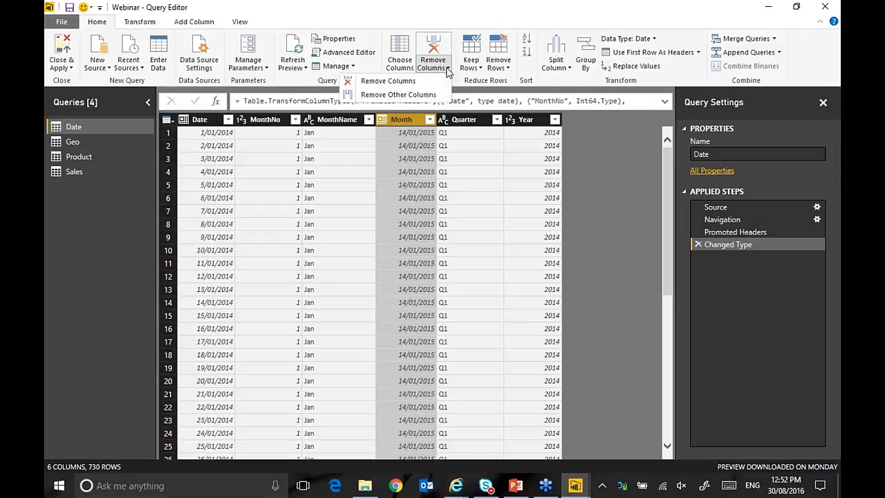
pyautogui.click(410, 82)
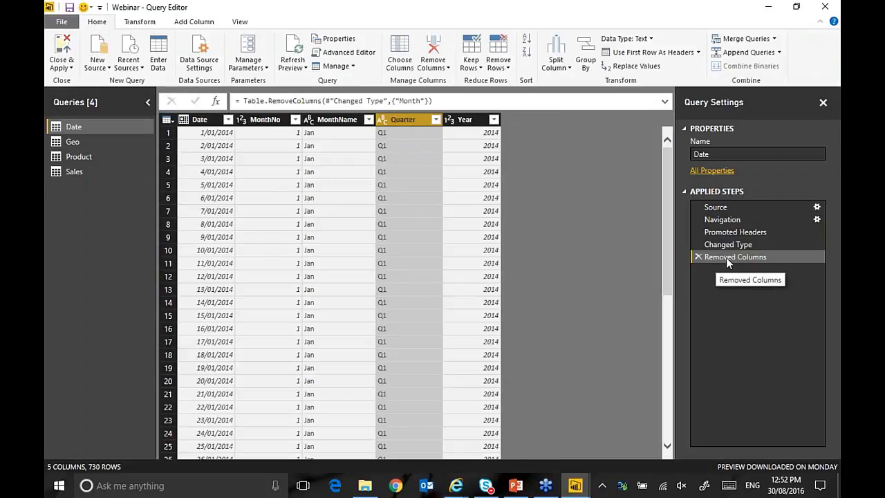
# - Duplicate the City column in the Geo query
pyautogui.click(84, 142)
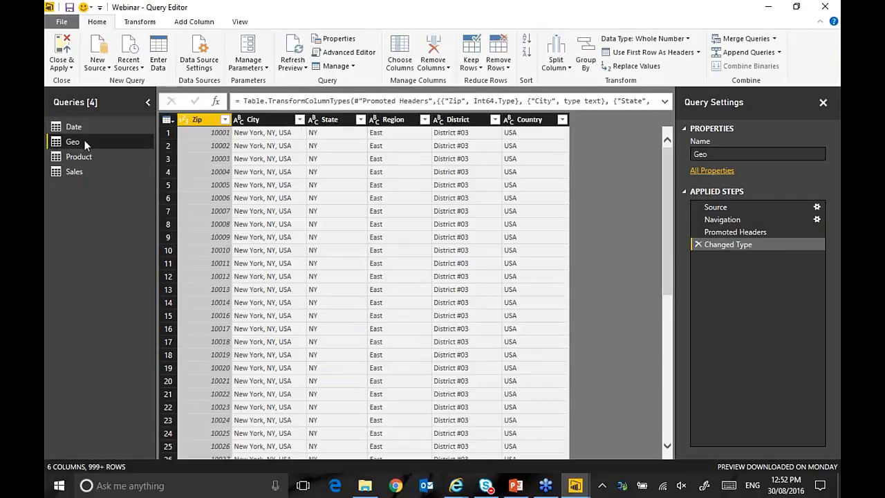
pyautogui.click(252, 122)
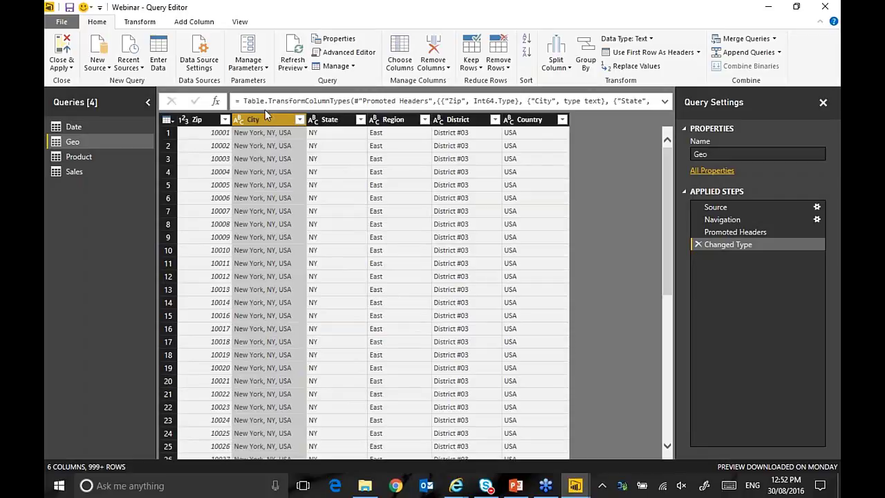
pyautogui.click(197, 22)
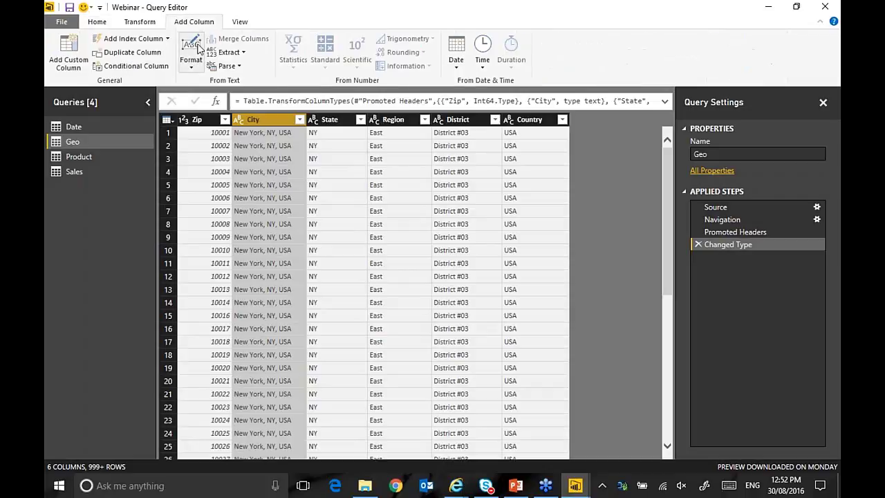
pyautogui.click(132, 52)
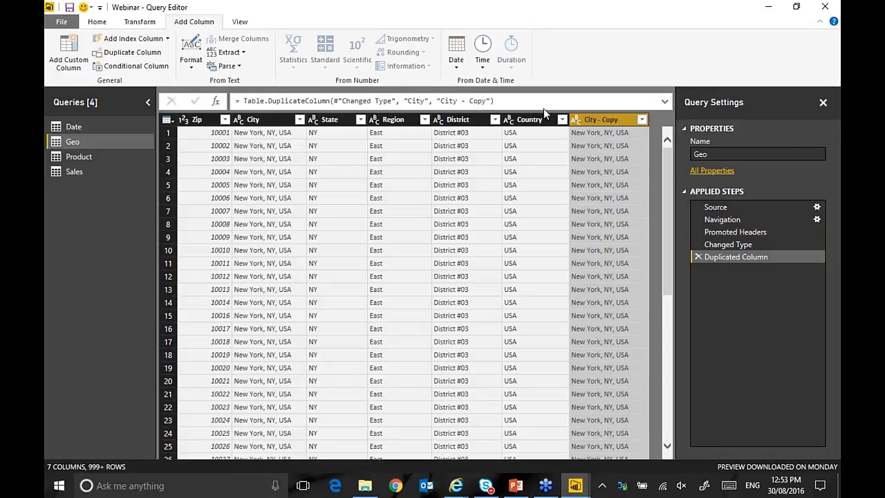
# - Split the City - Copy column of the Geo query by comma at the left-most delimiter
pyautogui.click(142, 23)
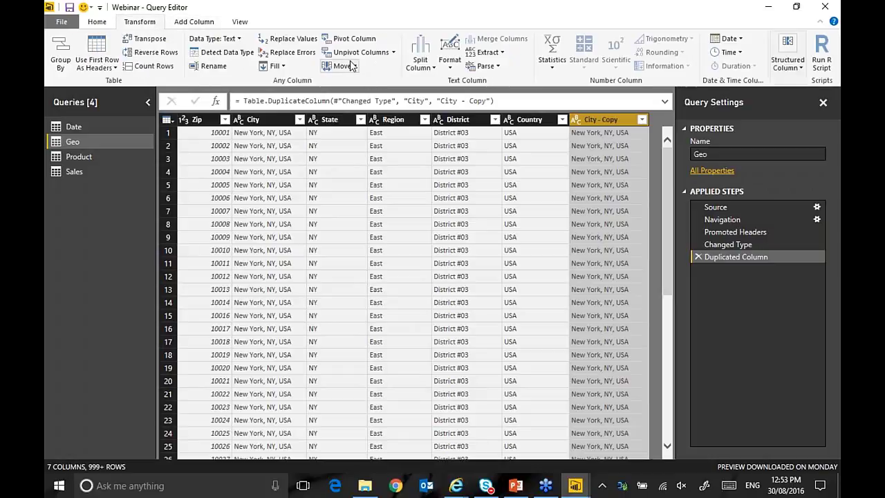
pyautogui.click(432, 68)
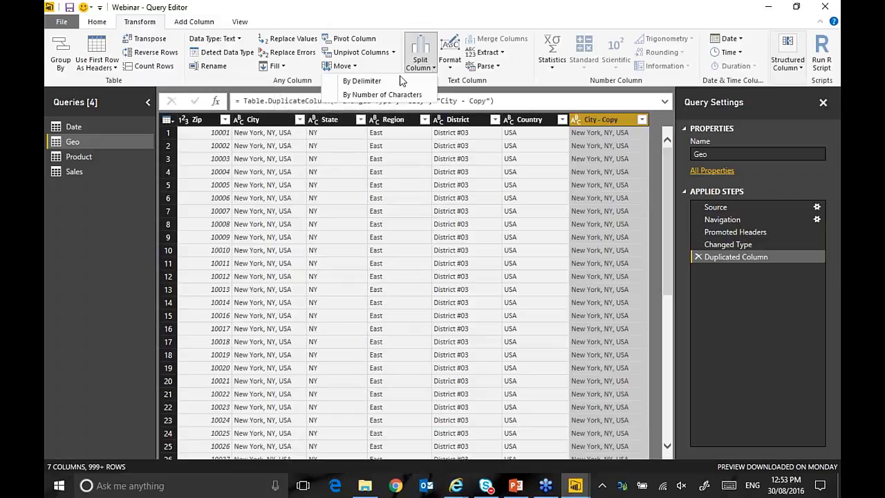
pyautogui.click(362, 81)
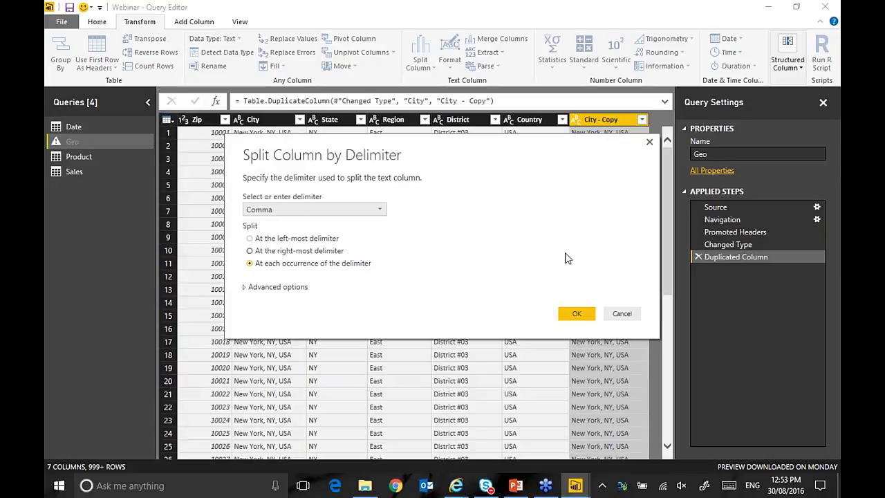
pyautogui.click(291, 239)
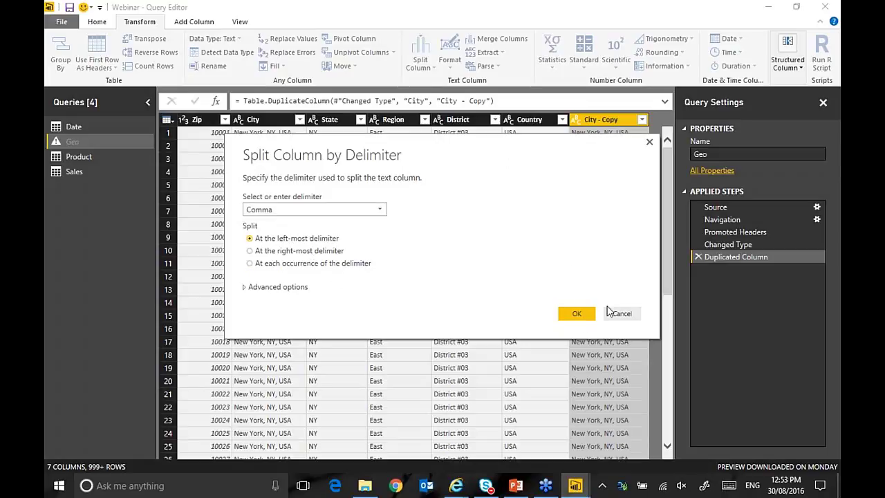
pyautogui.click(576, 313)
# - Remove the City - Copy.2 column from the Geo query
pyautogui.moveTo(528, 456); pyautogui.dragTo(594, 453)
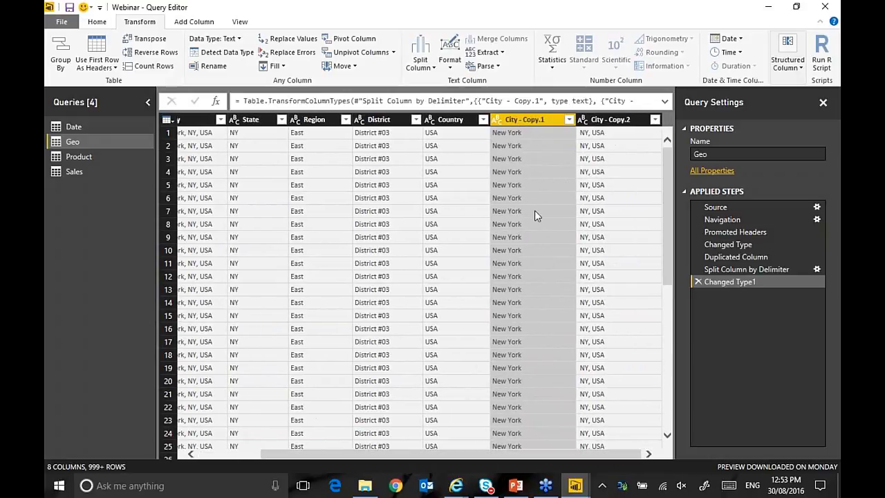
pyautogui.click(613, 121)
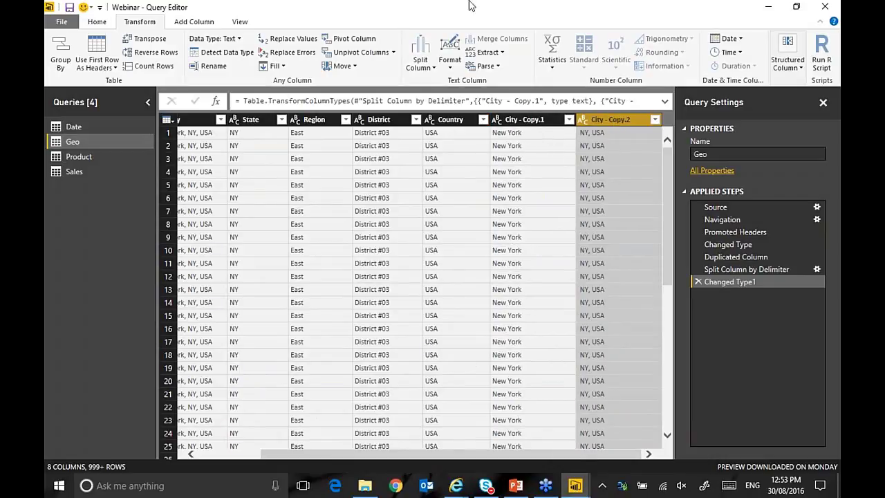
pyautogui.rightClick(613, 122)
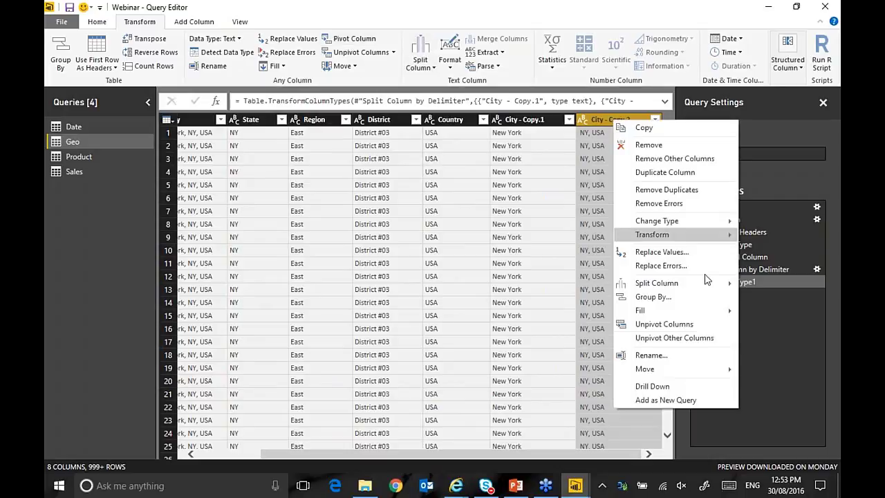
pyautogui.click(643, 145)
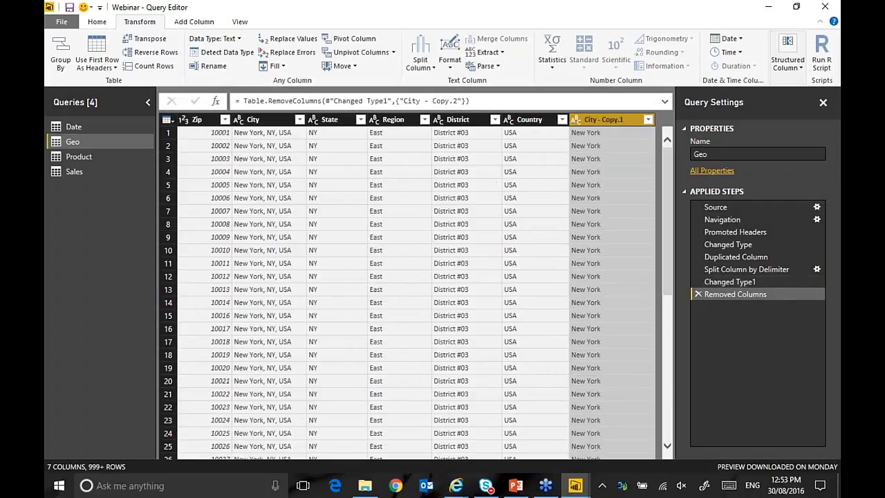
# - Rename the City - Copy.1 column of the Geo query as CityShortName
pyautogui.rightClick(596, 122)
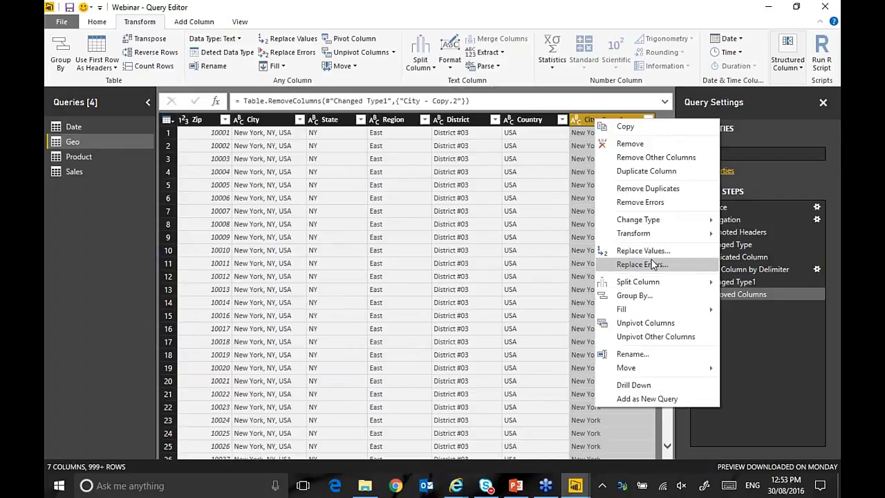
pyautogui.click(647, 353)
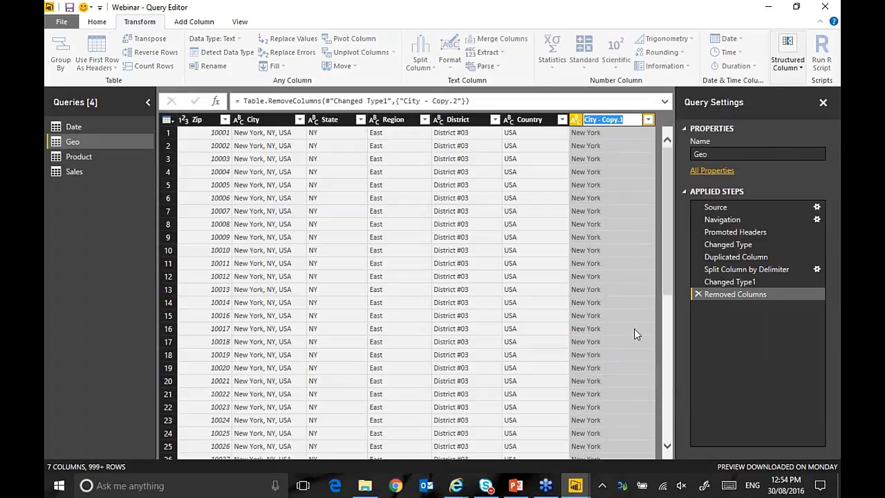
pyautogui.write('CityShortName')
pyautogui.click(72, 141)
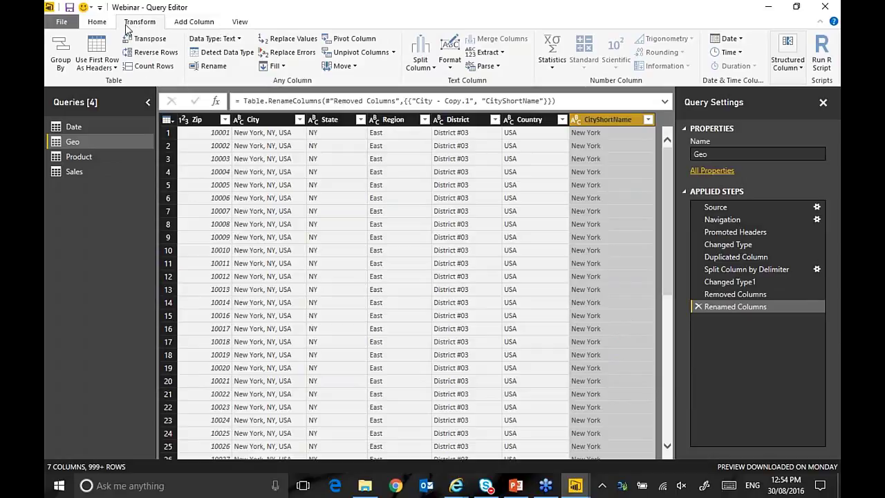
# - Apply the query changes to the report and close the query editor
pyautogui.click(100, 22)
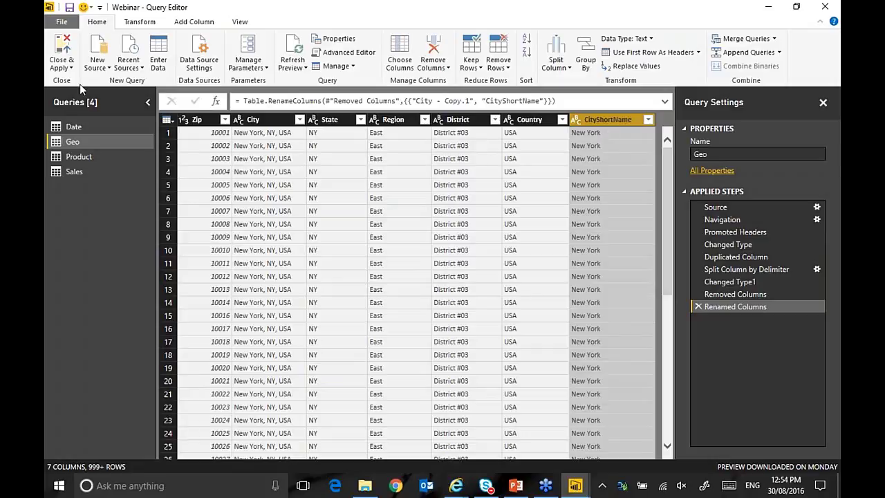
pyautogui.click(69, 64)
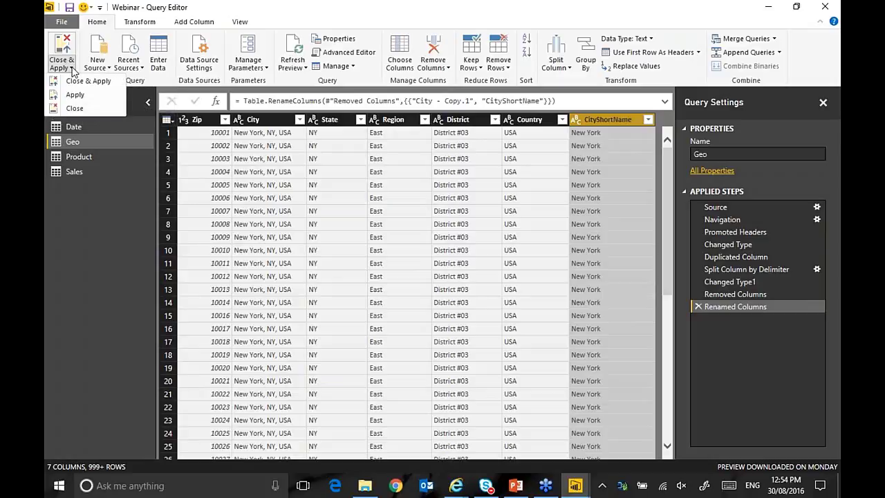
pyautogui.click(73, 91)
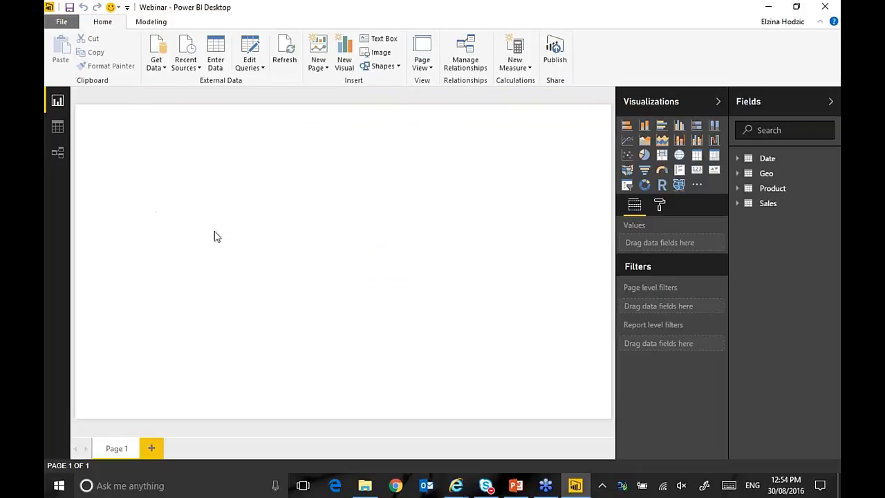
# - Rearrange the relationship diagram so Sales sits beside Geo, Product beside Sales, and Date slightly closer to the other tables
pyautogui.click(59, 152)
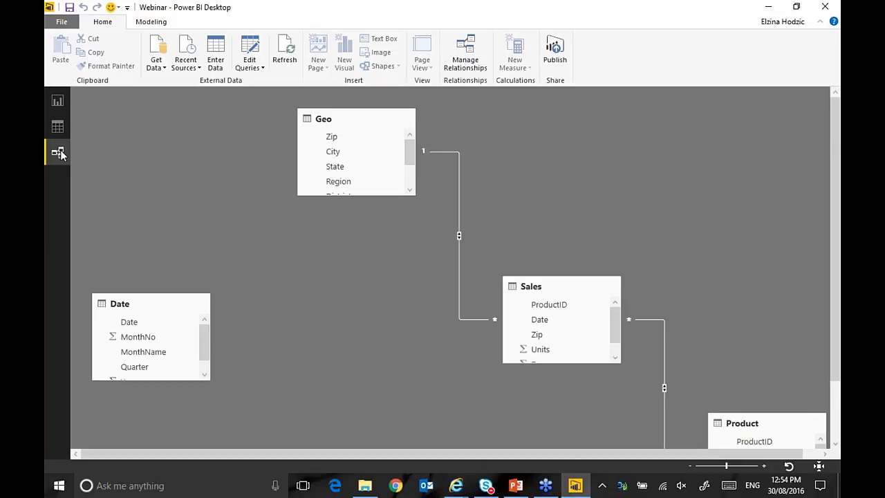
pyautogui.moveTo(585, 289); pyautogui.dragTo(560, 174)
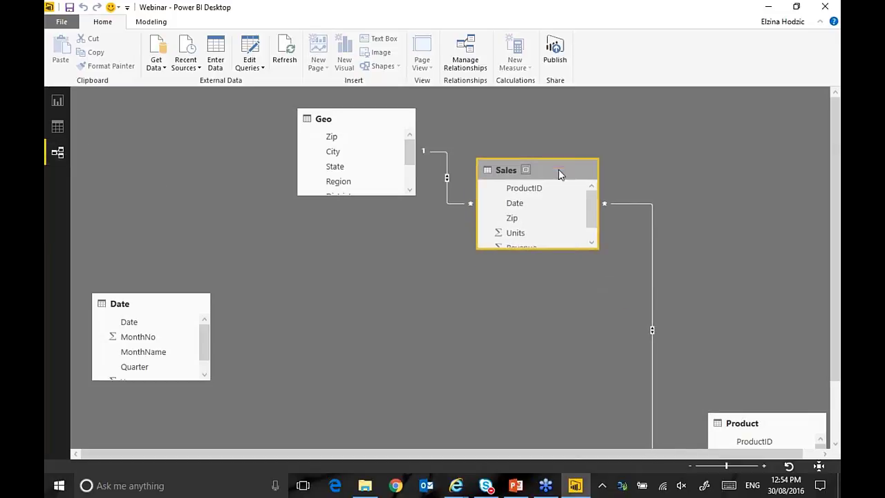
pyautogui.moveTo(801, 423); pyautogui.dragTo(728, 232)
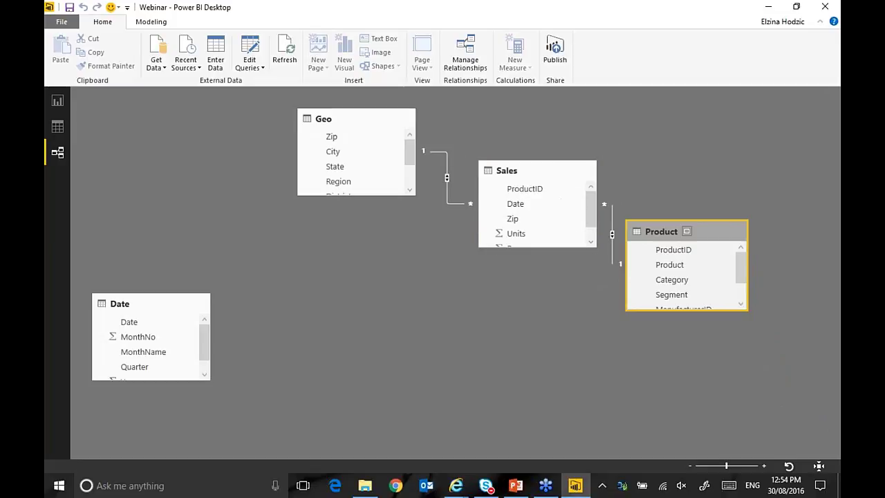
pyautogui.moveTo(200, 302); pyautogui.dragTo(230, 285)
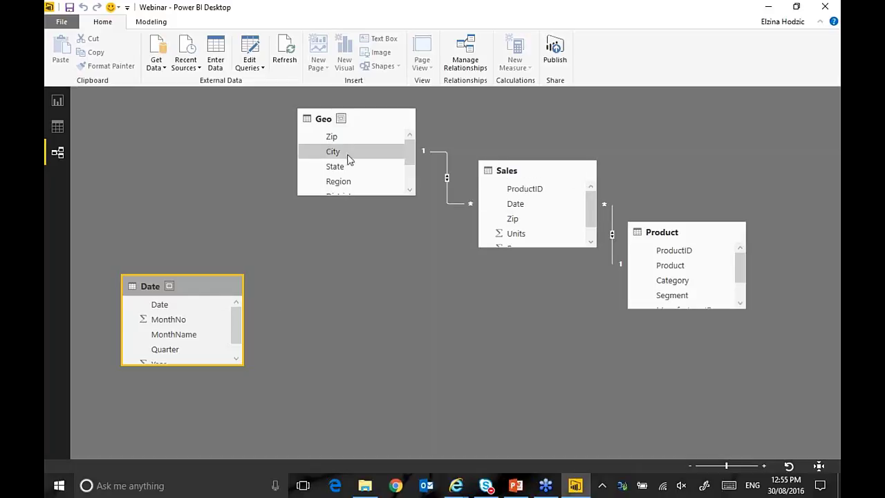
# - Create an active one-to-many relationship from the Date column of the Date table to the Date column of Sales, with single cross filter direction
pyautogui.click(464, 58)
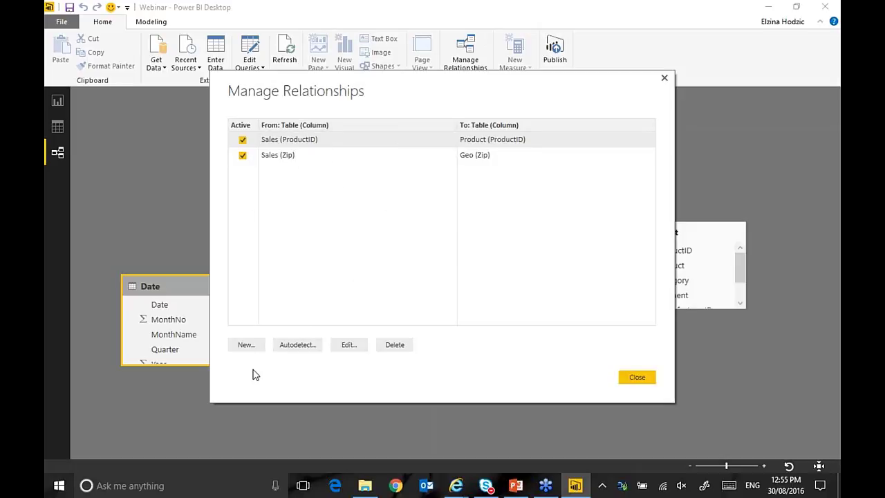
pyautogui.click(247, 344)
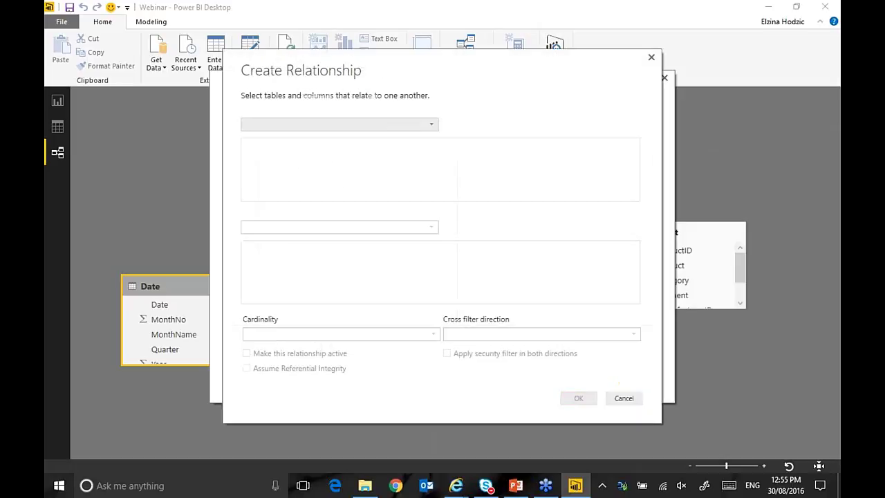
pyautogui.click(431, 127)
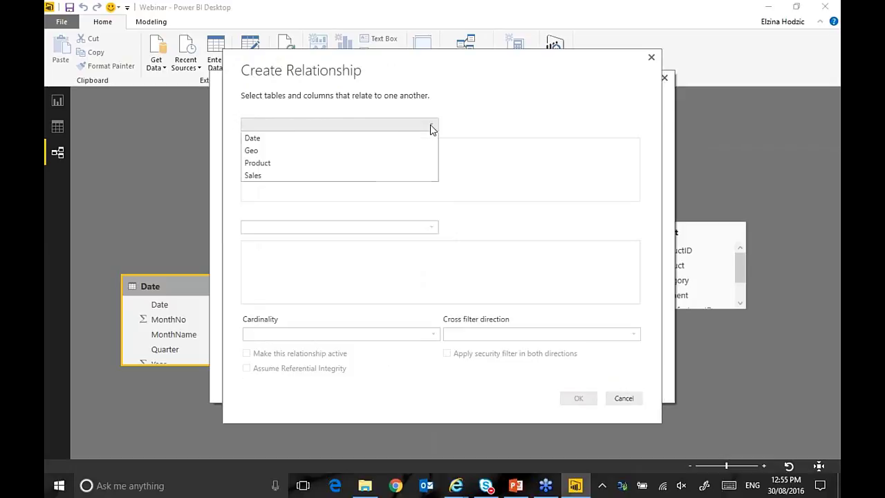
pyautogui.click(320, 138)
pyautogui.click(403, 228)
pyautogui.click(258, 265)
pyautogui.click(282, 149)
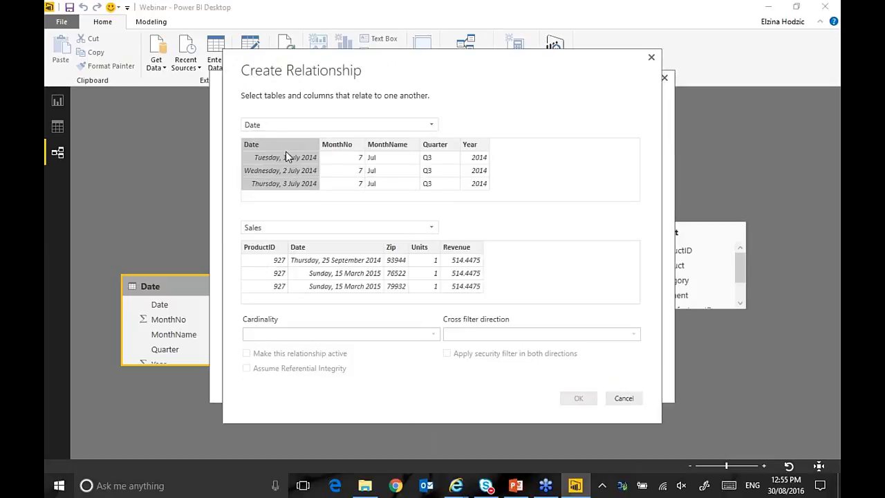
pyautogui.click(351, 247)
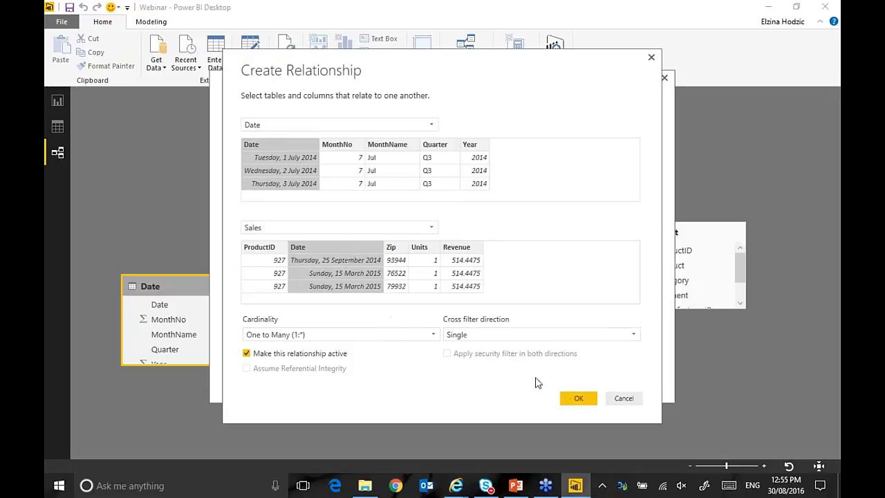
pyautogui.click(578, 400)
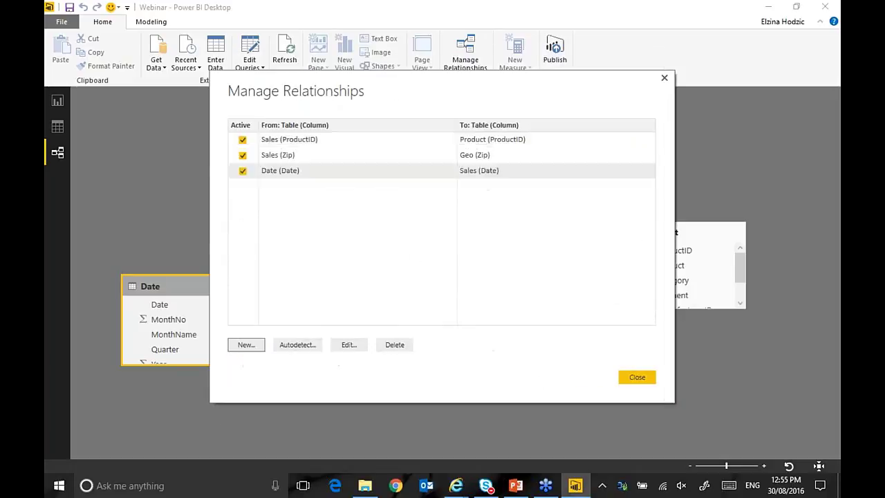
pyautogui.click(642, 379)
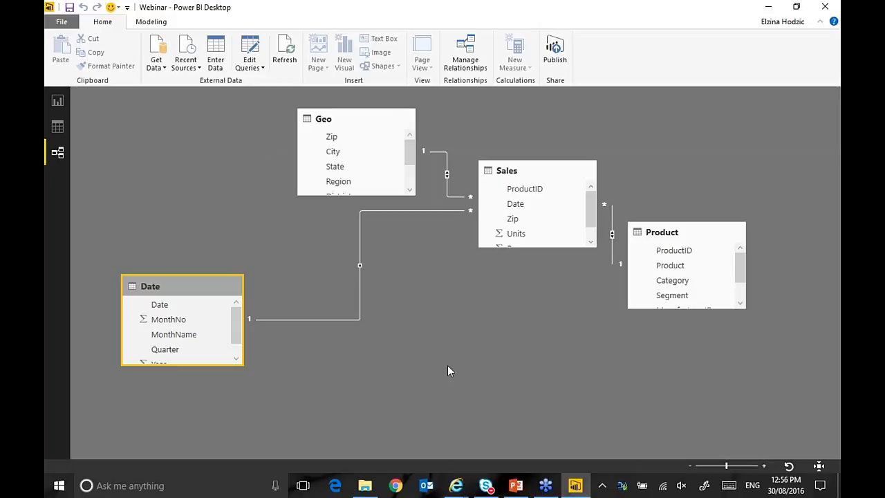
# - Examine the fields and rows of the Date, Product and Geo tables in the data view
pyautogui.click(57, 127)
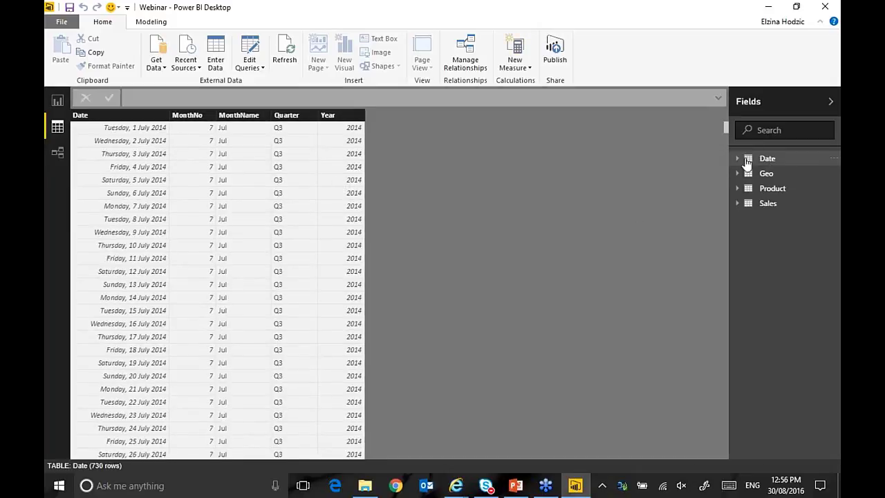
pyautogui.click(738, 161)
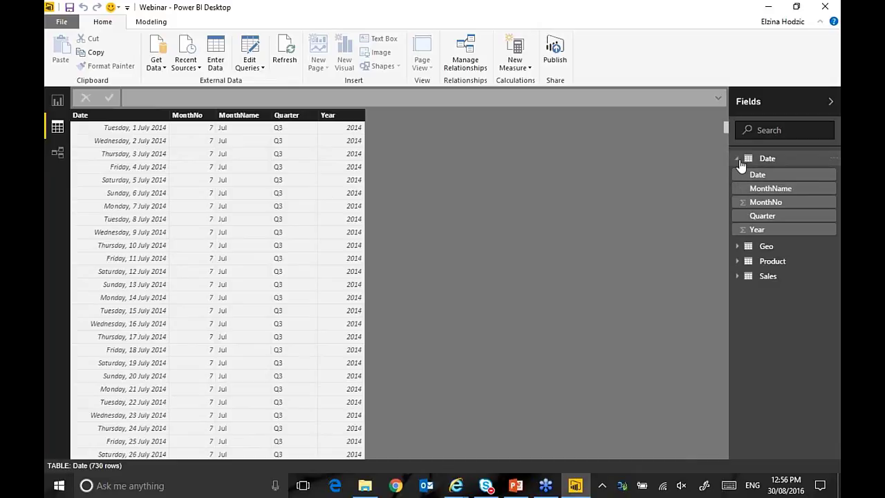
pyautogui.click(737, 161)
pyautogui.click(737, 161)
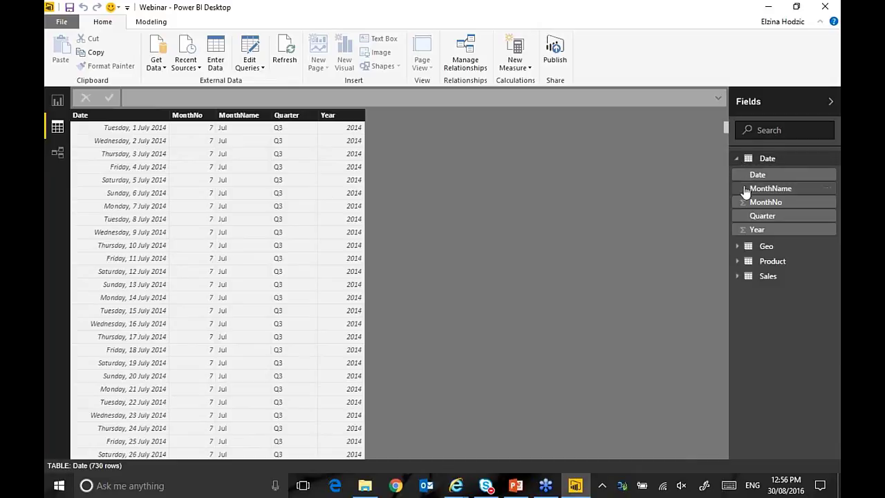
pyautogui.click(736, 158)
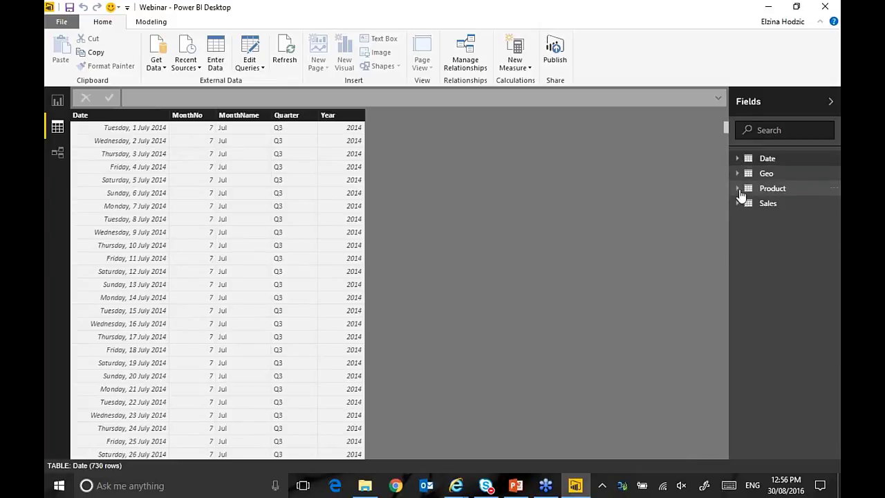
pyautogui.click(738, 189)
pyautogui.click(738, 189)
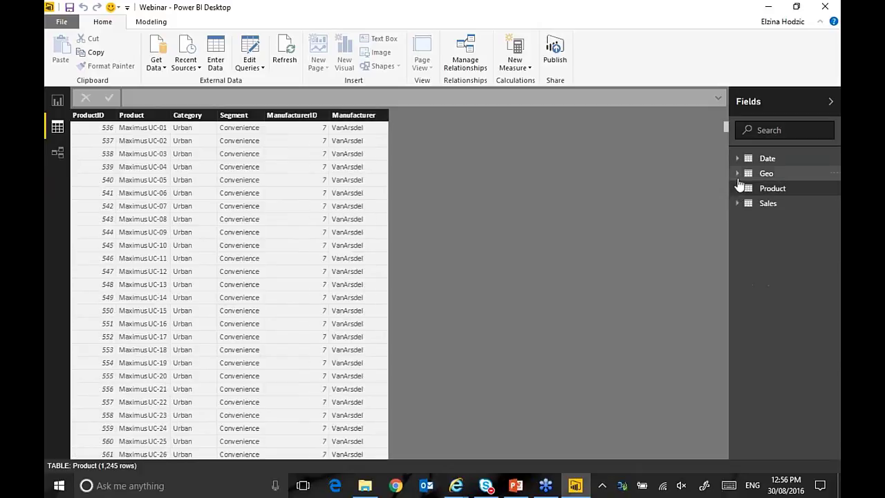
pyautogui.click(737, 173)
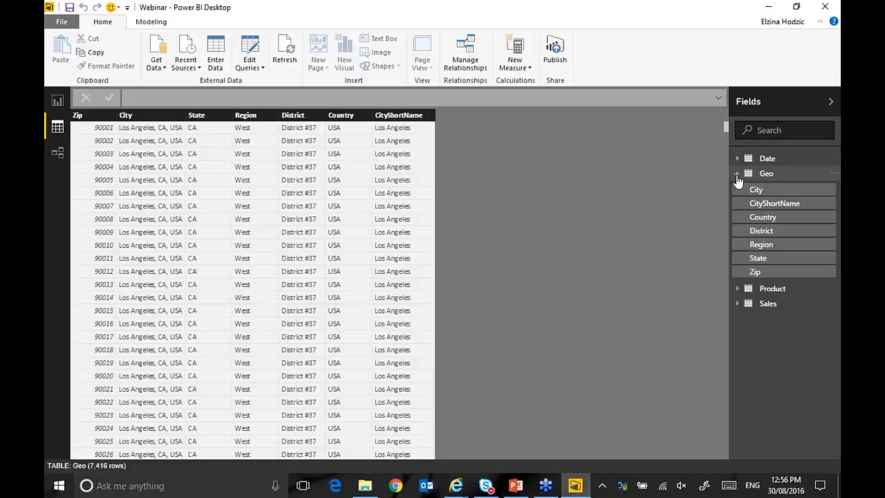
pyautogui.click(738, 173)
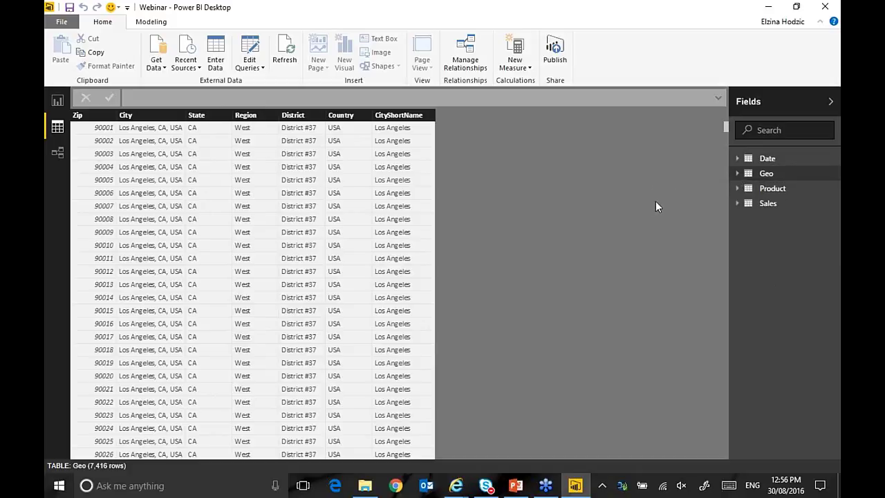
# - Start a calculated column named IsVanArsdel in the Product table with an IF formula testing whether [ManufacturerID] equals a value
pyautogui.click(740, 192)
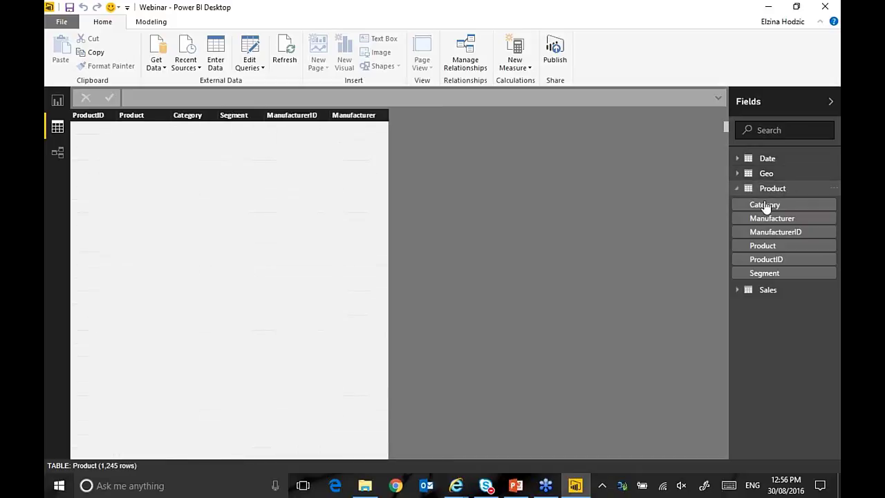
pyautogui.click(773, 194)
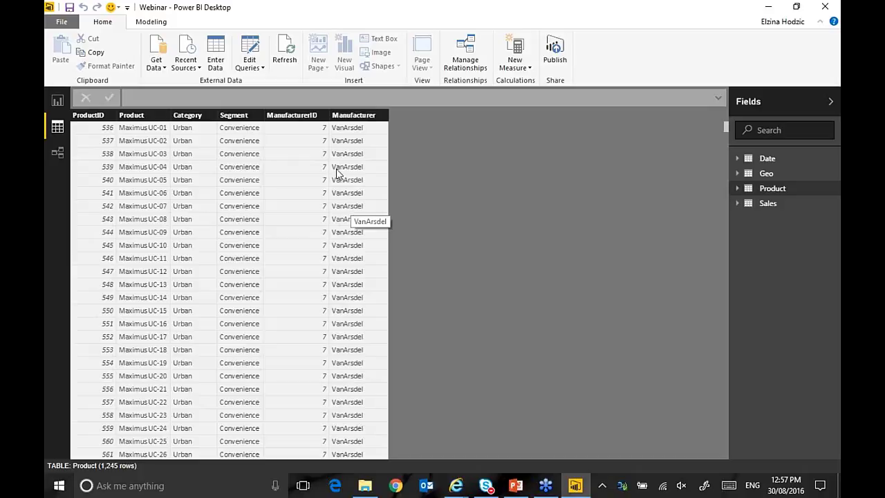
pyautogui.click(157, 24)
pyautogui.click(145, 52)
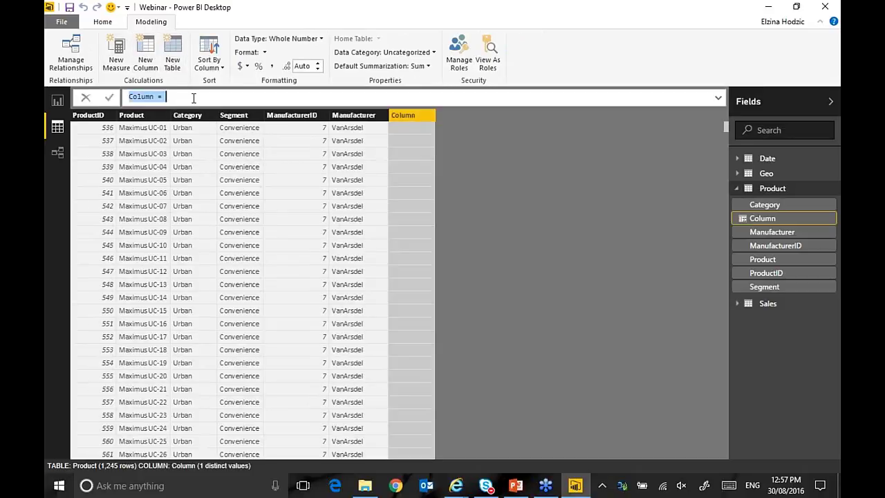
pyautogui.write('IsVanArsdel')
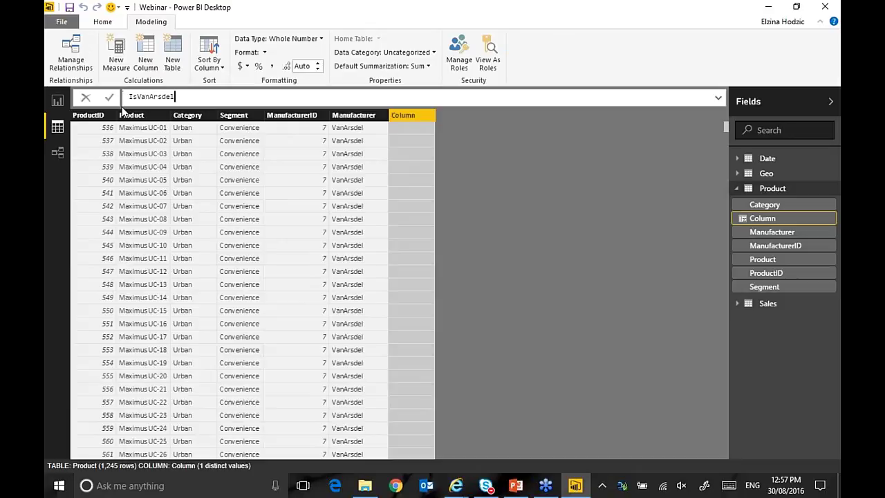
pyautogui.write('=if')
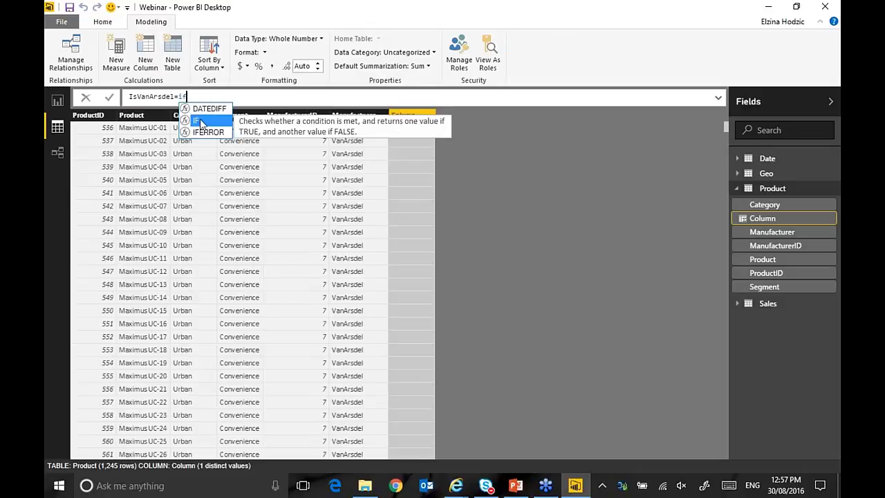
pyautogui.press('Tab')
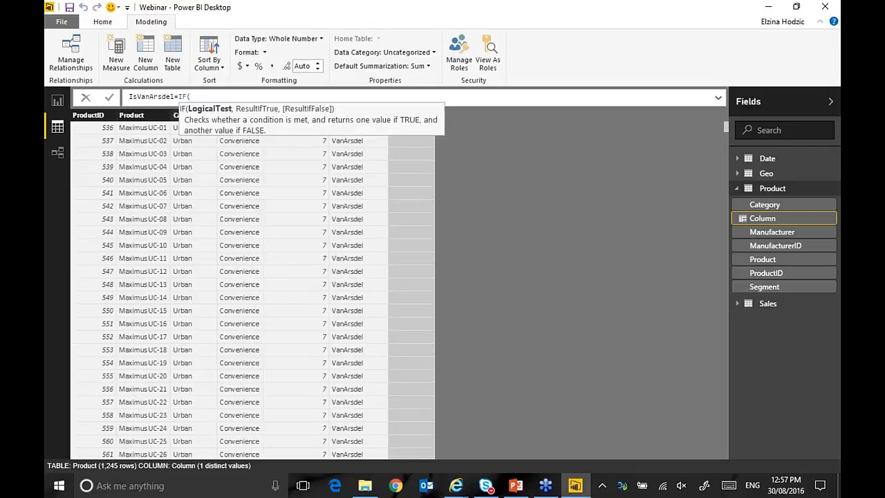
pyautogui.write('[')
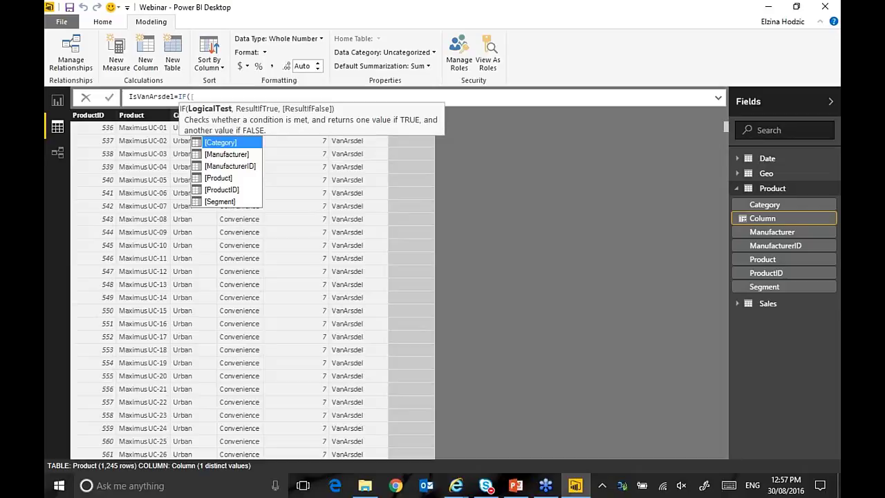
pyautogui.click(242, 168)
pyautogui.write('=')
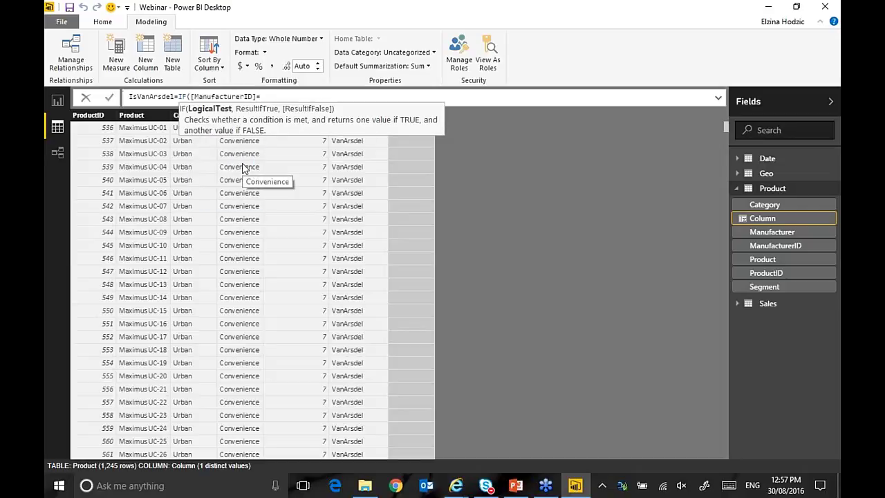
# - Complete the IsVanArsdel formula so manufacturer ID 7 returns "Y" and any other returns "N", and commit the column
pyautogui.write('7,"y')
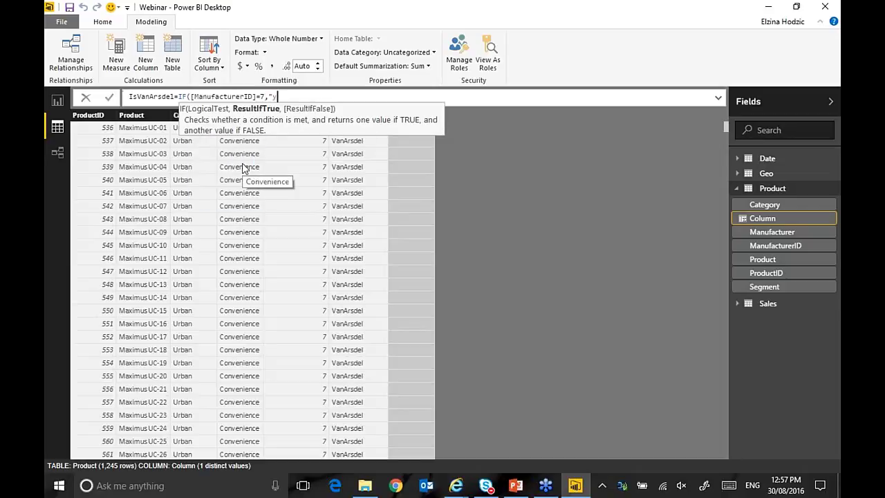
pyautogui.press('BackSpace')
pyautogui.write('Y","N"')
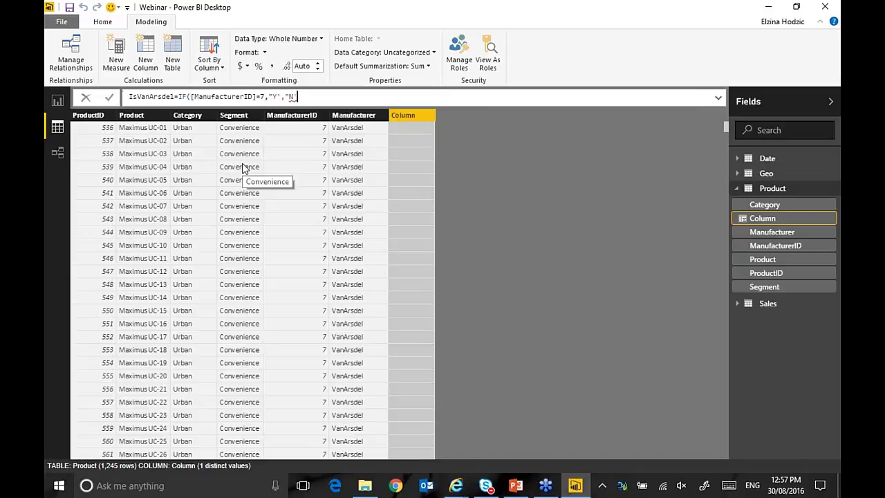
pyautogui.press('BackSpace')
pyautogui.write('")')
pyautogui.click(282, 96)
pyautogui.write(',')
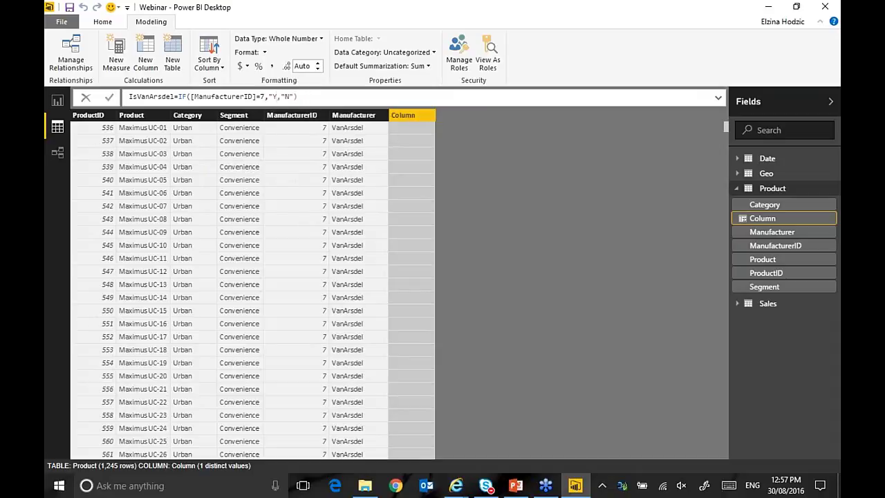
pyautogui.write('"')
pyautogui.press('Return')
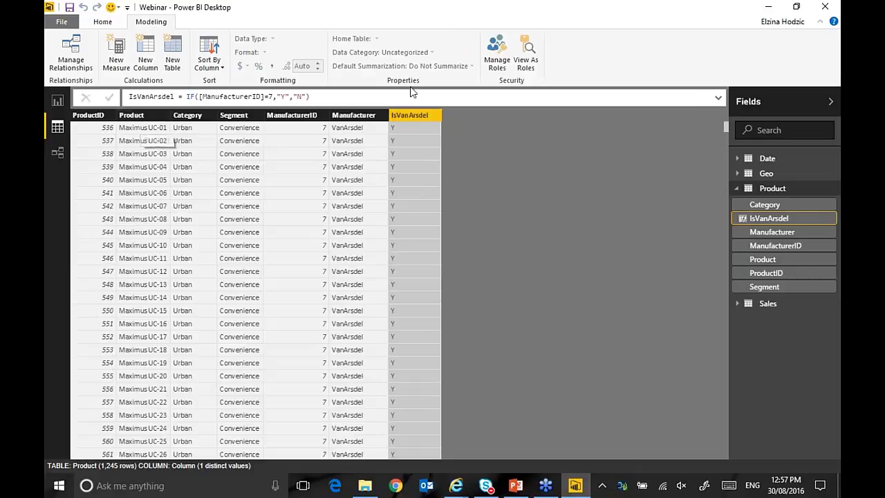
# - Start a new measure named Sales YTD in the Sales table using the TOTALYTD function
pyautogui.click(737, 188)
pyautogui.click(736, 204)
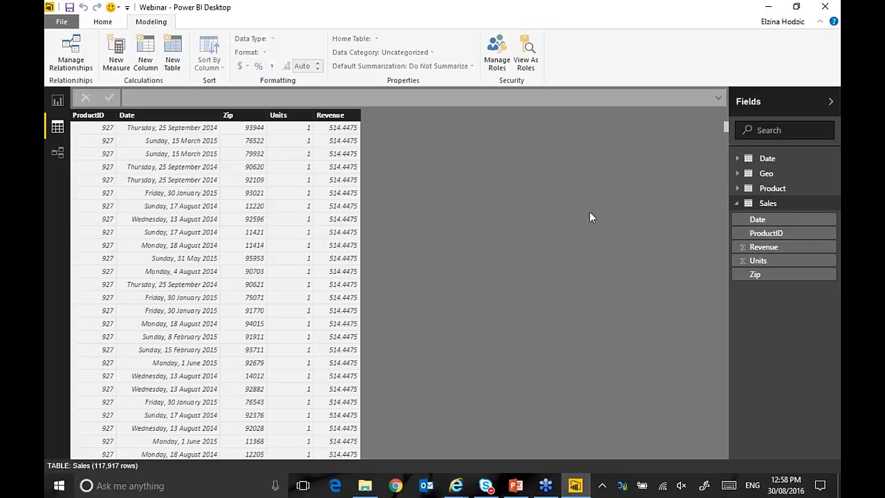
pyautogui.click(118, 58)
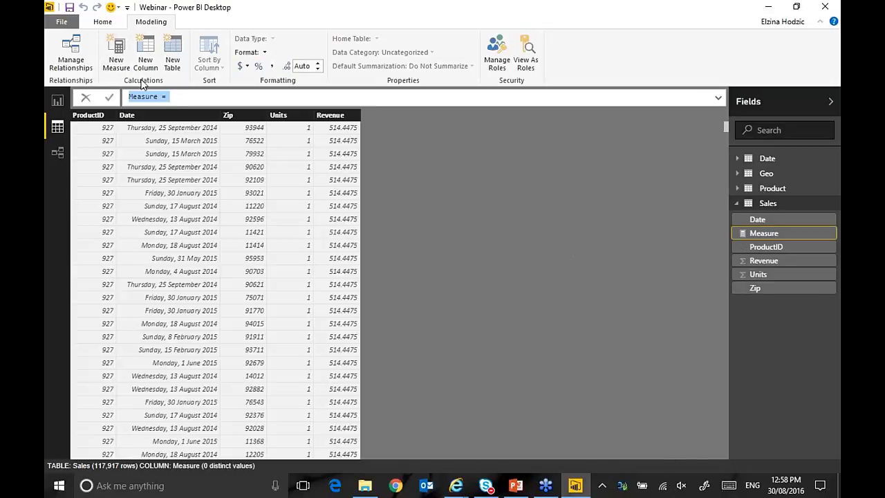
pyautogui.press('BackSpace')
pyautogui.write('Sales YTD = to')
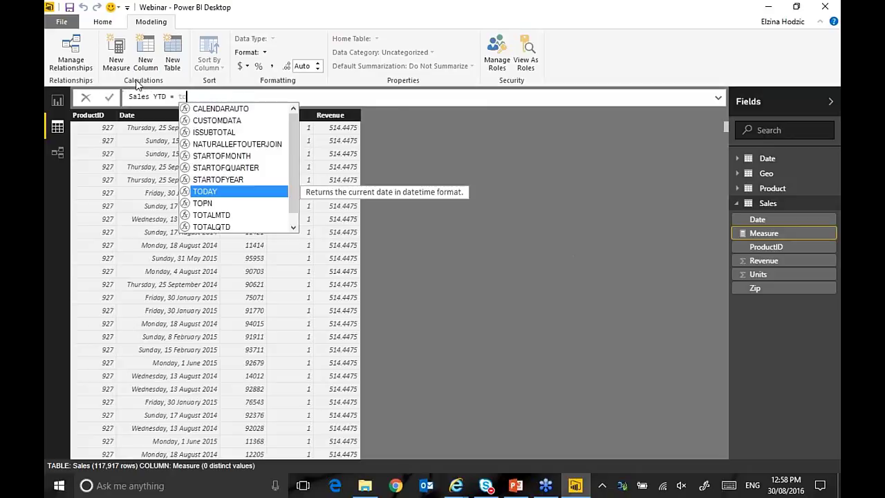
pyautogui.moveTo(295, 183); pyautogui.dragTo(299, 199)
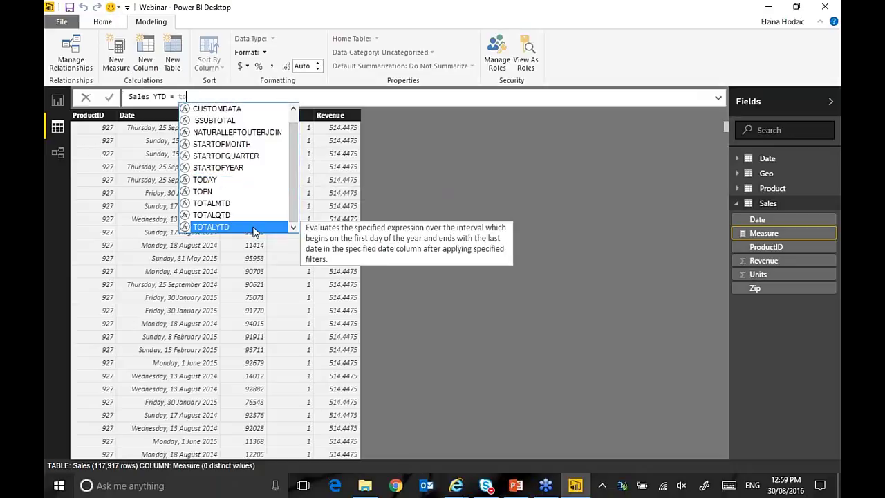
pyautogui.doubleClick(253, 227)
# - Complete the Sales YTD formula with SUM(Sales[Revenue]) as the expression and 'Date'[Date] as the dates, and commit it
pyautogui.write('Sum')
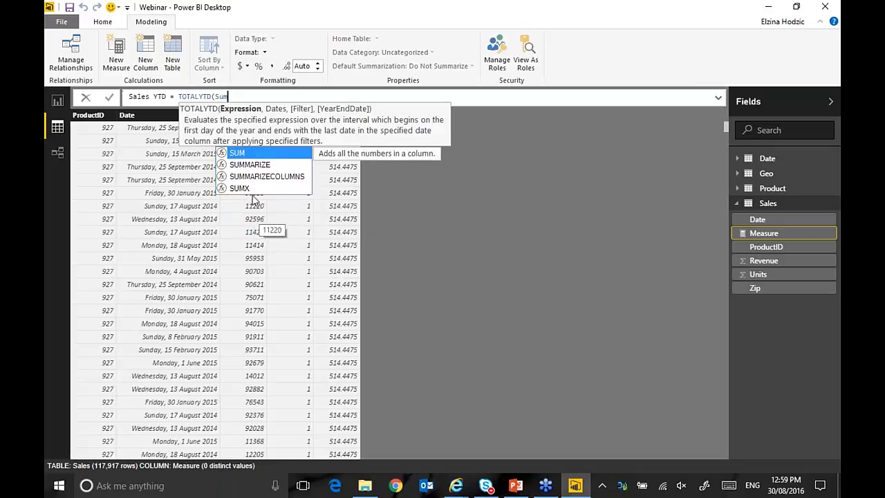
pyautogui.doubleClick(251, 155)
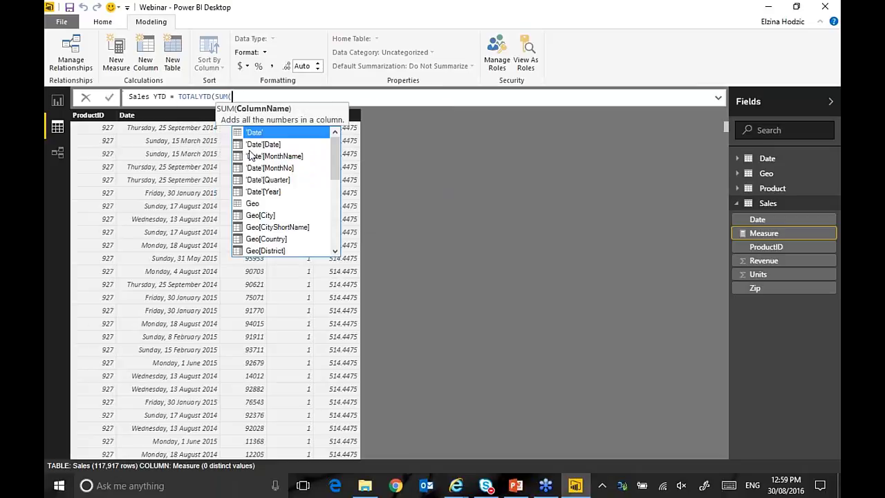
pyautogui.write('s')
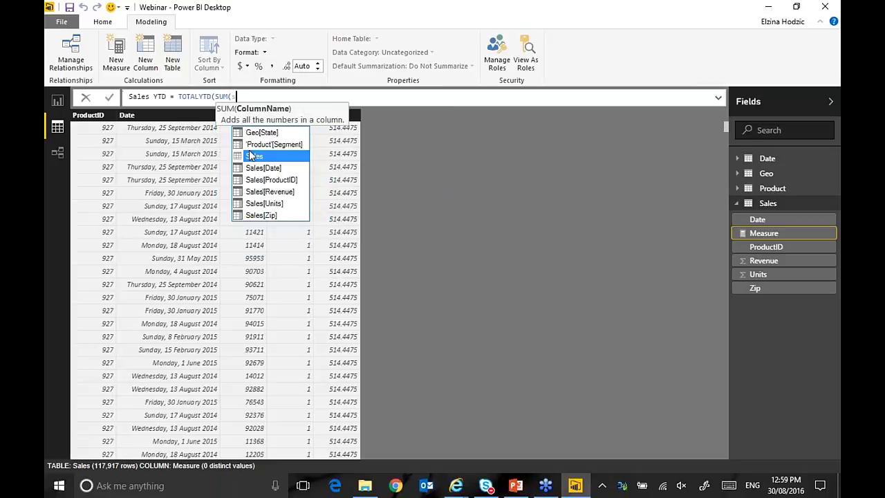
pyautogui.doubleClick(270, 191)
pyautogui.write("),'")
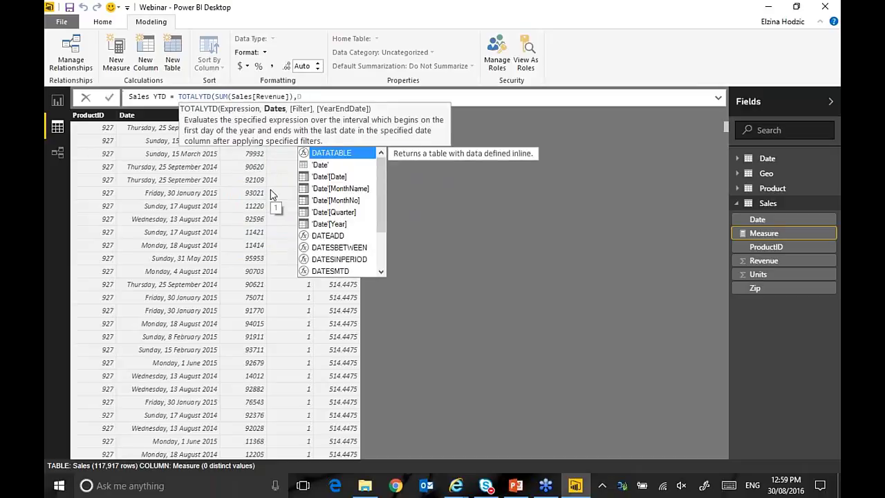
pyautogui.doubleClick(324, 177)
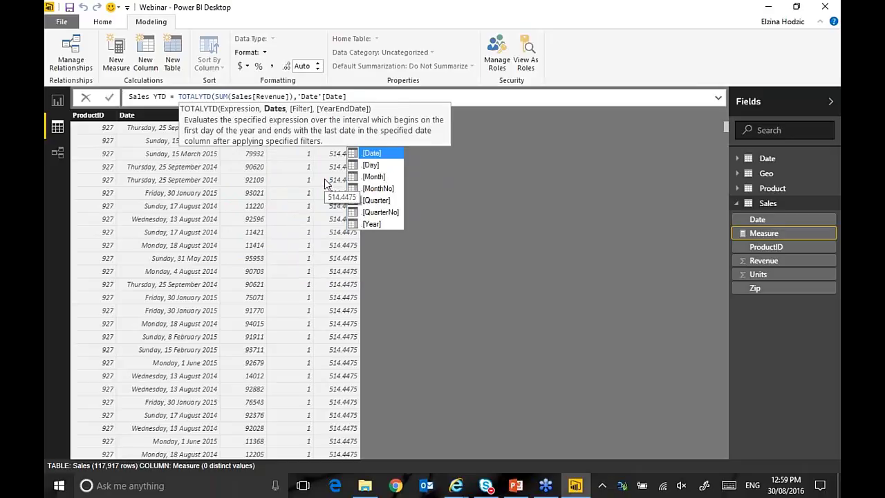
pyautogui.write(')')
pyautogui.click(109, 97)
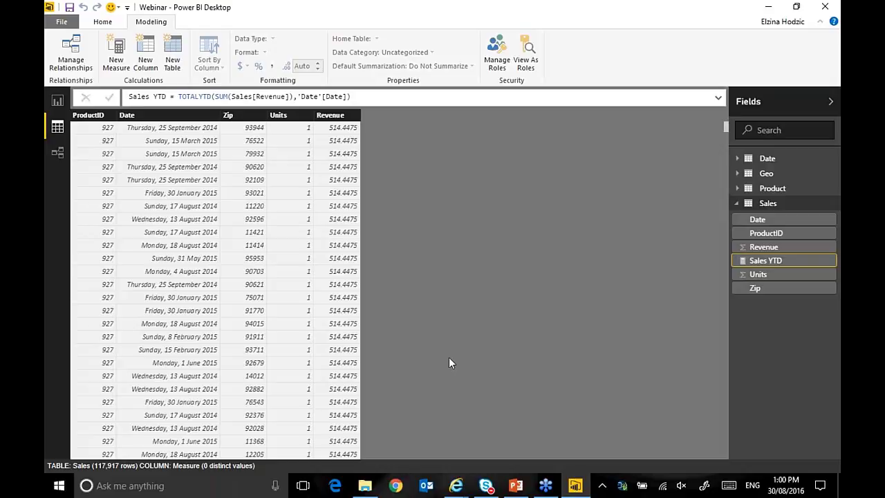
# - Add a Sales LYTD measure to the Sales table as CALCULATE([Sales YTD], SAMEPERIODLASTYEAR('Date'[Date]))
pyautogui.click(117, 50)
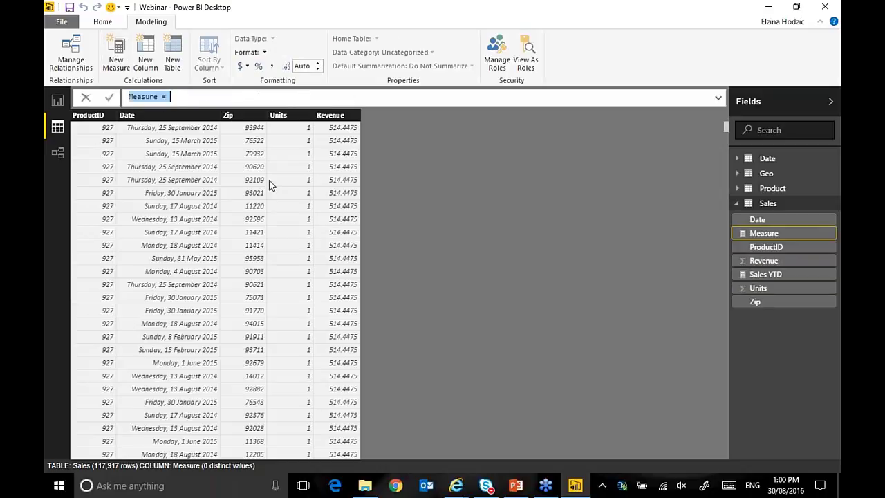
pyautogui.write('Sales LYTD=ca')
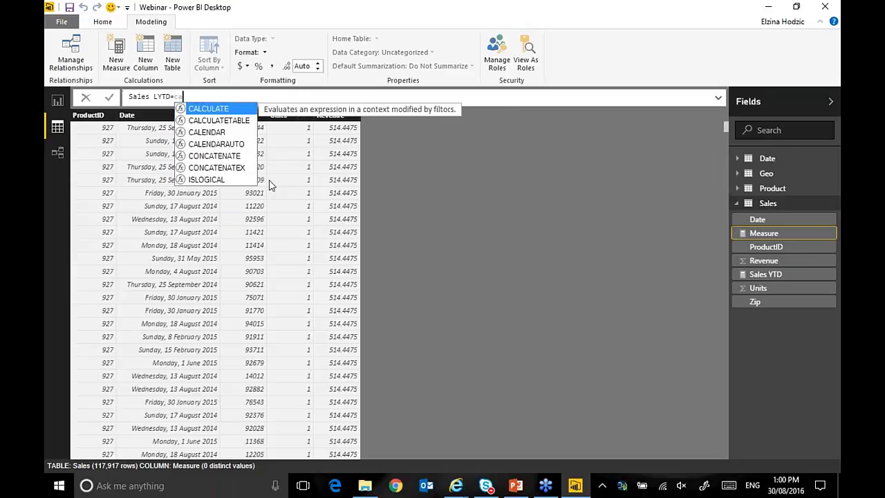
pyautogui.click(200, 112)
pyautogui.click(201, 112)
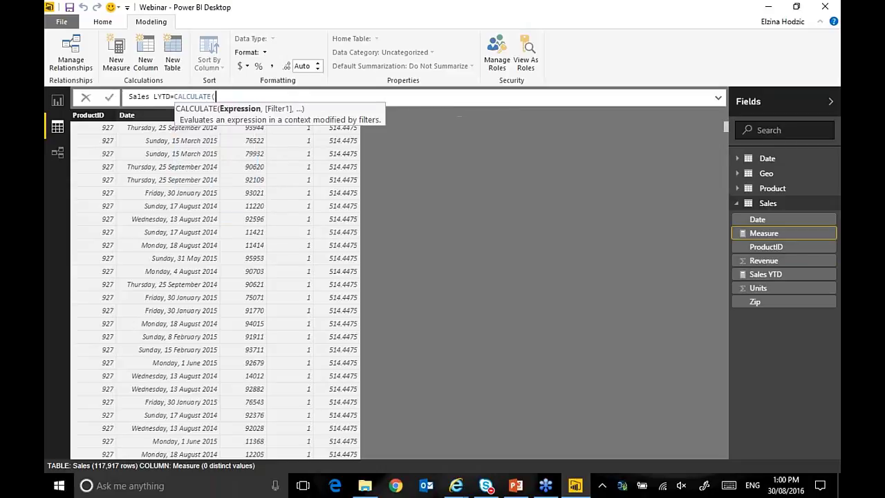
pyautogui.write('[')
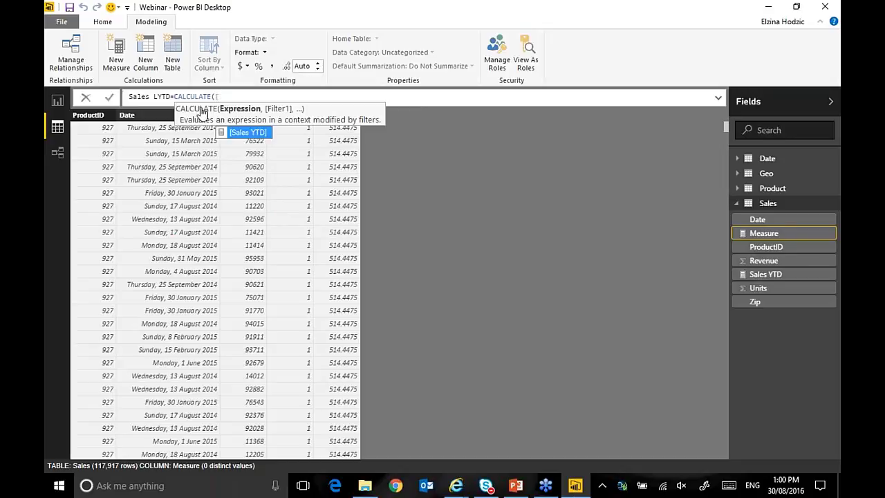
pyautogui.click(246, 132)
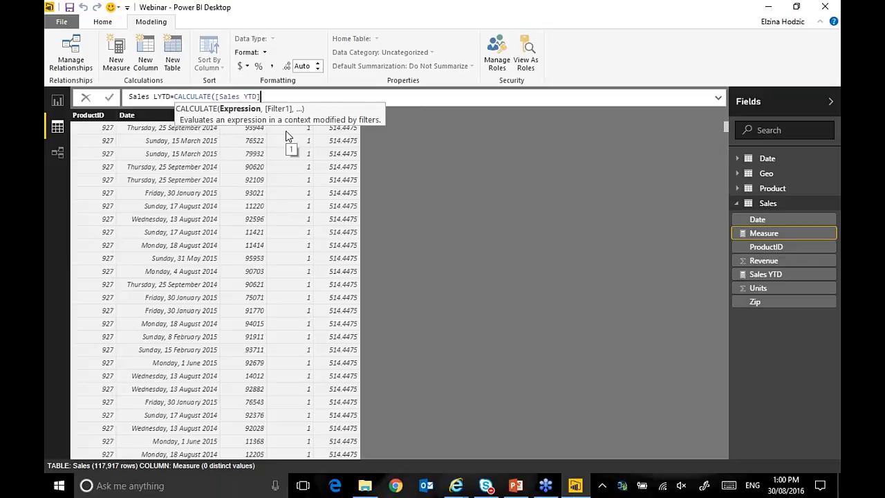
pyautogui.write(', sam')
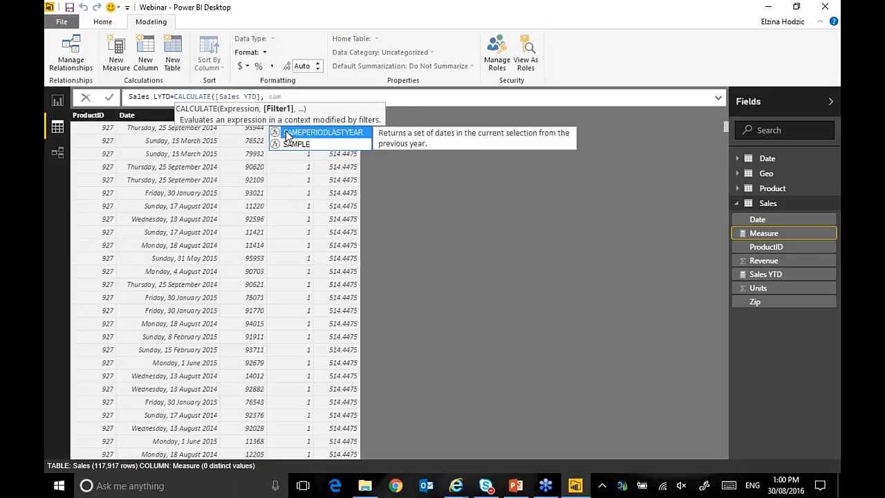
pyautogui.click(287, 132)
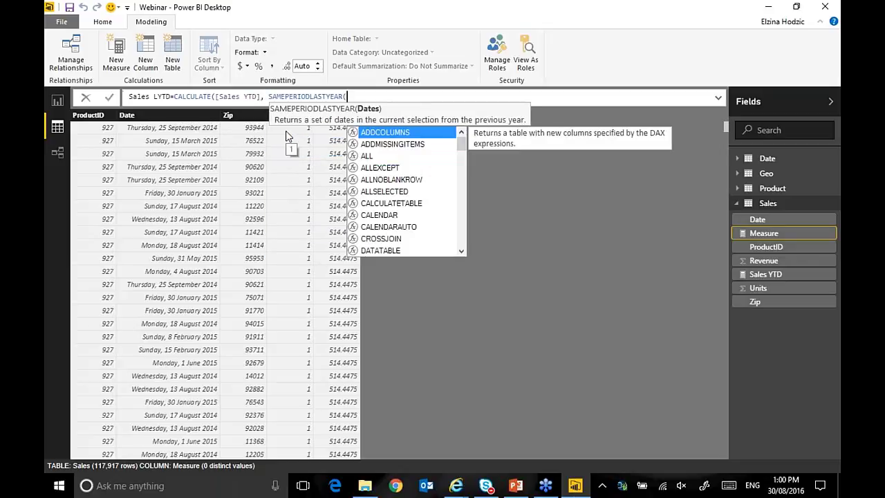
pyautogui.write('d')
pyautogui.click(371, 158)
pyautogui.write('))')
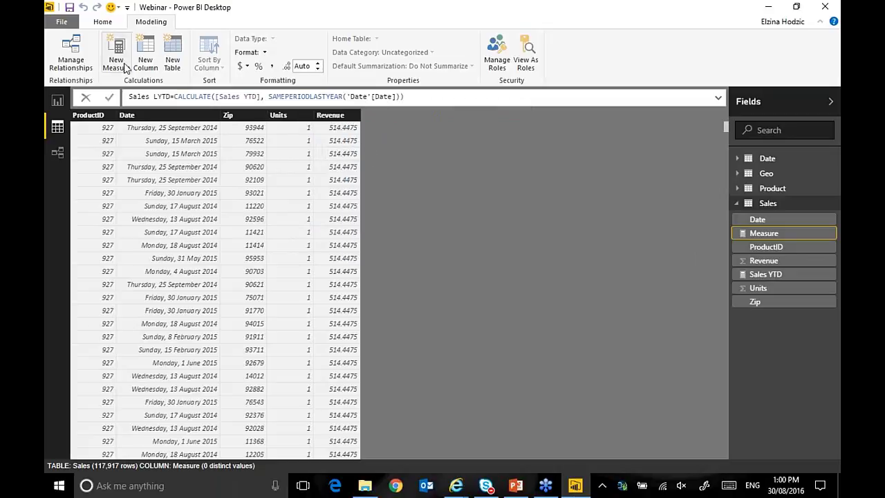
pyautogui.click(109, 97)
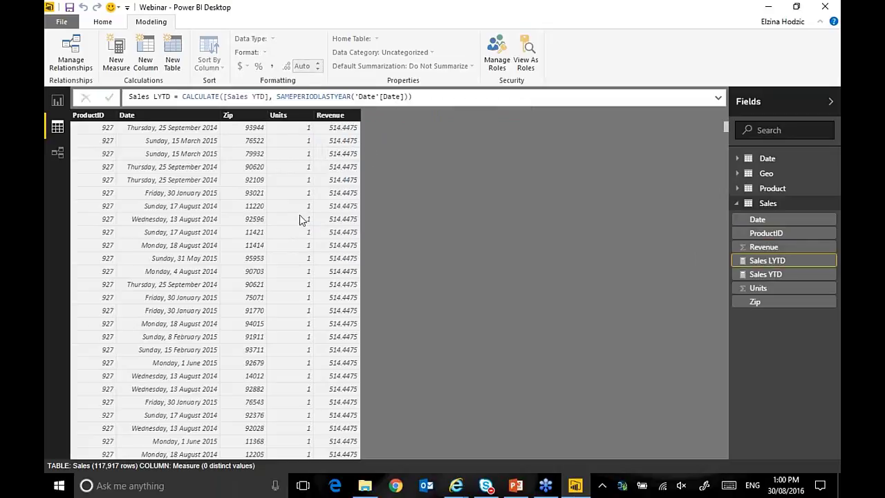
# - Add a Sales Var measure to the Sales table as [Sales YTD]-[Sales LYTD] and commit it
pyautogui.click(116, 55)
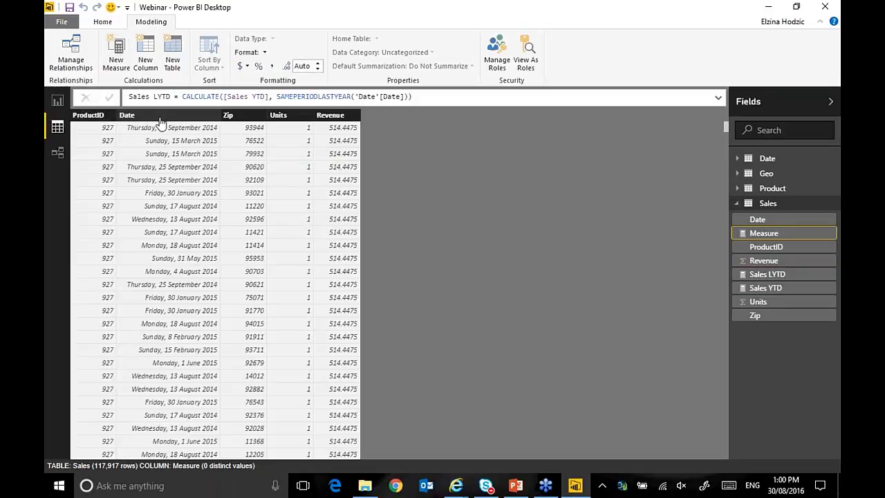
pyautogui.write('Sa')
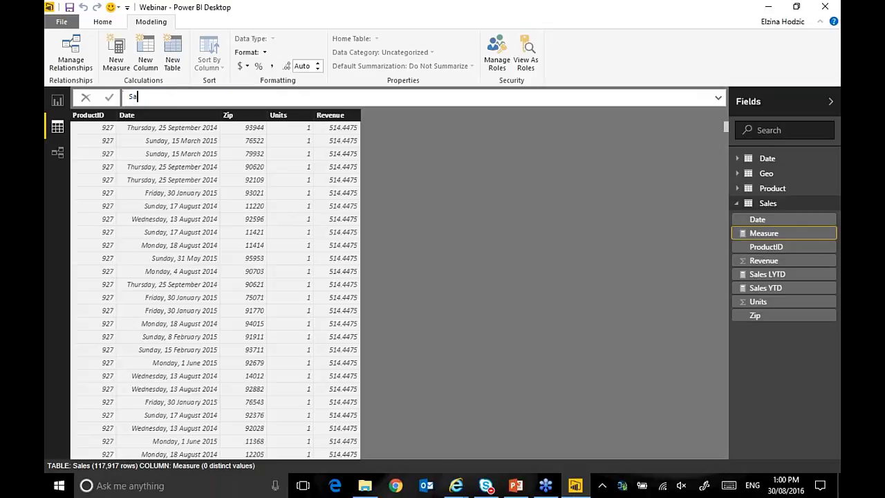
pyautogui.write('les Var=[')
pyautogui.doubleClick(202, 121)
pyautogui.write('-')
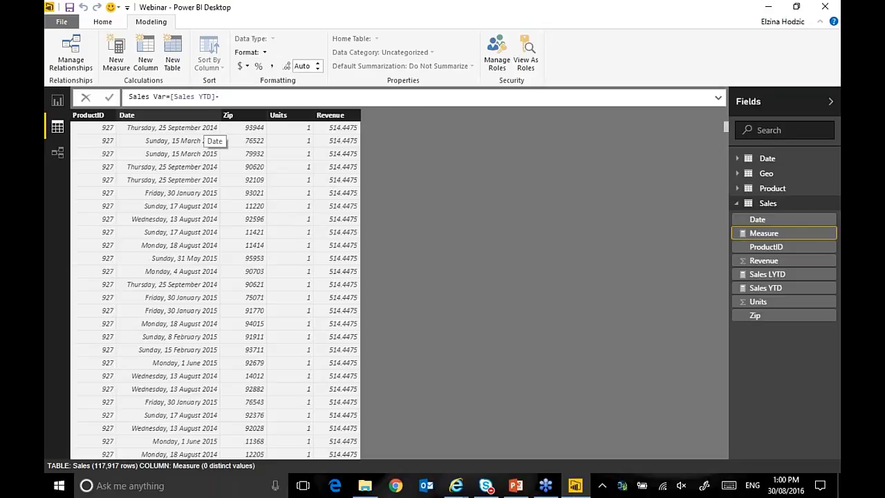
pyautogui.write('[')
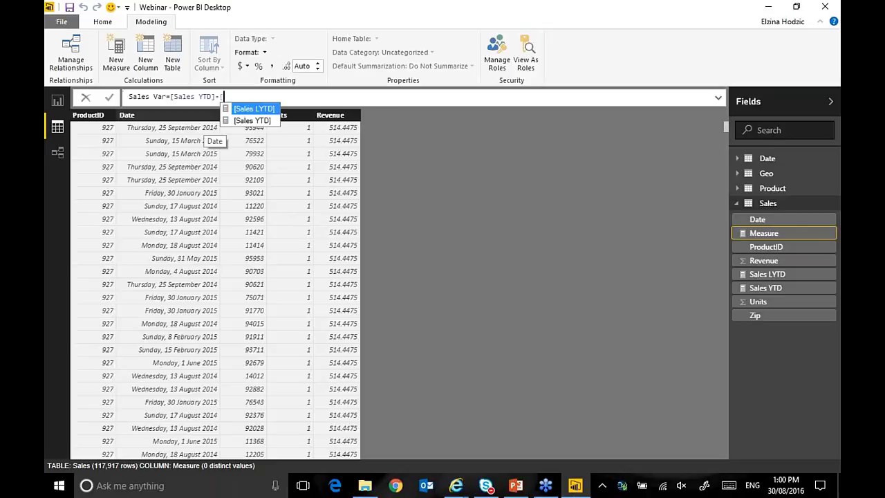
pyautogui.doubleClick(250, 108)
pyautogui.click(109, 97)
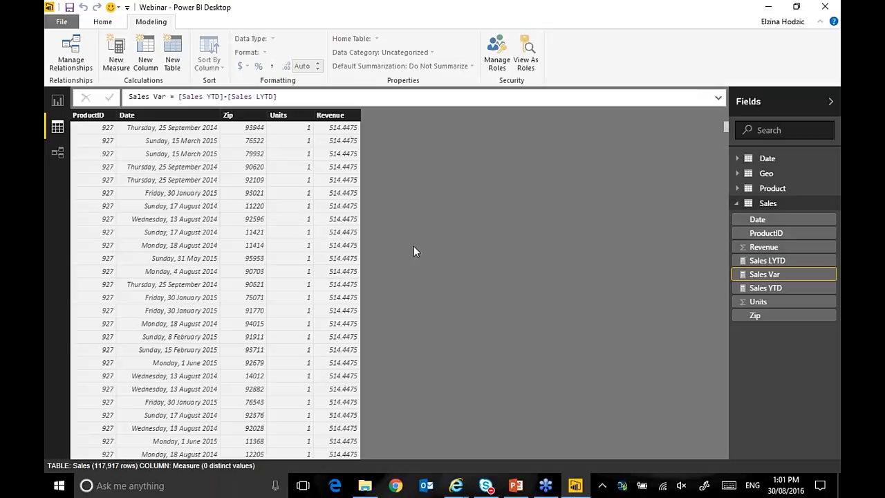
# - Hide the Sales table's Zip column in Report View and display the Date table's data
pyautogui.rightClick(772, 320)
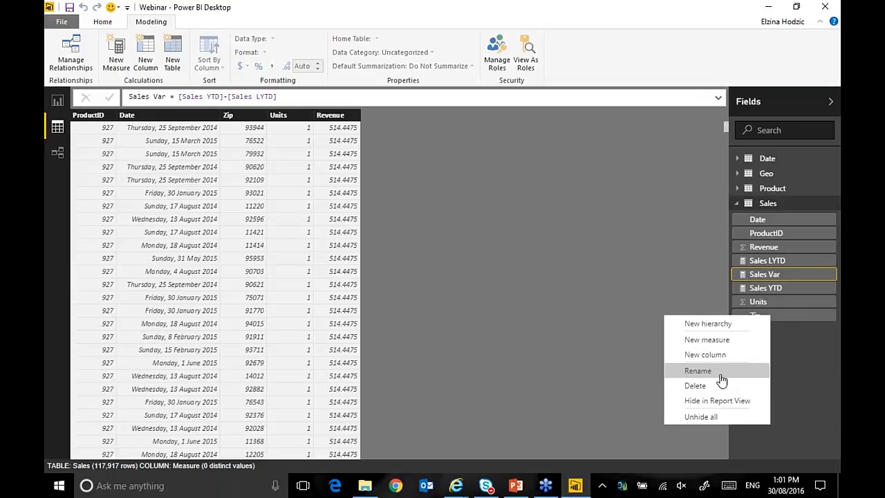
pyautogui.click(738, 408)
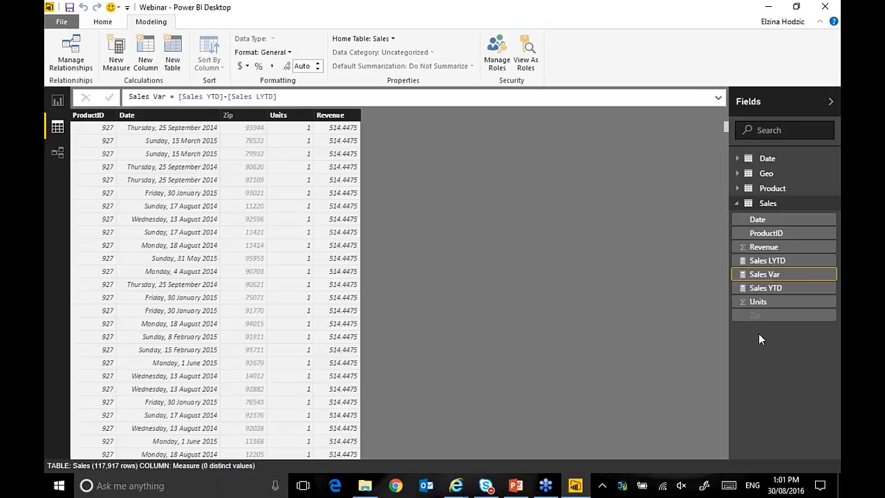
pyautogui.click(744, 163)
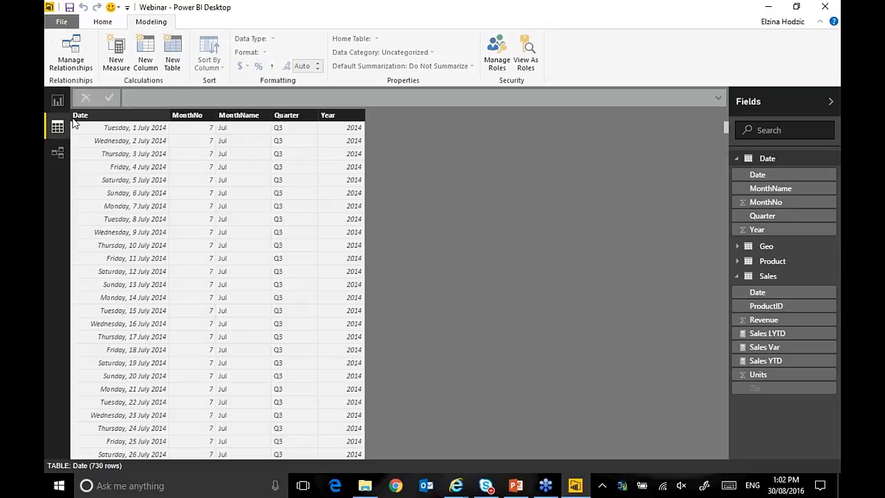
# - Insert a line and clustered column chart on the report's Page 1, move it toward the page centre and widen it
pyautogui.click(58, 100)
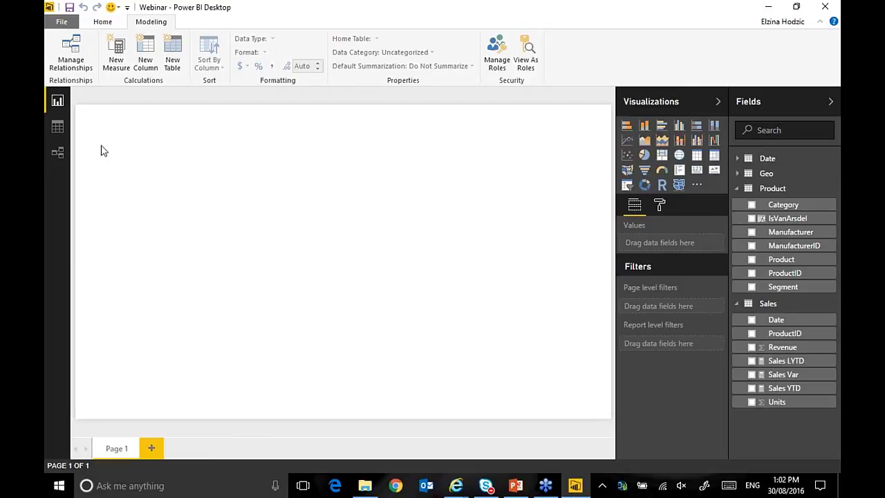
pyautogui.click(697, 141)
pyautogui.moveTo(157, 120); pyautogui.dragTo(322, 170)
pyautogui.moveTo(391, 226); pyautogui.dragTo(464, 227)
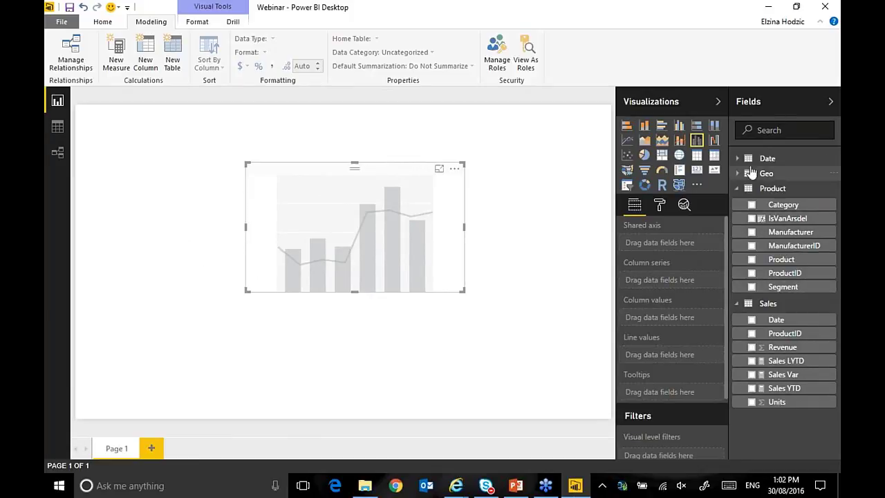
# - Set the combo chart's shared axis to MonthName, its column values to Revenue and its line values to Units
pyautogui.click(738, 159)
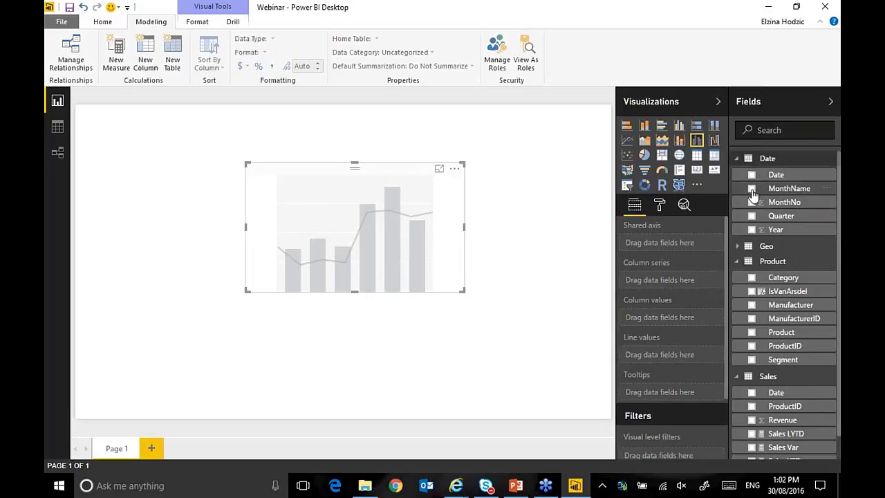
pyautogui.click(752, 189)
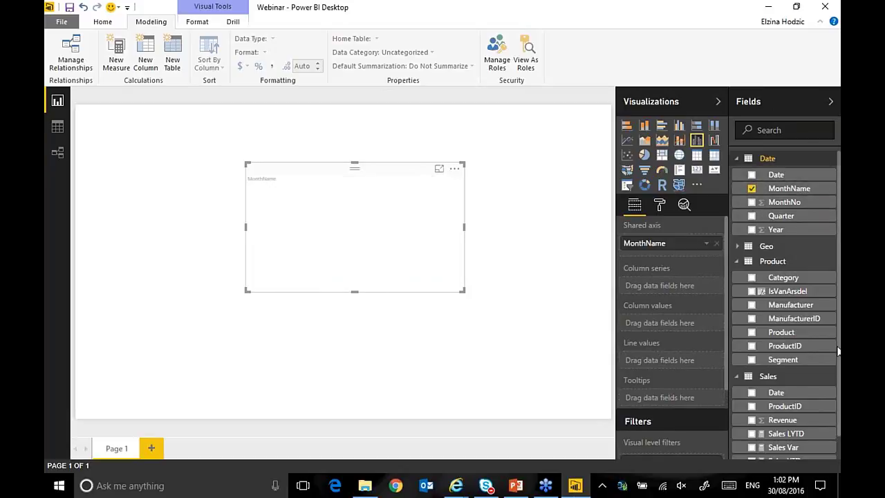
pyautogui.click(737, 261)
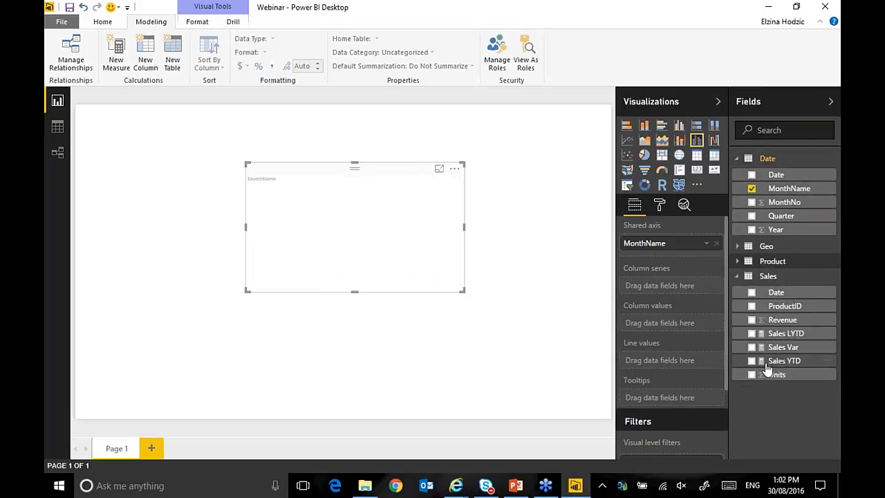
pyautogui.click(752, 320)
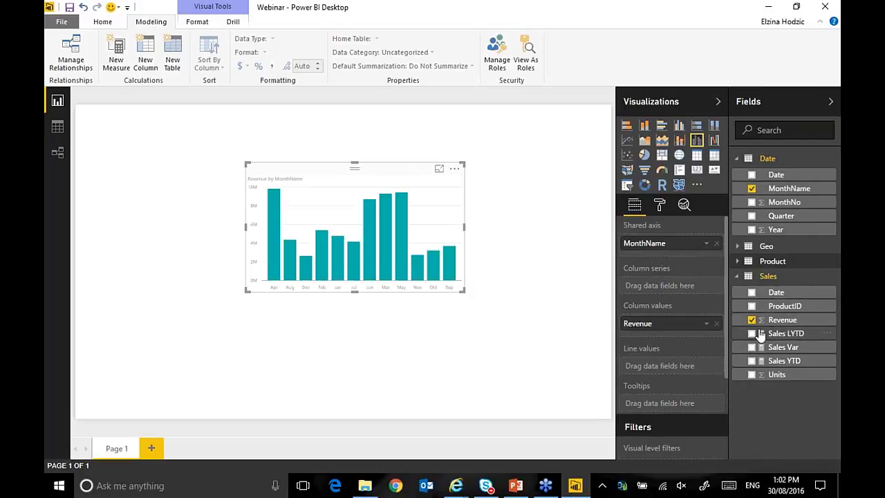
pyautogui.moveTo(783, 382); pyautogui.dragTo(674, 367)
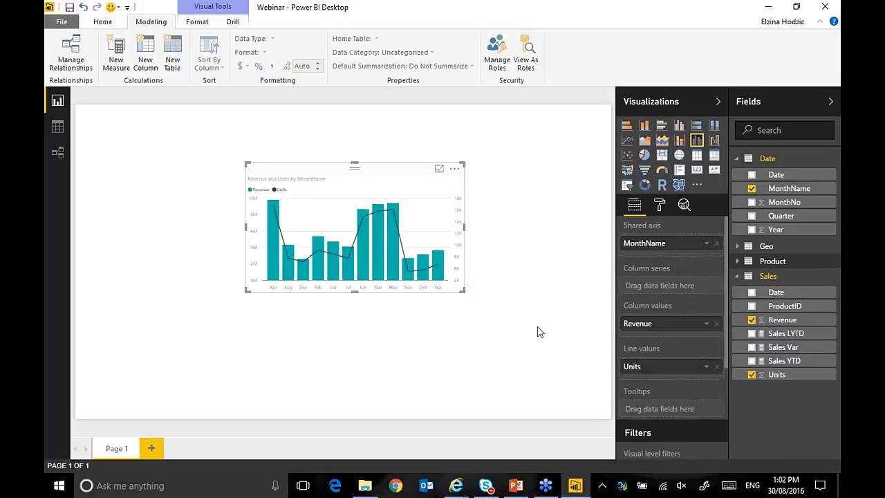
# - Widen the Revenue and Units chart on both sides and deselect it
pyautogui.moveTo(466, 227); pyautogui.dragTo(526, 231)
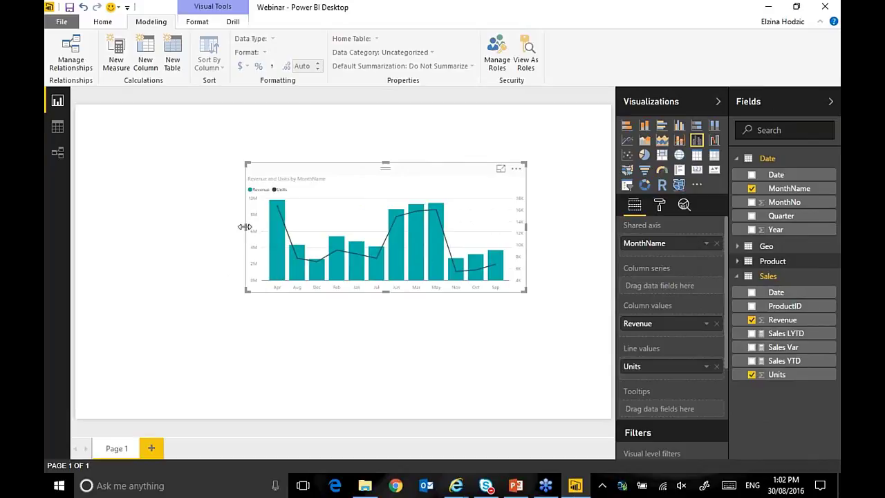
pyautogui.moveTo(245, 227); pyautogui.dragTo(170, 228)
pyautogui.click(237, 355)
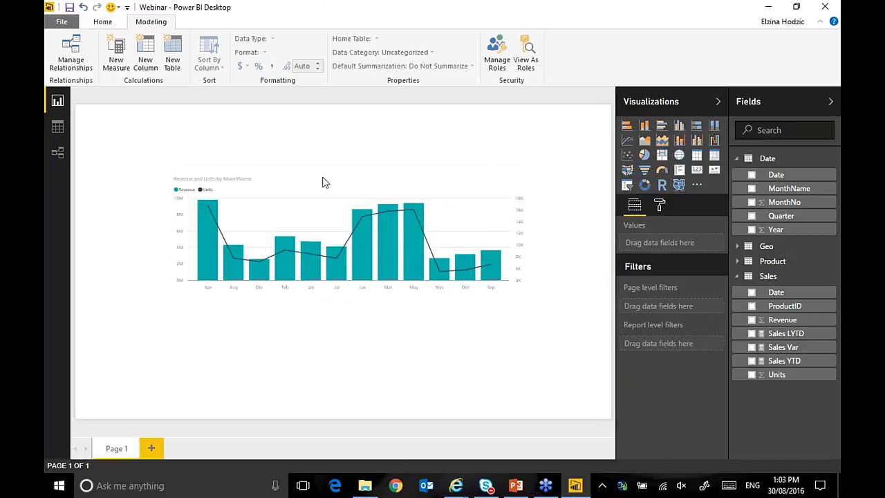
# - Sort the Date table's MonthName column by MonthNo and return to the report page
pyautogui.click(59, 127)
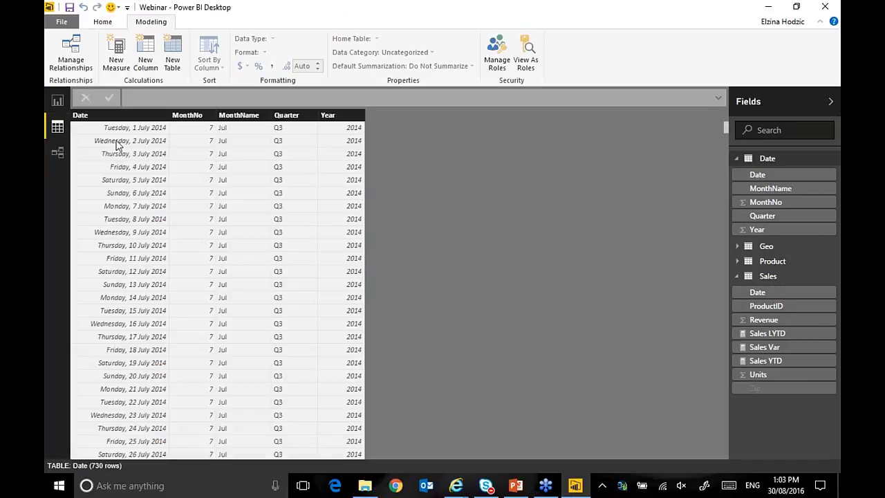
pyautogui.click(752, 190)
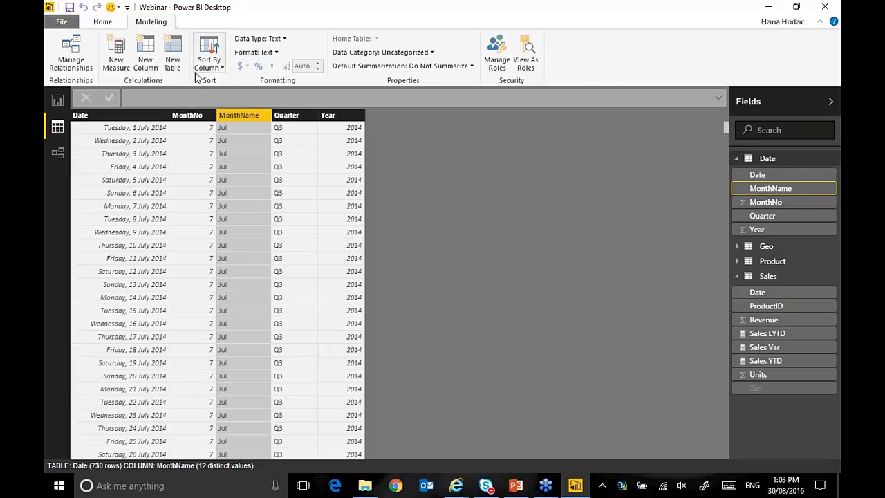
pyautogui.click(220, 70)
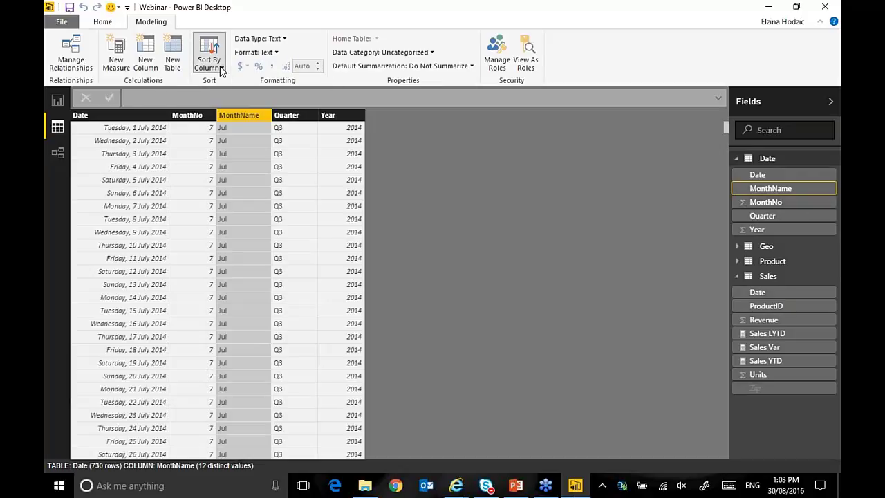
pyautogui.click(221, 70)
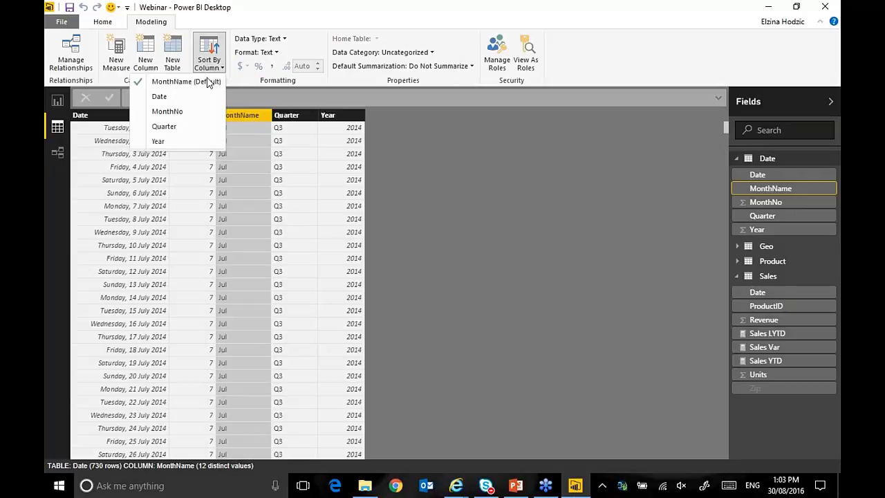
pyautogui.click(182, 115)
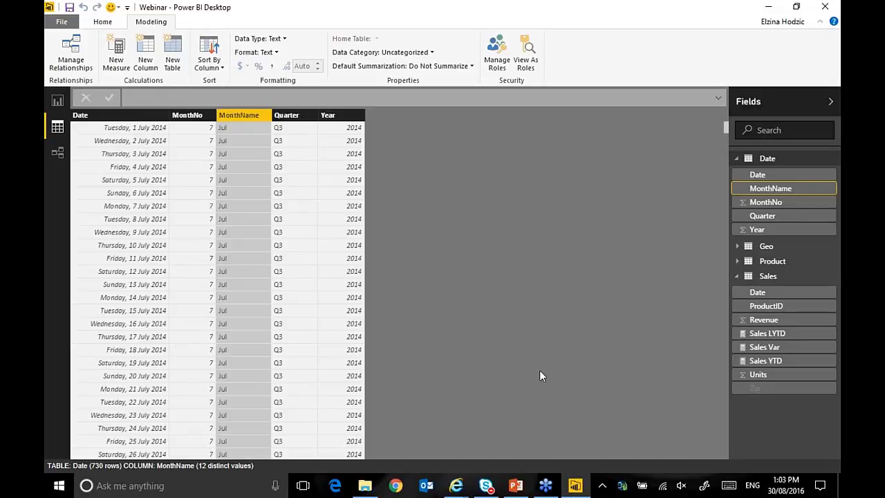
pyautogui.click(58, 101)
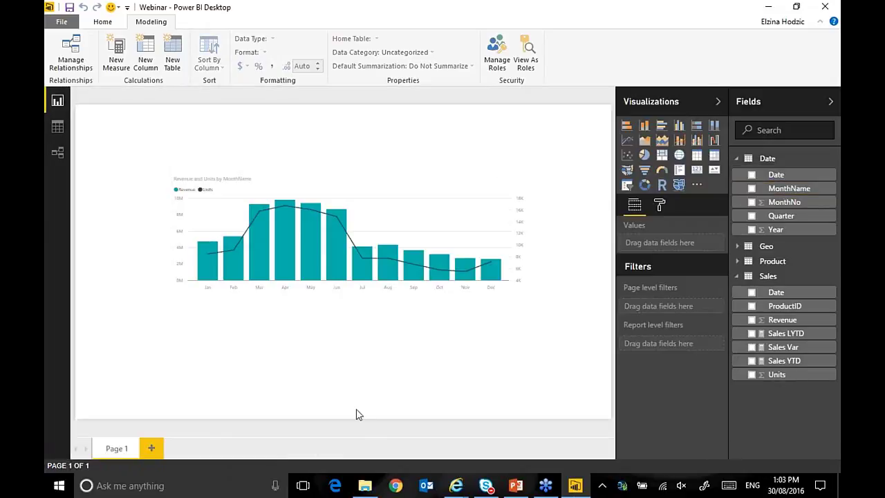
# - Move the Revenue and Units chart to the right side of the page and narrow it, leaving space beside it
pyautogui.moveTo(264, 170); pyautogui.dragTo(348, 166)
pyautogui.moveTo(253, 221); pyautogui.dragTo(353, 222)
pyautogui.moveTo(401, 165); pyautogui.dragTo(393, 156)
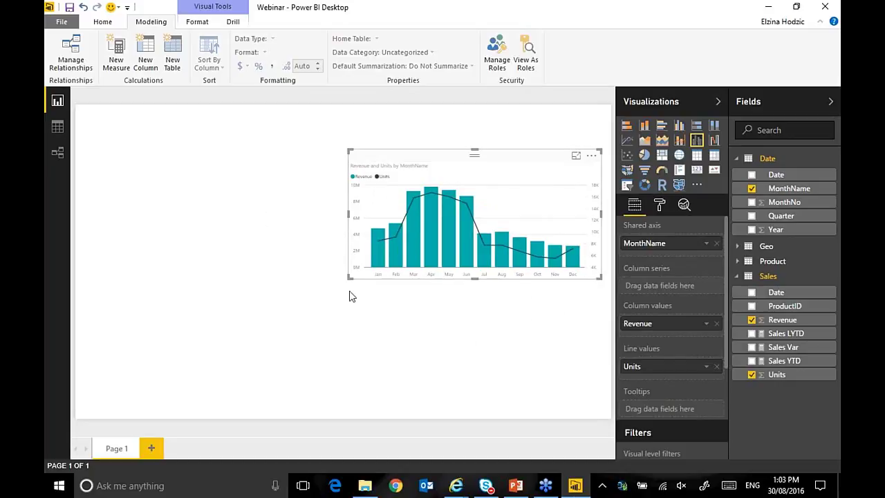
pyautogui.click(288, 195)
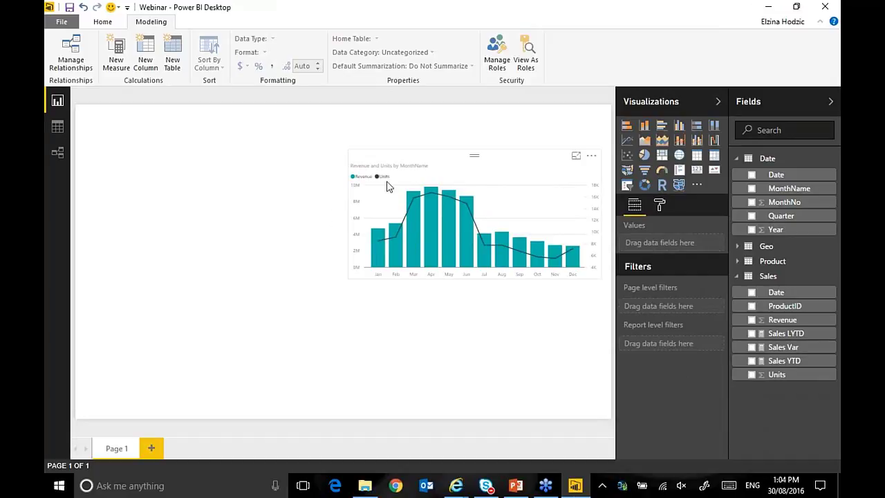
# - Add a treemap of Revenue grouped by Manufacturer beside the combo chart, and make it wider and shorter to fit
pyautogui.click(662, 154)
pyautogui.moveTo(166, 283); pyautogui.dragTo(277, 173)
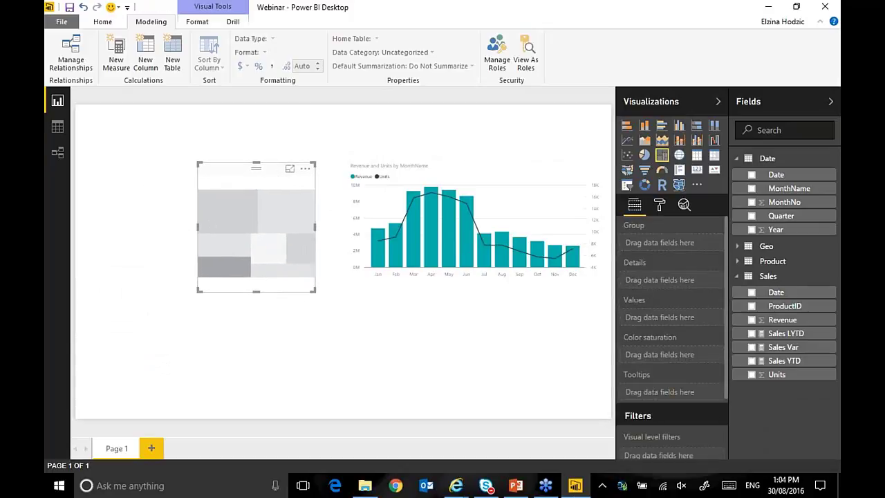
pyautogui.click(738, 160)
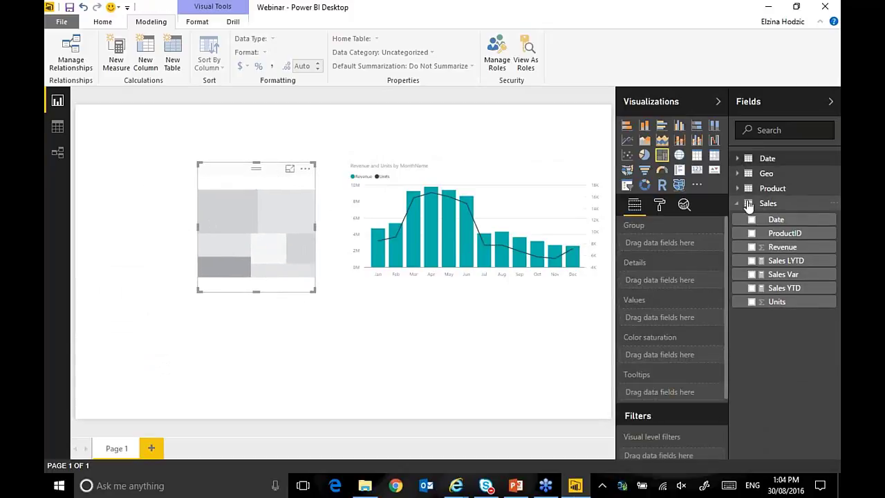
pyautogui.click(738, 188)
pyautogui.click(751, 232)
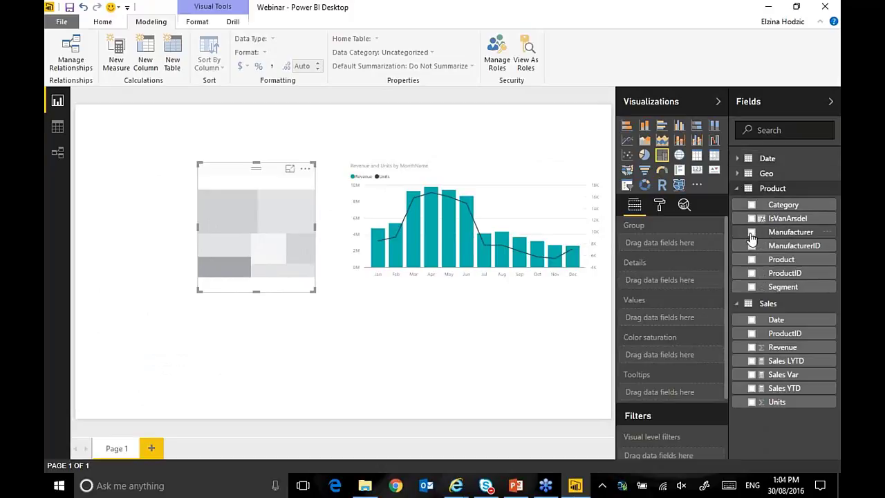
pyautogui.click(751, 347)
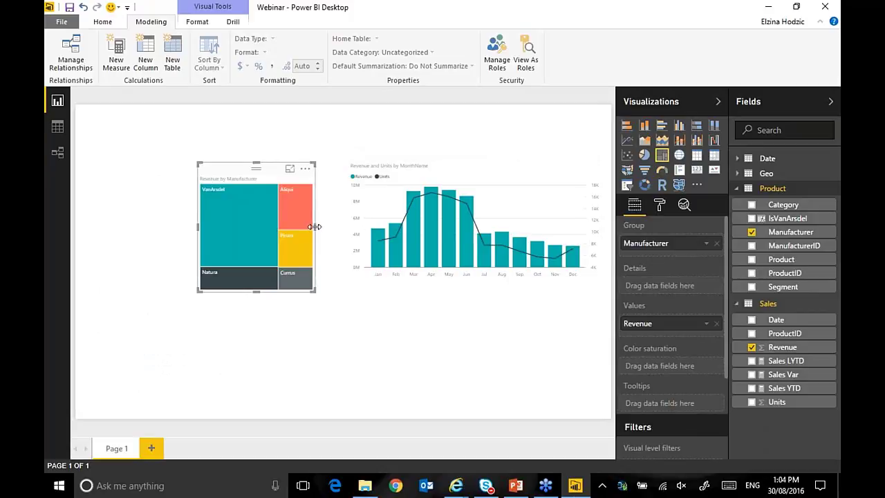
pyautogui.moveTo(316, 227); pyautogui.dragTo(335, 227)
pyautogui.moveTo(267, 293); pyautogui.dragTo(267, 275)
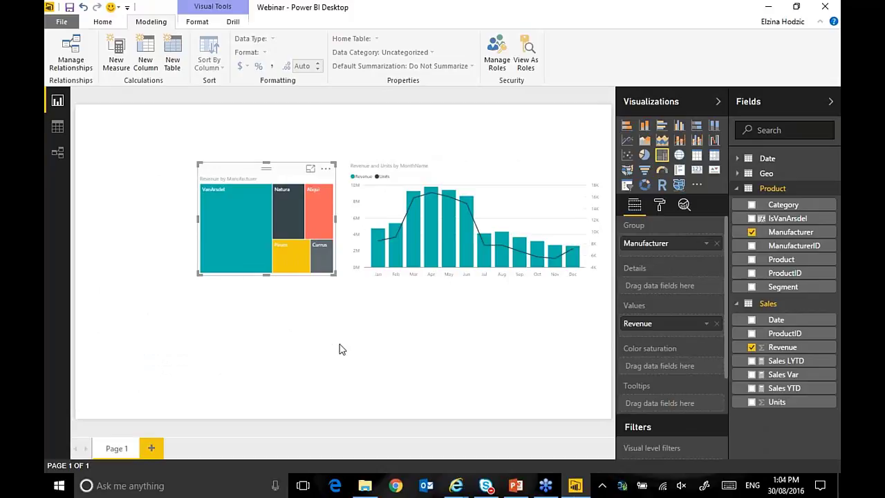
# - Cross-highlight VanArsdel from the treemap to examine its share in the monthly chart, and clear the highlight
pyautogui.click(231, 224)
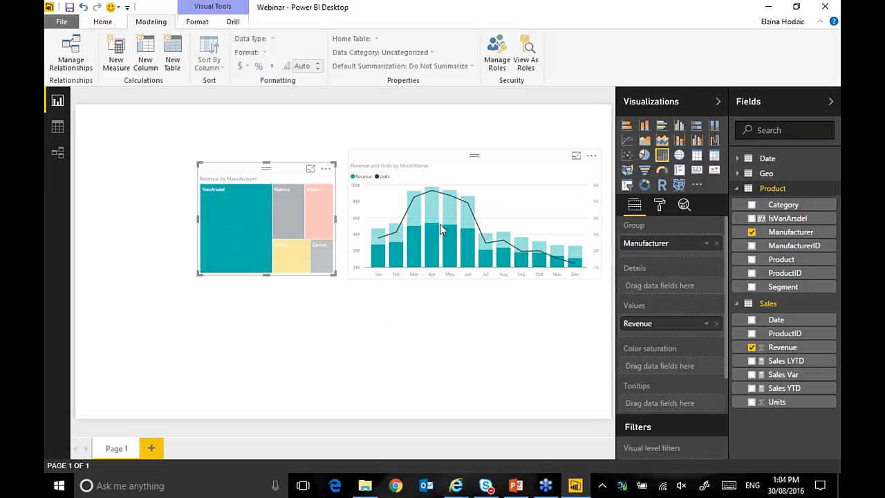
pyautogui.moveTo(426, 250)
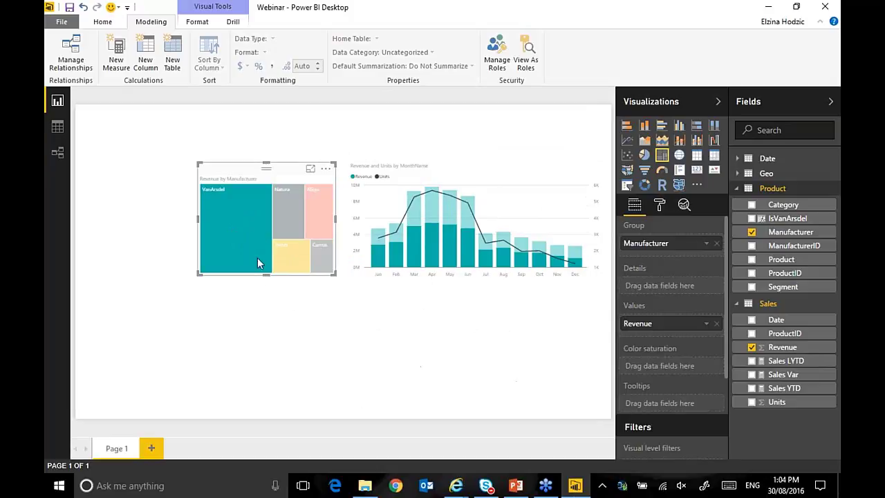
pyautogui.click(254, 234)
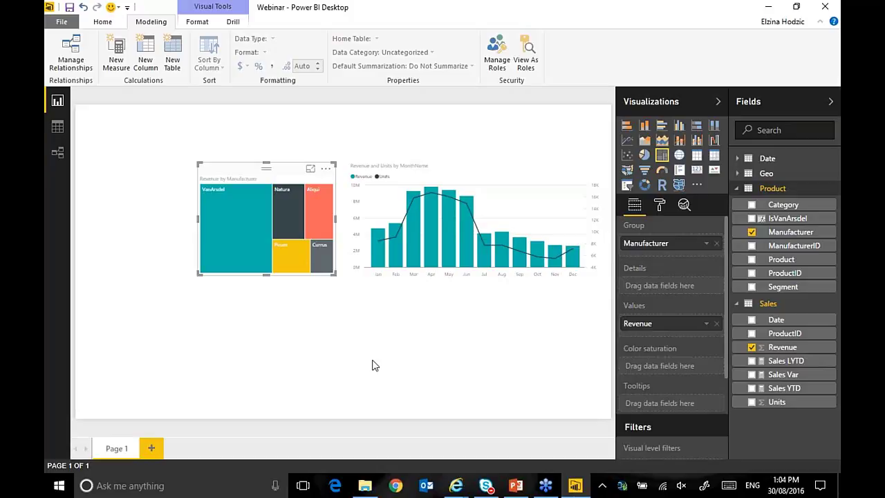
# - Insert an empty slicer on the page and place it to the left of the treemap
pyautogui.click(116, 192)
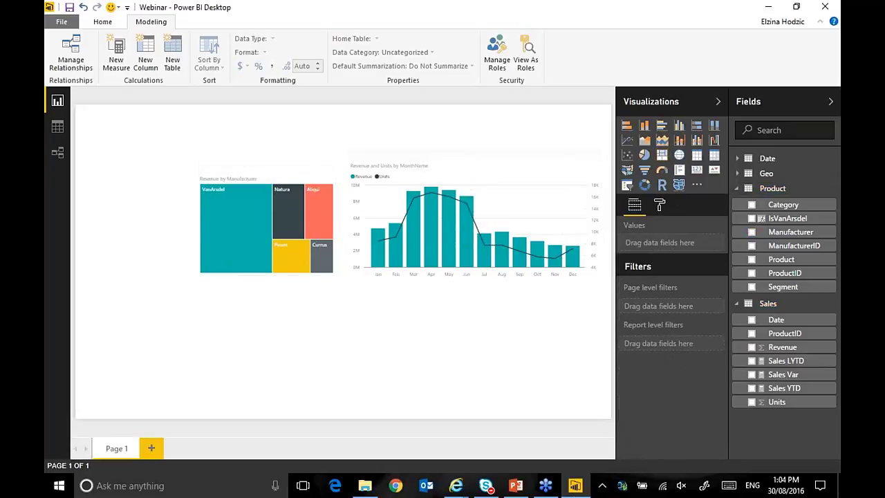
pyautogui.click(627, 185)
pyautogui.moveTo(134, 290); pyautogui.dragTo(125, 189)
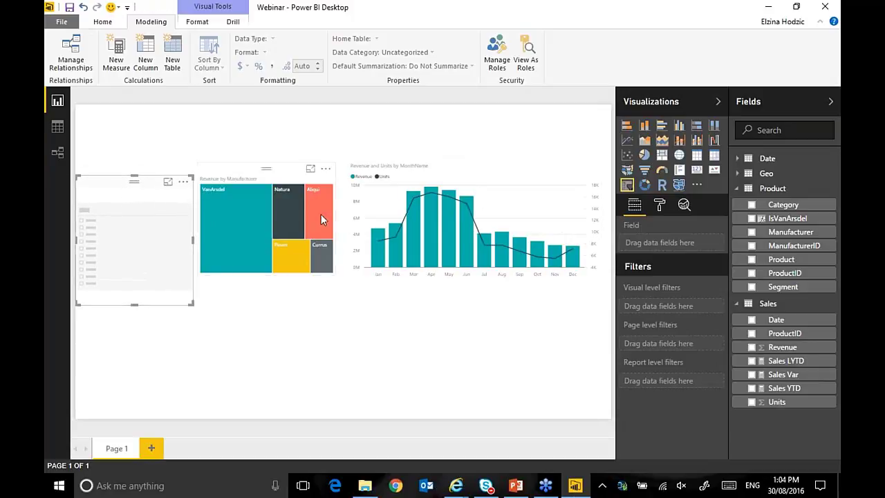
# - Set the empty slicer to filter by Year from the Date table, and shorten it to fit its two entries
pyautogui.click(738, 159)
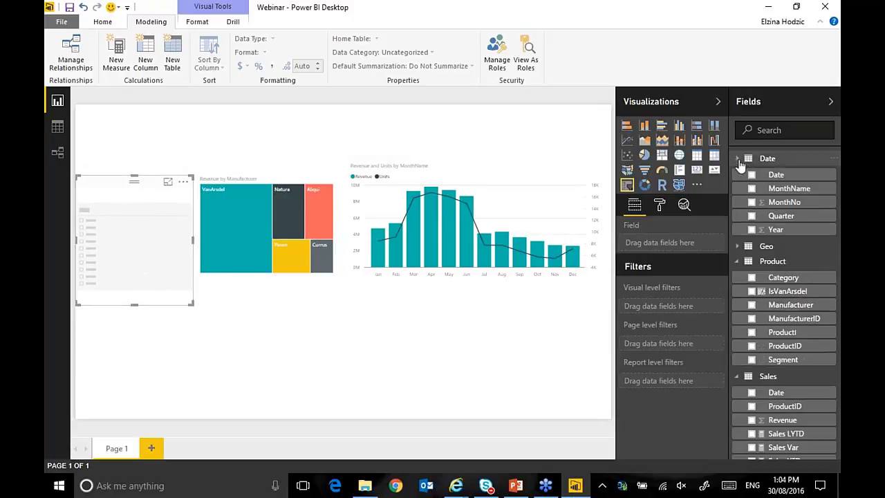
pyautogui.click(752, 231)
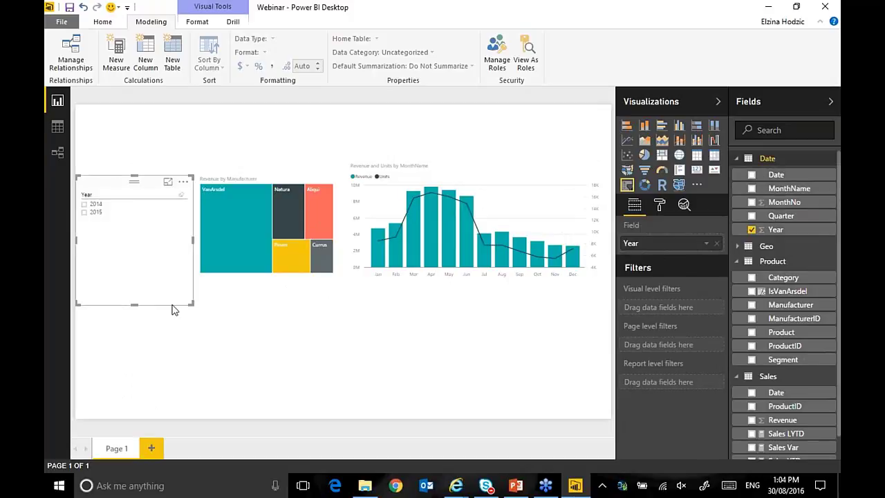
pyautogui.moveTo(136, 304); pyautogui.dragTo(137, 228)
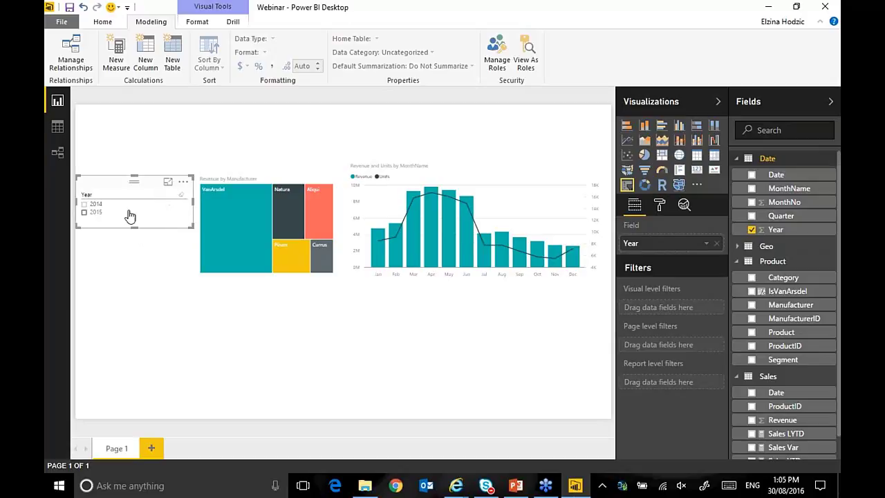
# - Filter the page to 2015 with the Year slicer, and briefly cross-highlight VanArsdel from the treemap to examine its share
pyautogui.click(87, 213)
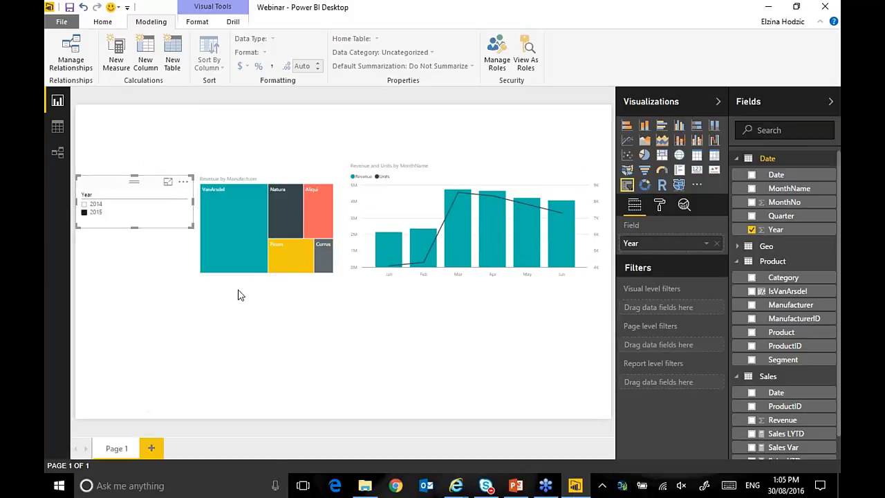
pyautogui.click(233, 222)
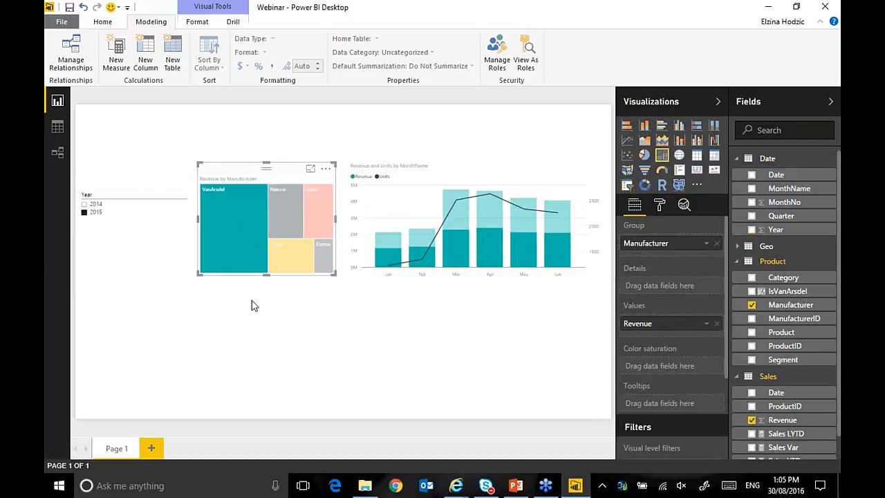
pyautogui.click(213, 236)
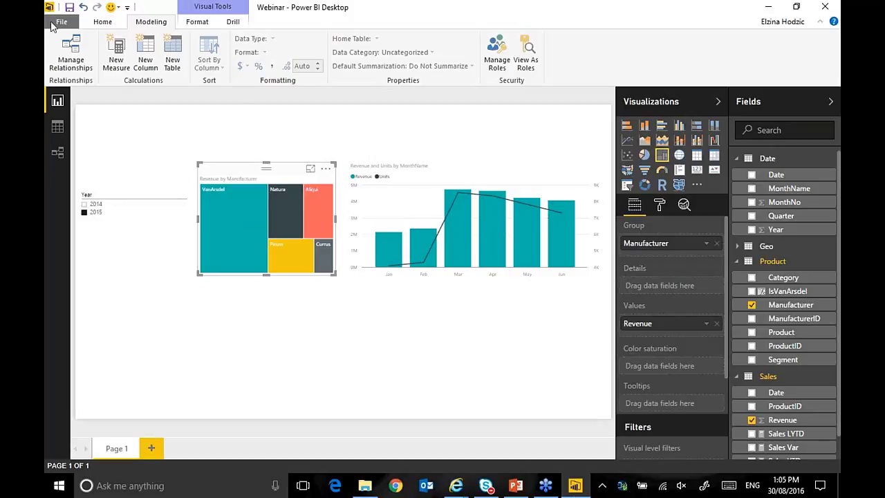
# - Insert the Logo.gif image from the DIAH folder, shrink its height and place it above the Year slicer
pyautogui.click(102, 22)
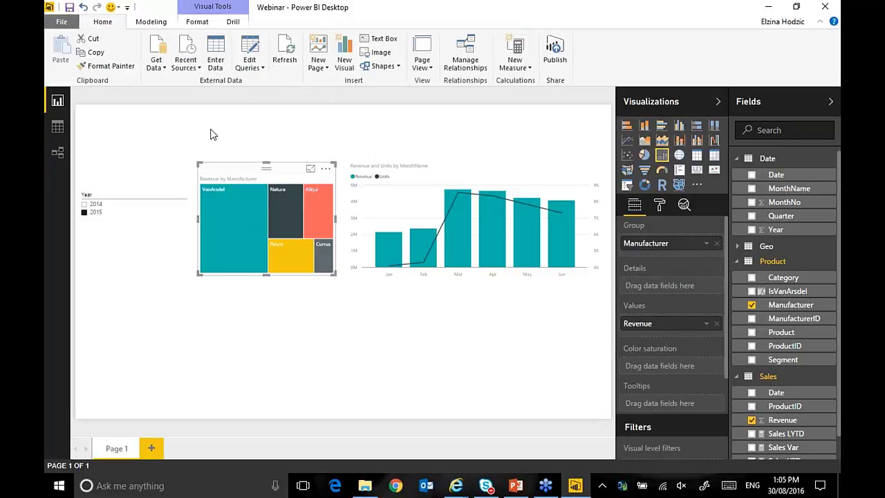
pyautogui.click(380, 53)
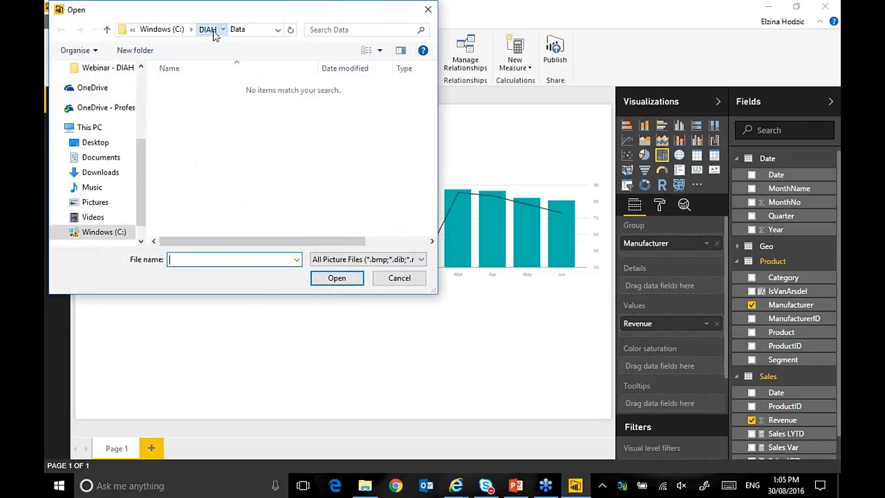
pyautogui.click(206, 29)
pyautogui.click(263, 128)
pyautogui.click(337, 278)
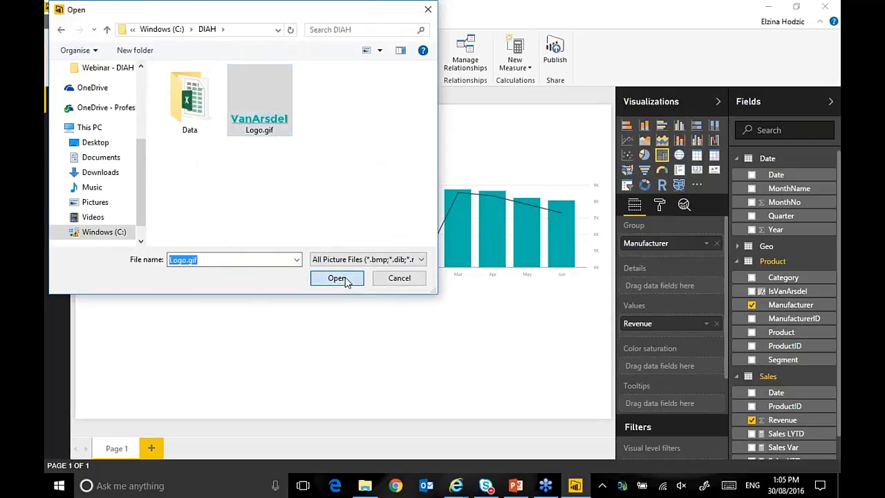
pyautogui.moveTo(138, 389); pyautogui.dragTo(138, 322)
pyautogui.moveTo(124, 290); pyautogui.dragTo(123, 120)
pyautogui.click(173, 331)
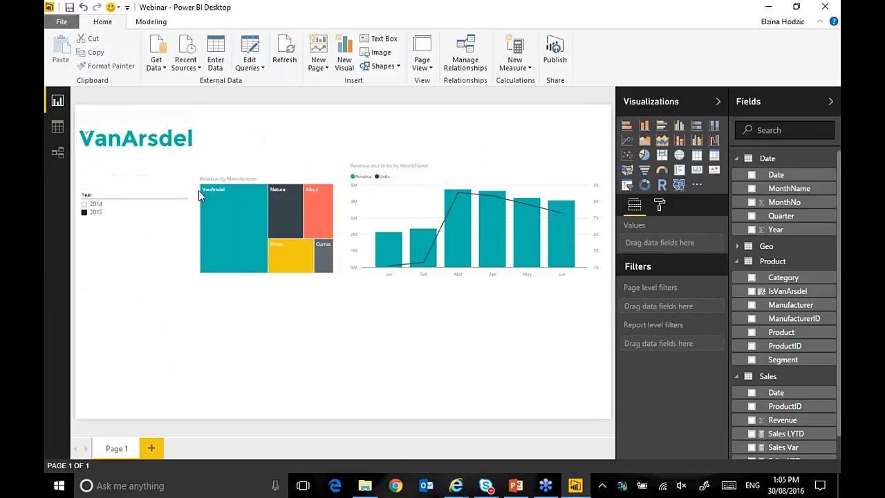
# - Insert a wide, shallow text box beside the logo above the charts and enter the title "Sales Perfrormance 2015"
pyautogui.click(374, 40)
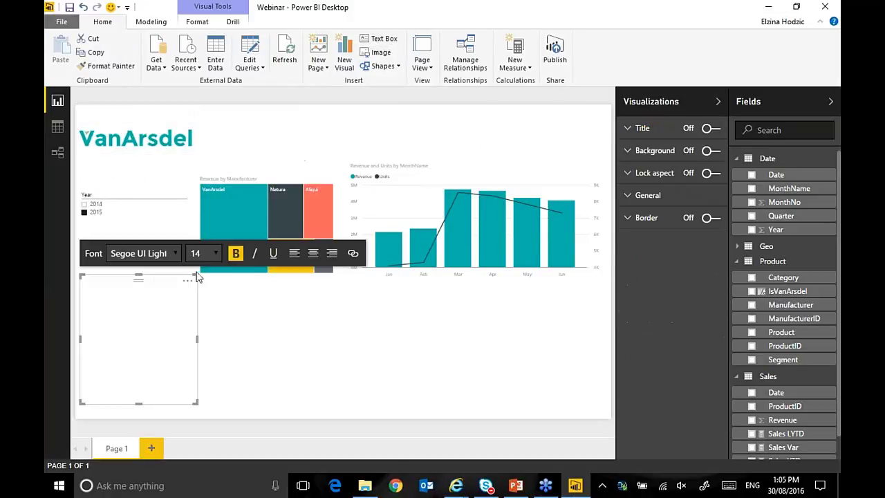
pyautogui.click(140, 317)
pyautogui.moveTo(137, 403); pyautogui.dragTo(279, 124)
pyautogui.moveTo(342, 124); pyautogui.dragTo(550, 123)
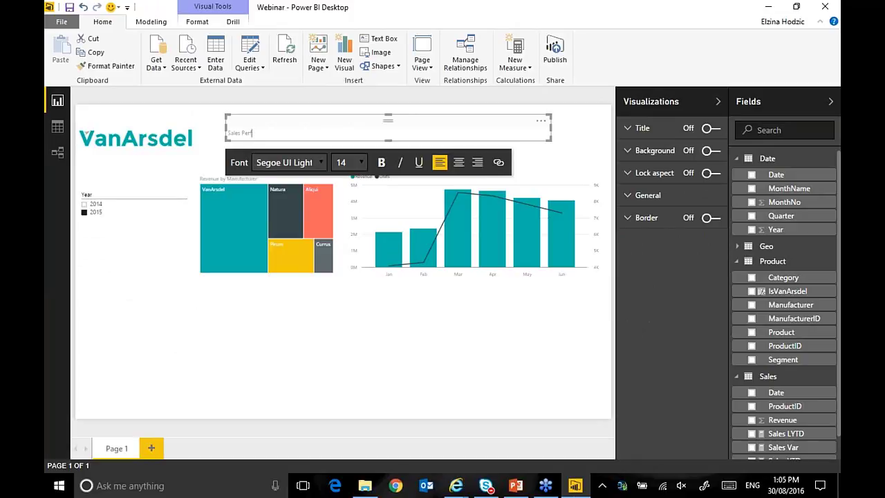
pyautogui.write('e 2015')
# - Center the title text, set its font size to 20 and widen the text box slightly
pyautogui.hotkey('ctrl', 'a')
pyautogui.click(458, 161)
pyautogui.click(359, 162)
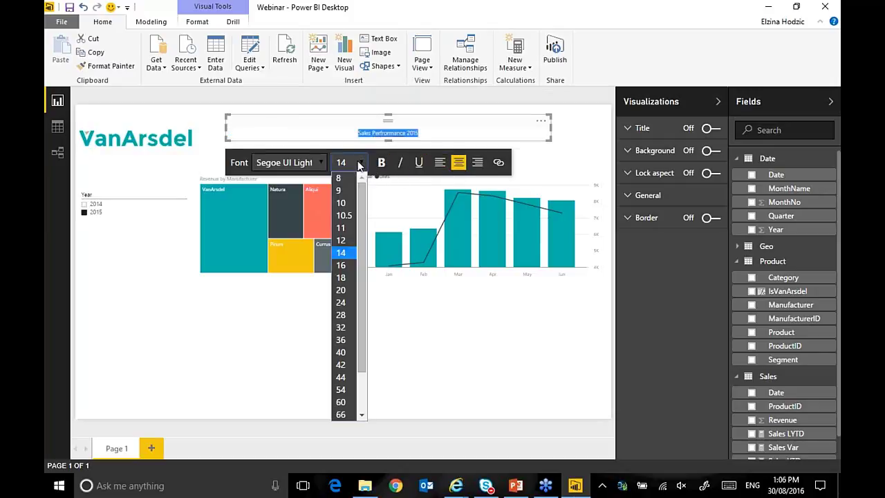
pyautogui.click(345, 289)
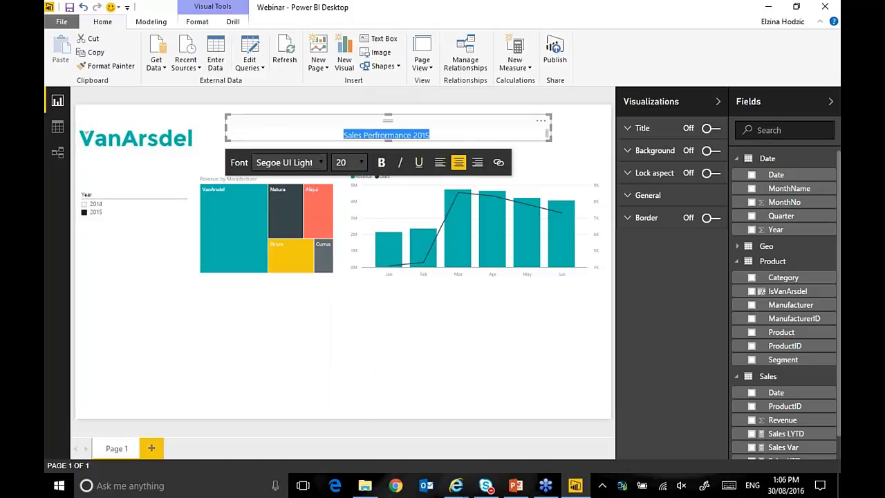
pyautogui.moveTo(550, 132); pyautogui.dragTo(560, 131)
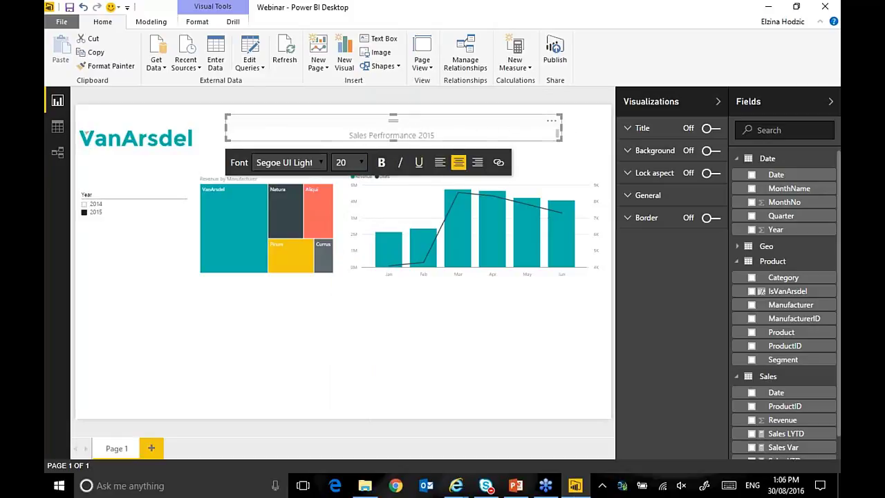
pyautogui.click(581, 141)
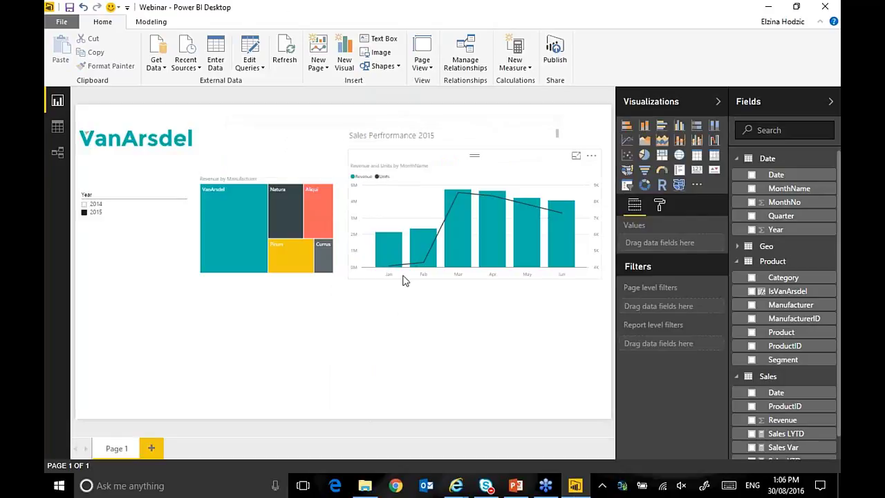
# - Make the whole page title bold and set its font size to 28
pyautogui.doubleClick(393, 135)
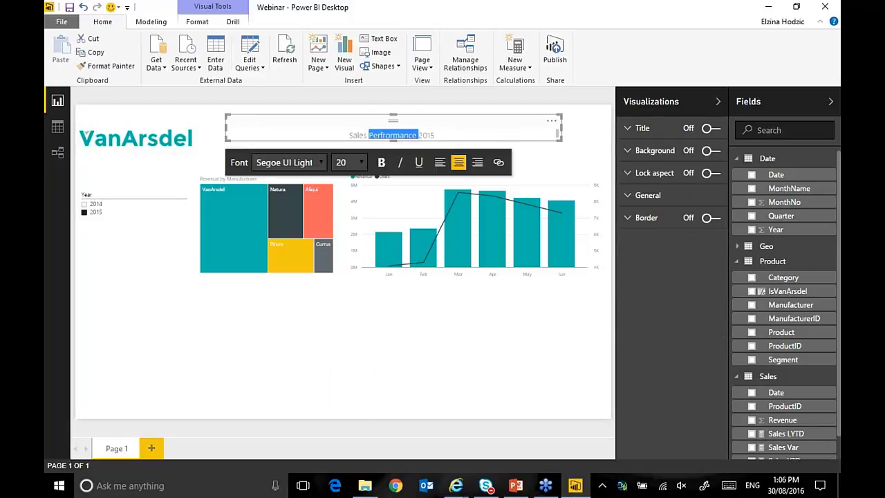
pyautogui.tripleClick(368, 135)
pyautogui.click(382, 161)
pyautogui.click(359, 164)
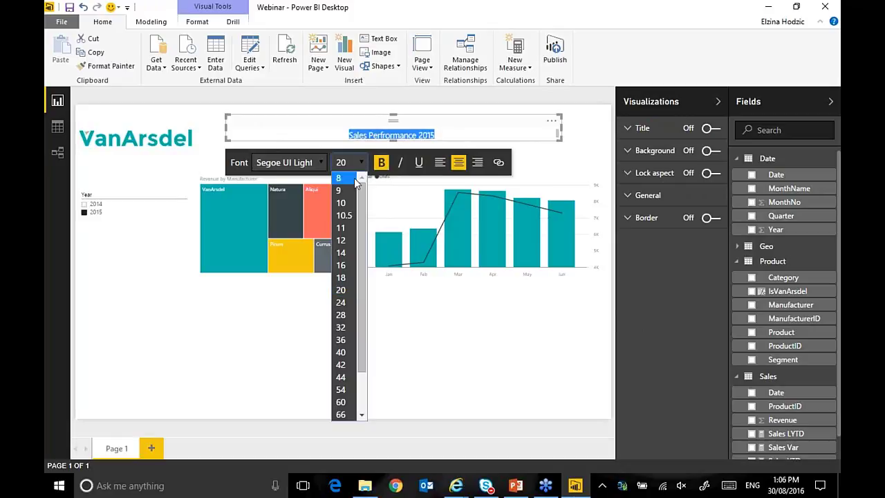
pyautogui.click(341, 315)
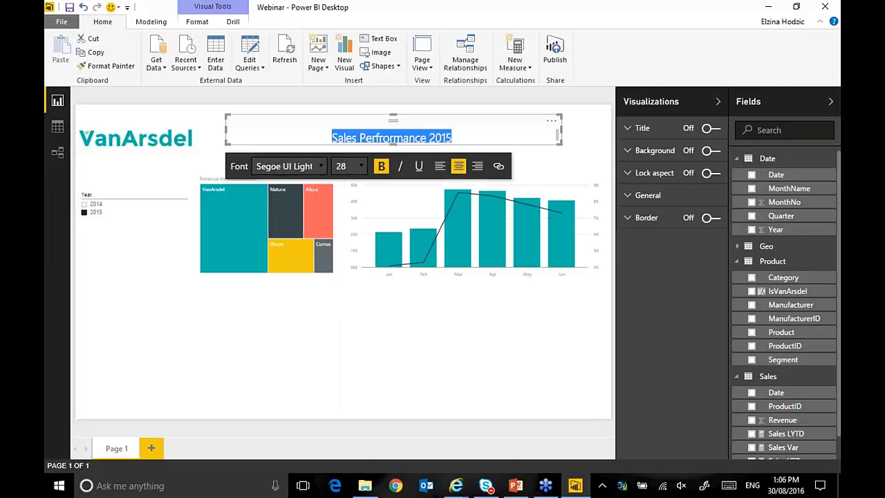
pyautogui.click(394, 342)
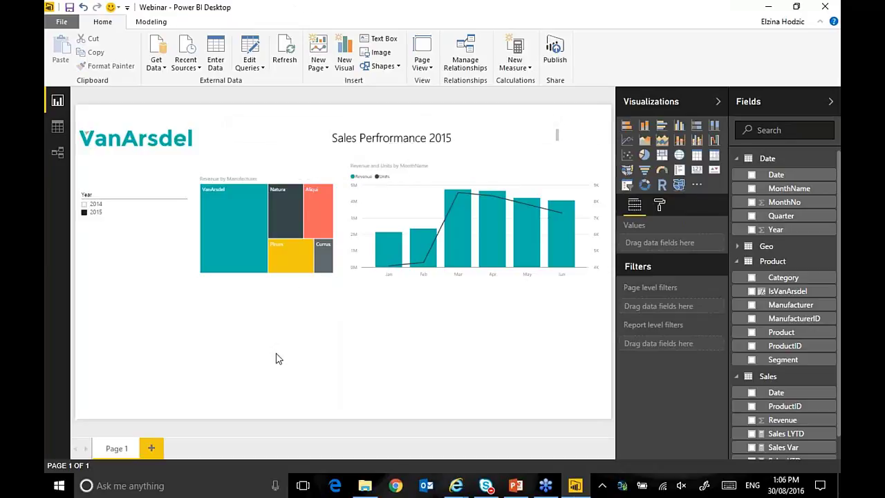
# - Correct the misspelled word in the title so that it reads "Sales Performance 2015"
pyautogui.doubleClick(385, 138)
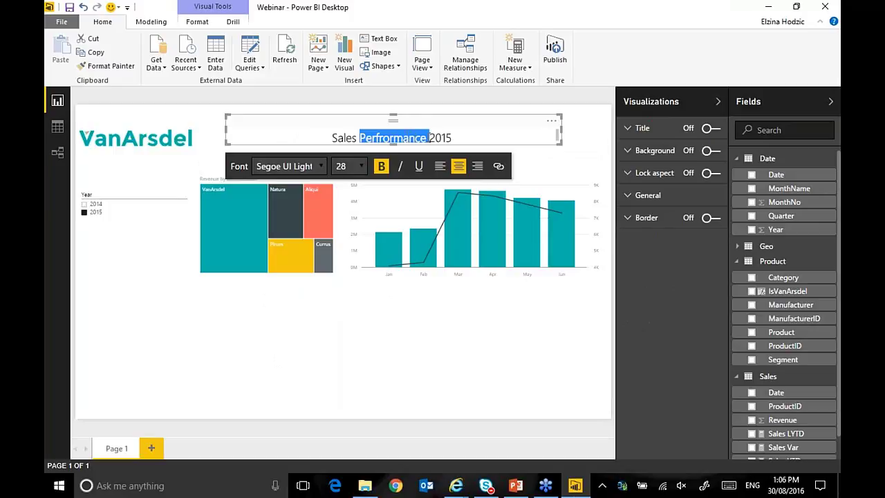
pyautogui.click(428, 138)
pyautogui.press('BackSpace')
pyautogui.press('BackSpace')
pyautogui.press('BackSpace')
pyautogui.press('BackSpace')
pyautogui.press('BackSpace')
pyautogui.press('BackSpace')
pyautogui.press('BackSpace')
pyautogui.press('BackSpace')
pyautogui.write('ormance')
pyautogui.click(407, 350)
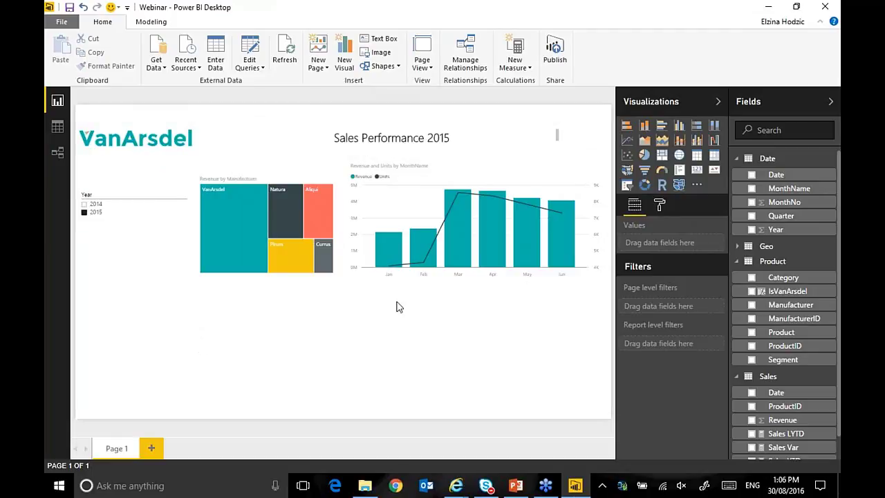
# - Add a donut chart of Revenue by product Segment below the Year slicer, and widen it slightly
pyautogui.click(645, 185)
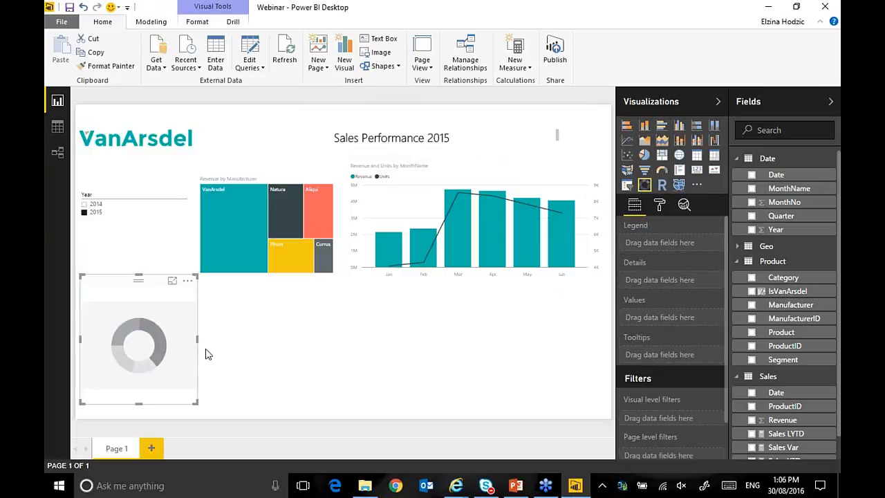
pyautogui.moveTo(198, 340); pyautogui.dragTo(203, 339)
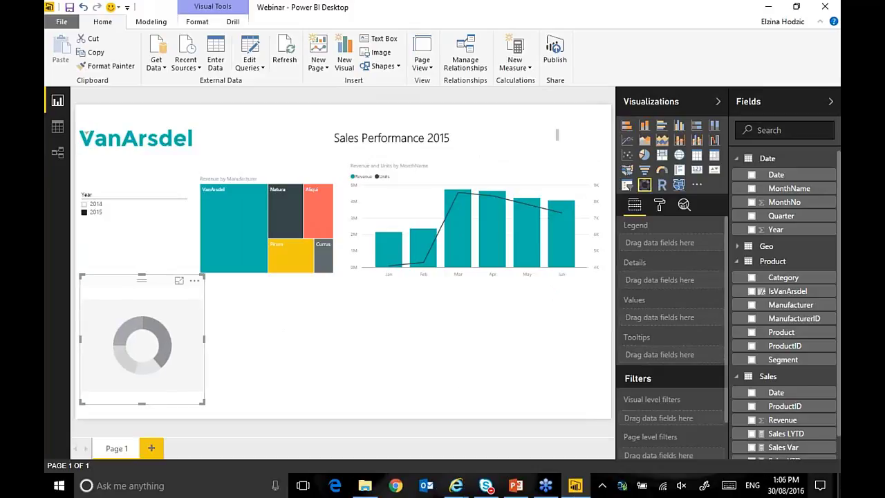
pyautogui.click(752, 359)
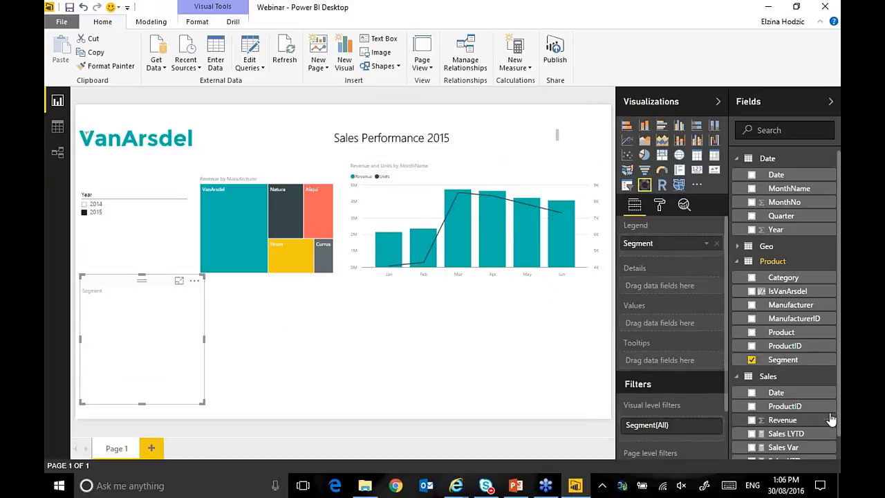
pyautogui.click(752, 420)
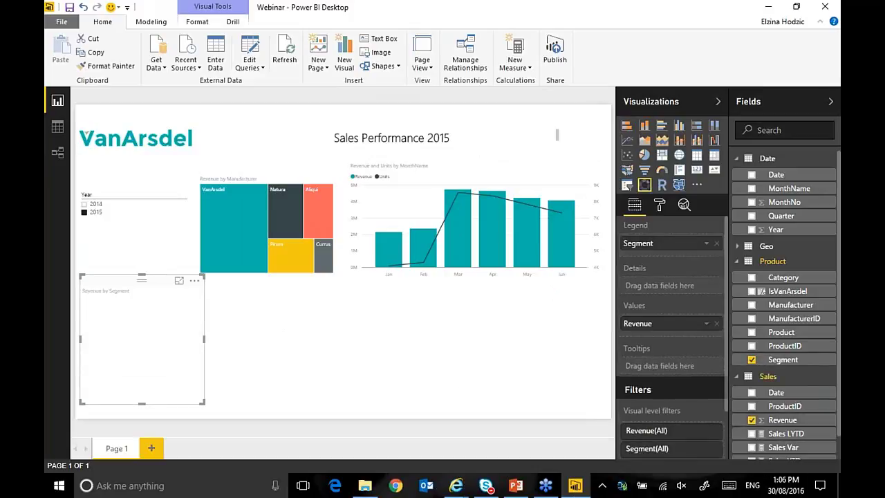
pyautogui.click(346, 337)
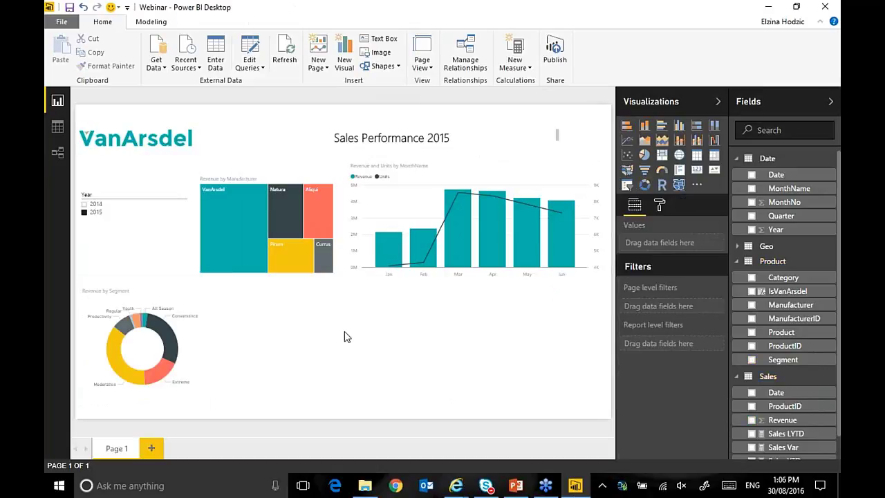
# - Cross-highlight the Moderation segment from the donut chart to examine its share in the other visuals, and clear the highlight
pyautogui.click(123, 366)
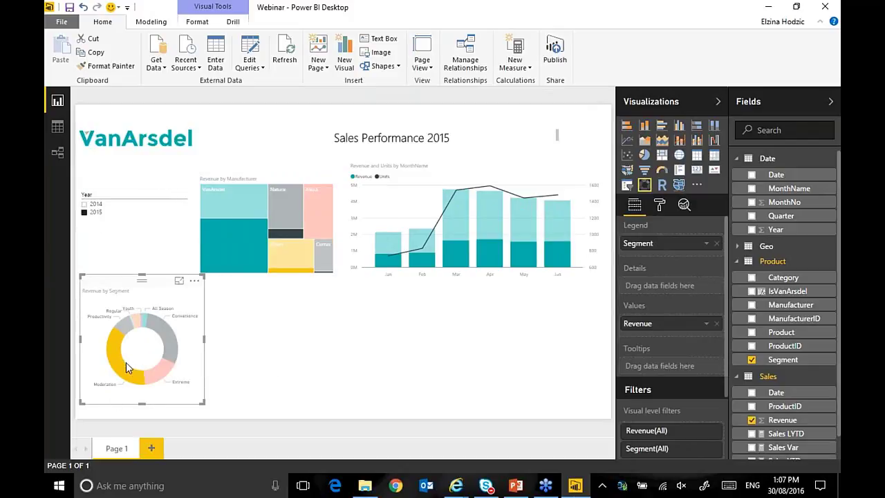
pyautogui.moveTo(237, 204)
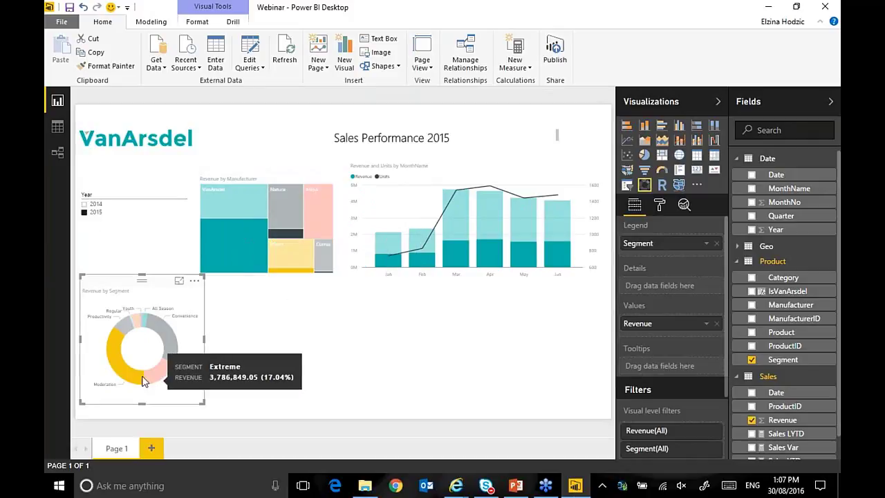
pyautogui.click(125, 364)
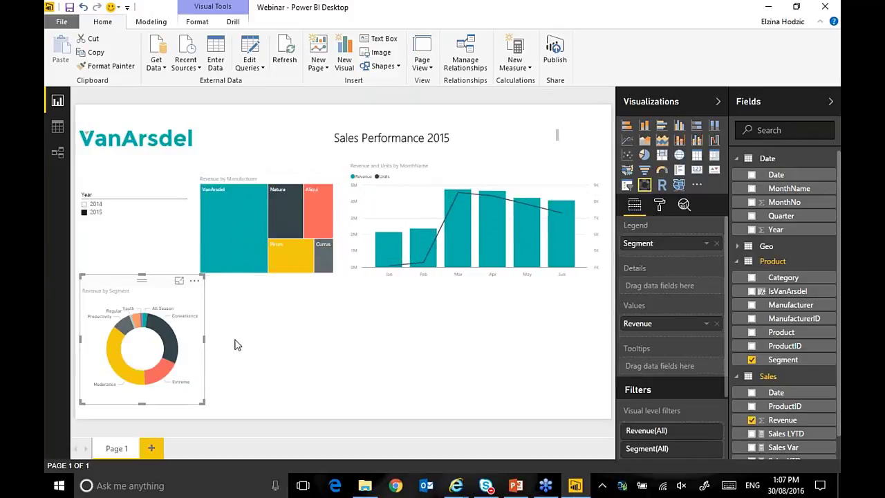
pyautogui.click(235, 344)
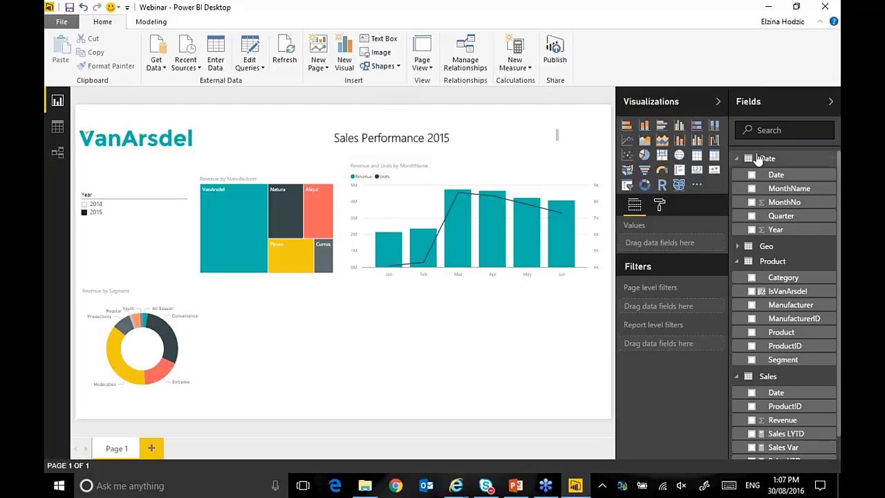
# - Add a map beside the donut chart, stretch it across the remaining page width, and use State from Geo as its location
pyautogui.click(680, 156)
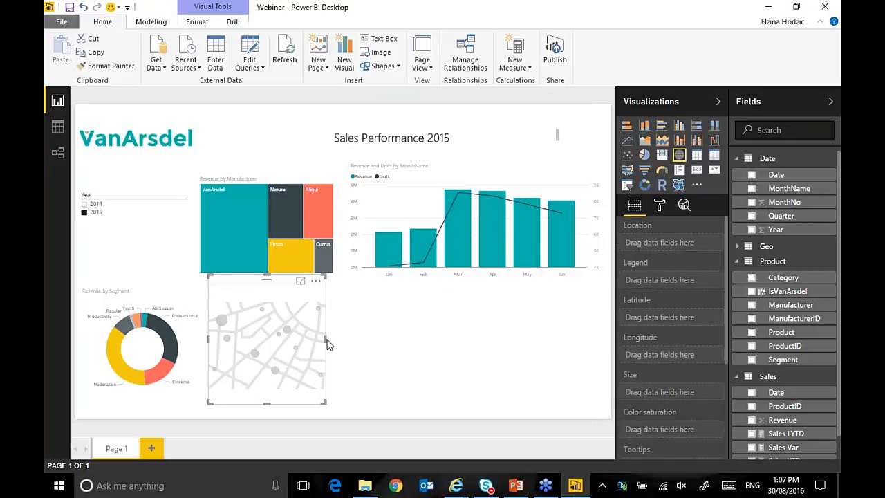
pyautogui.moveTo(324, 339); pyautogui.dragTo(581, 338)
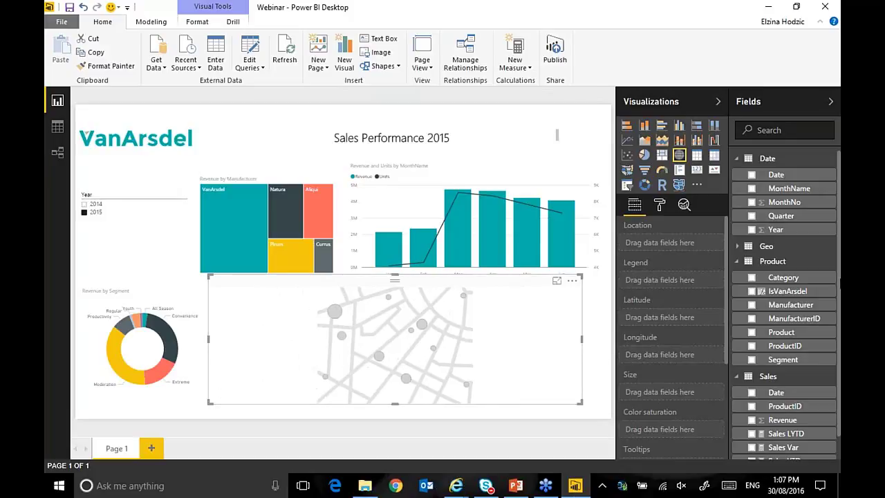
pyautogui.click(737, 249)
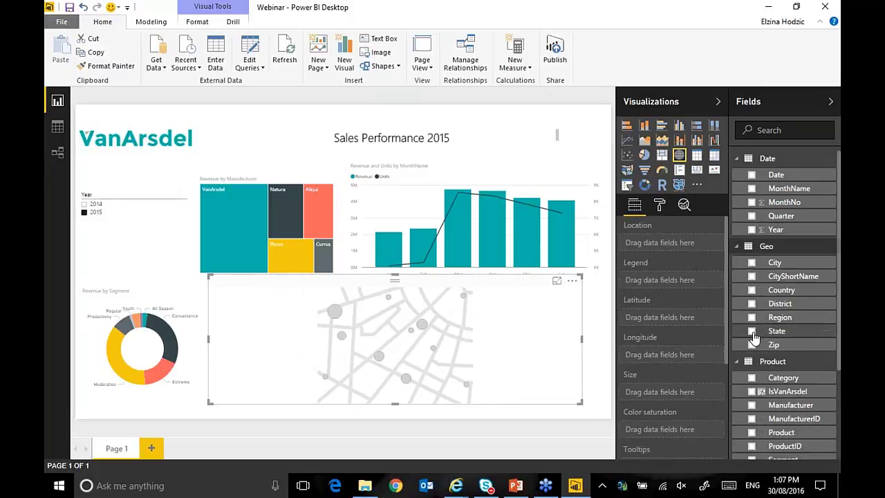
pyautogui.click(752, 332)
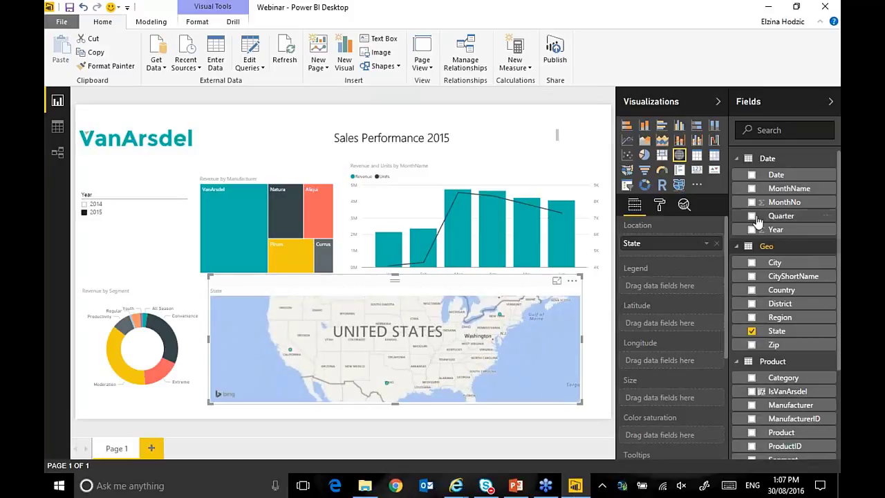
# - Size the map bubbles by Revenue from Sales, and adjust the map's frame so it sits clear below the combo chart and slightly wider
pyautogui.click(737, 247)
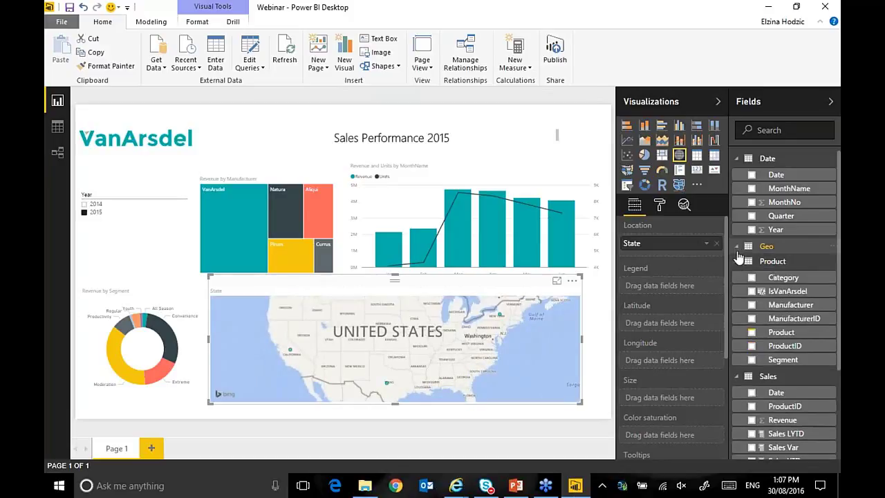
pyautogui.click(751, 421)
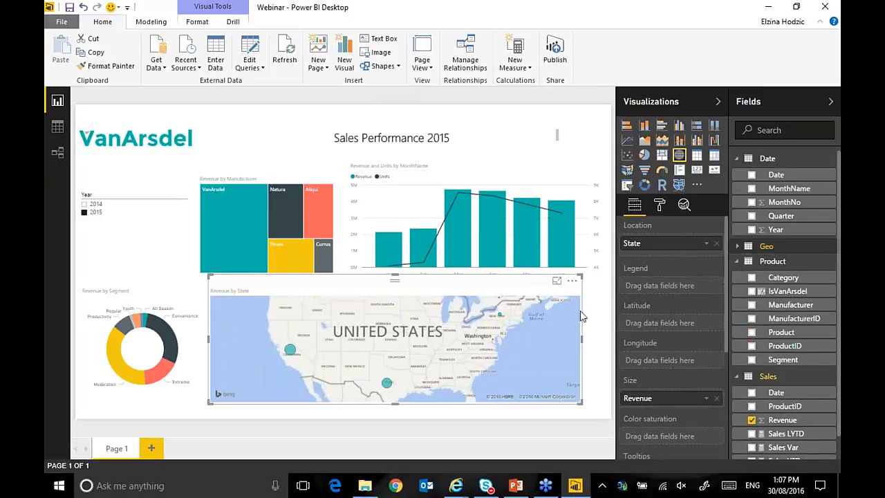
pyautogui.click(395, 410)
pyautogui.click(398, 282)
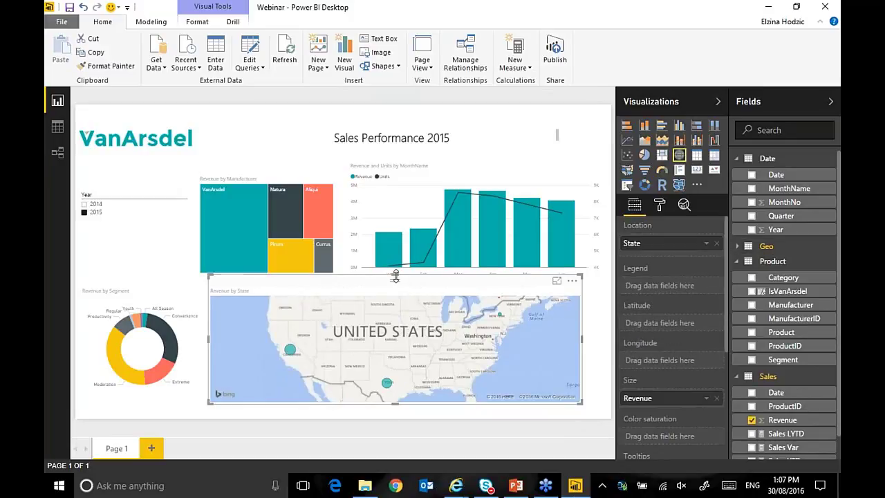
pyautogui.moveTo(397, 277); pyautogui.dragTo(394, 284)
pyautogui.moveTo(581, 349); pyautogui.dragTo(587, 344)
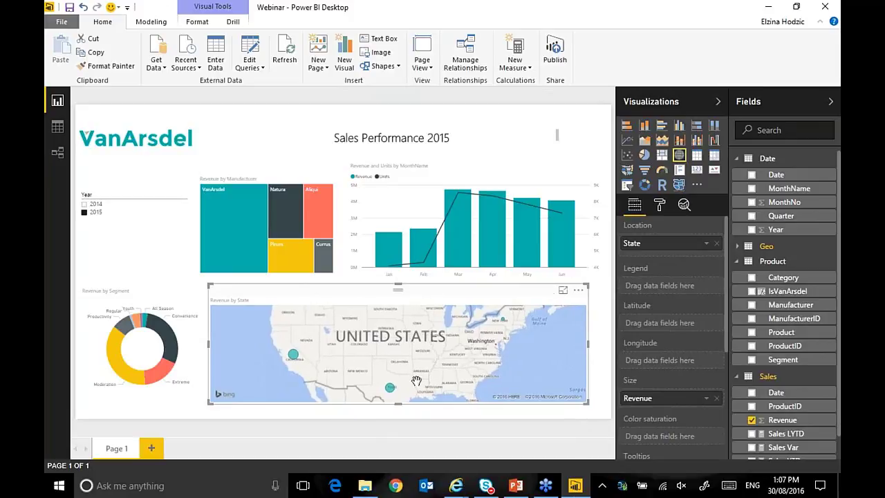
# - Use the product Category as the map's legend
pyautogui.moveTo(295, 358)
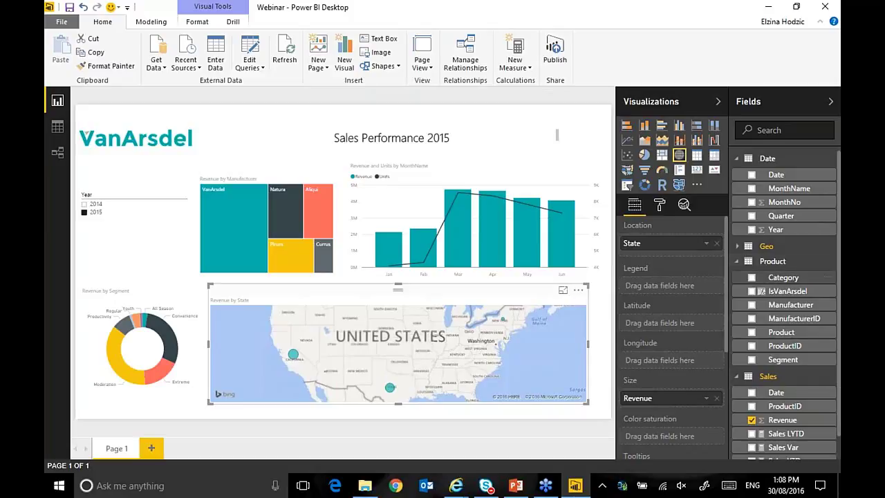
pyautogui.moveTo(786, 279); pyautogui.dragTo(680, 290)
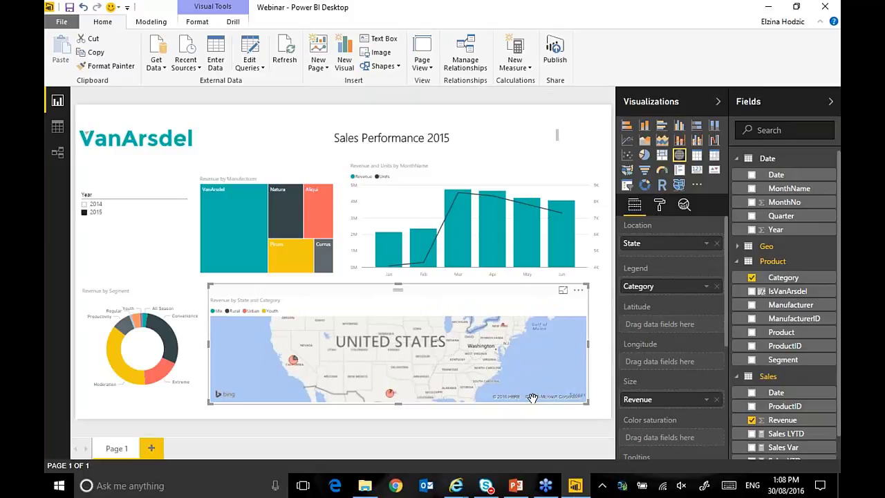
# - Rename the report page as Sales
pyautogui.rightClick(115, 449)
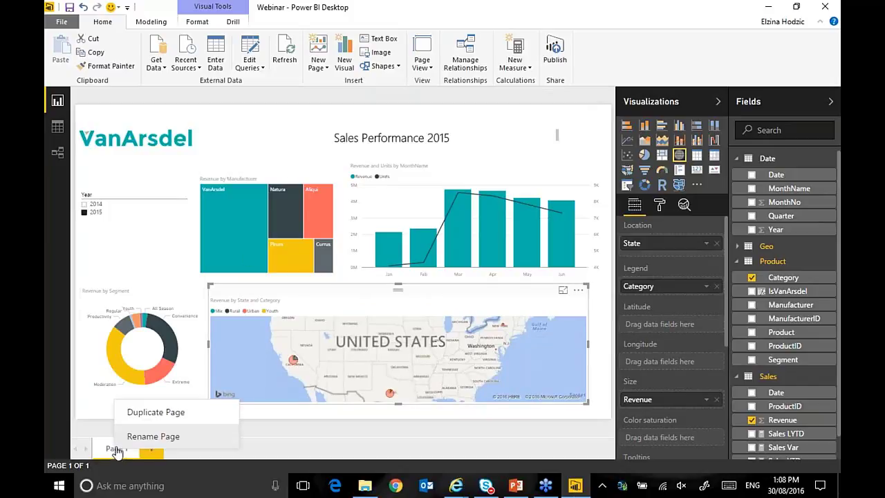
pyautogui.click(150, 438)
pyautogui.write('Sales')
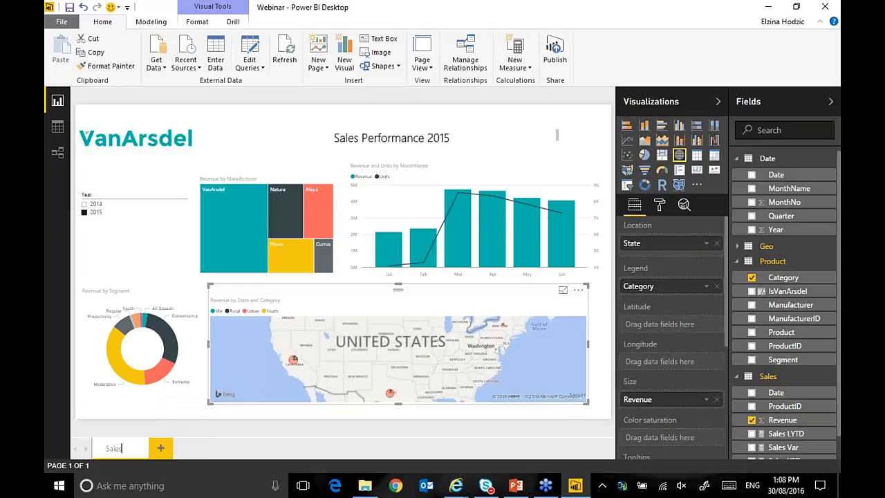
pyautogui.click(218, 448)
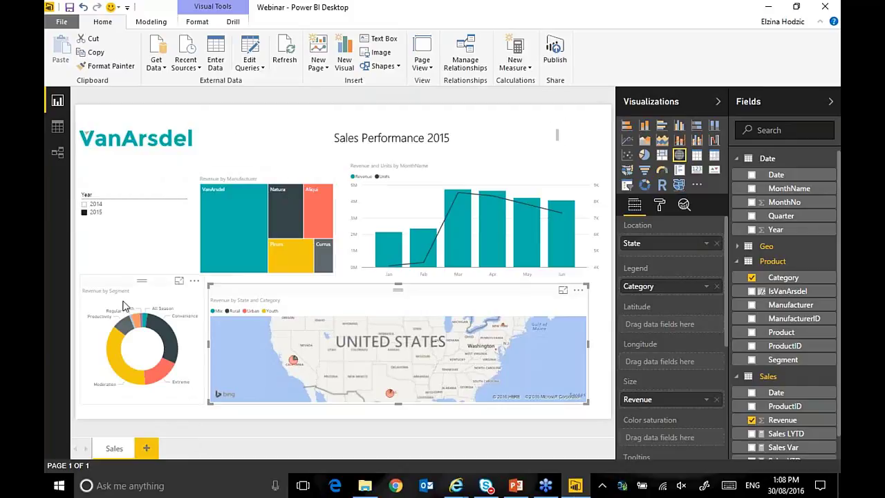
# - Duplicate the Sales page and name the copy Competition
pyautogui.rightClick(114, 448)
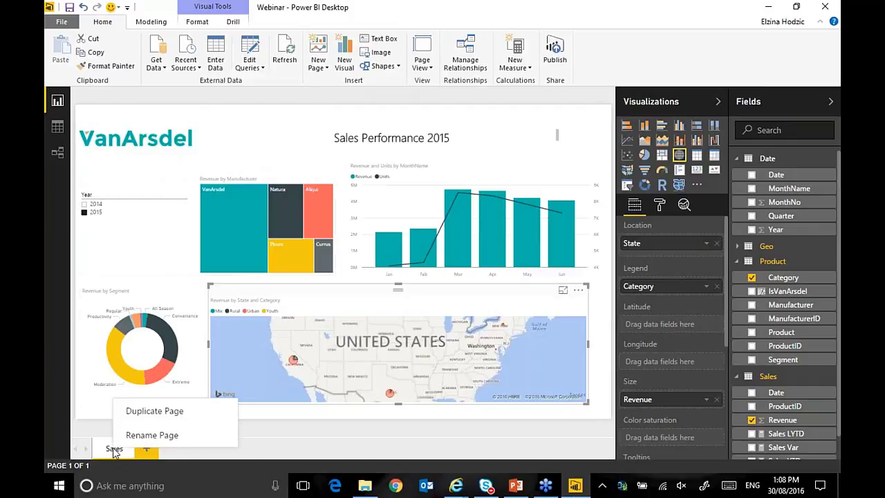
pyautogui.click(149, 415)
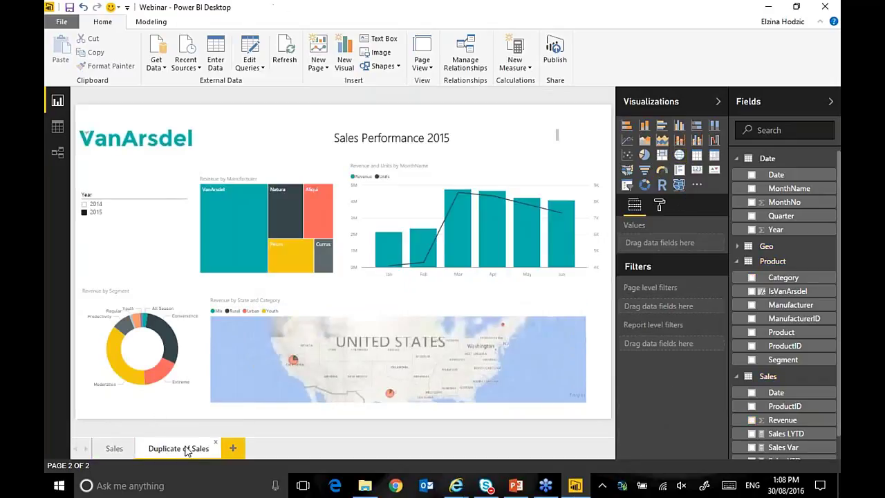
pyautogui.rightClick(183, 448)
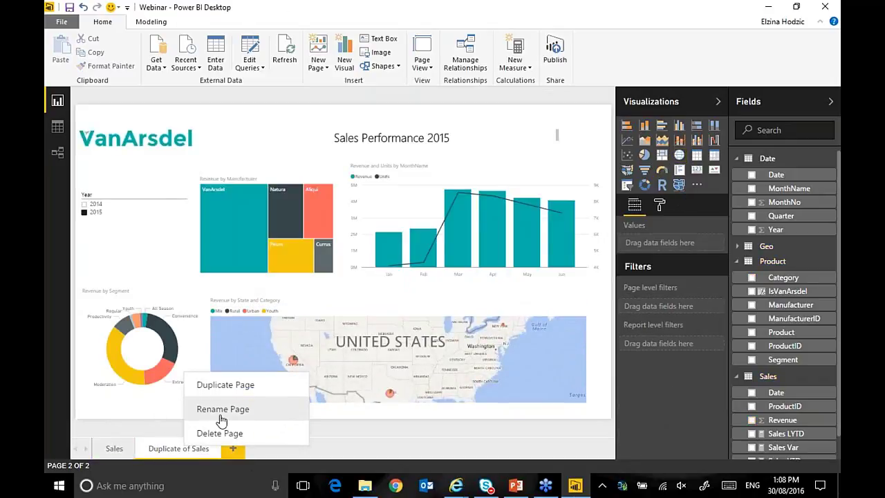
pyautogui.click(224, 409)
pyautogui.write('Competition')
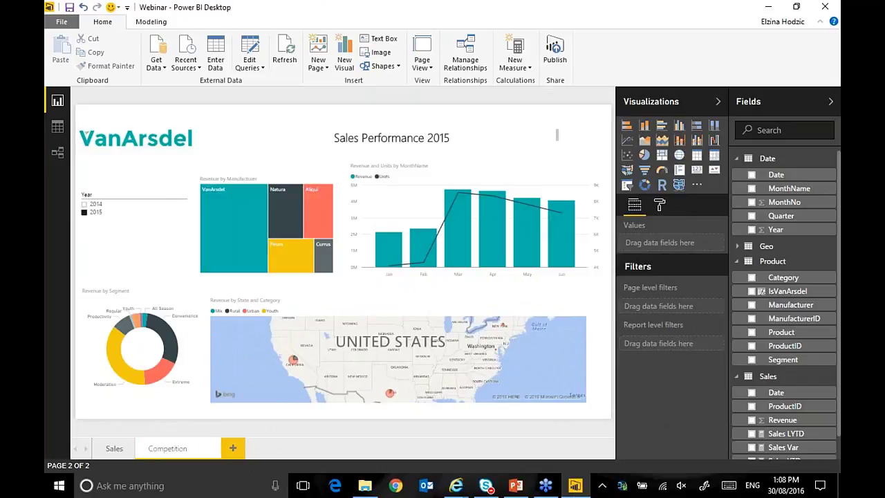
# - Delete the combo chart, treemap, title text box and state map from the Competition page
pyautogui.click(367, 199)
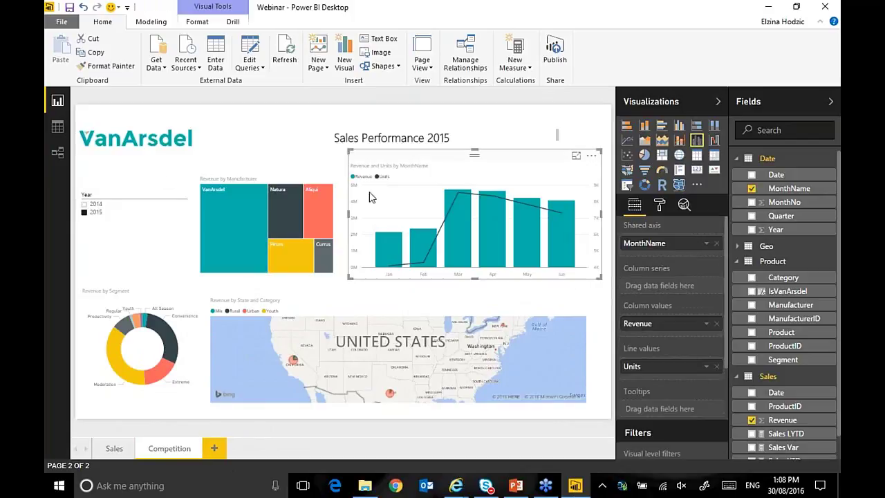
pyautogui.press('Delete')
pyautogui.click(289, 198)
pyautogui.press('Delete')
pyautogui.click(385, 131)
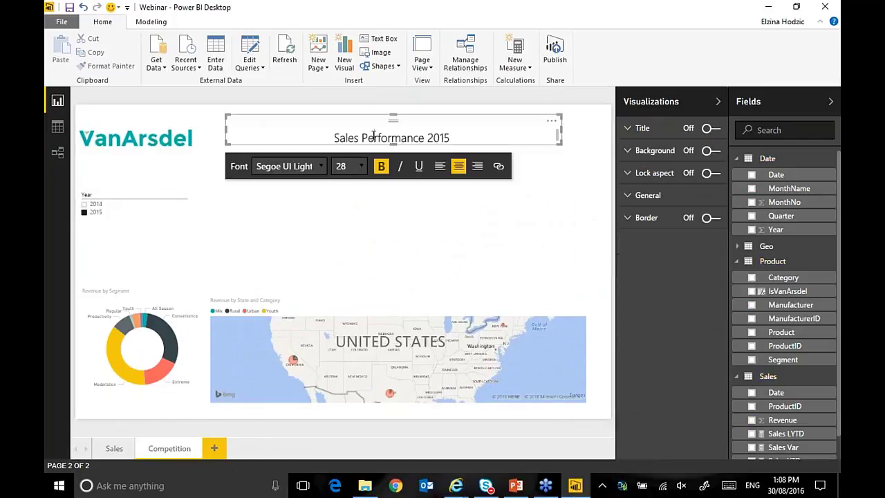
pyautogui.press('Delete')
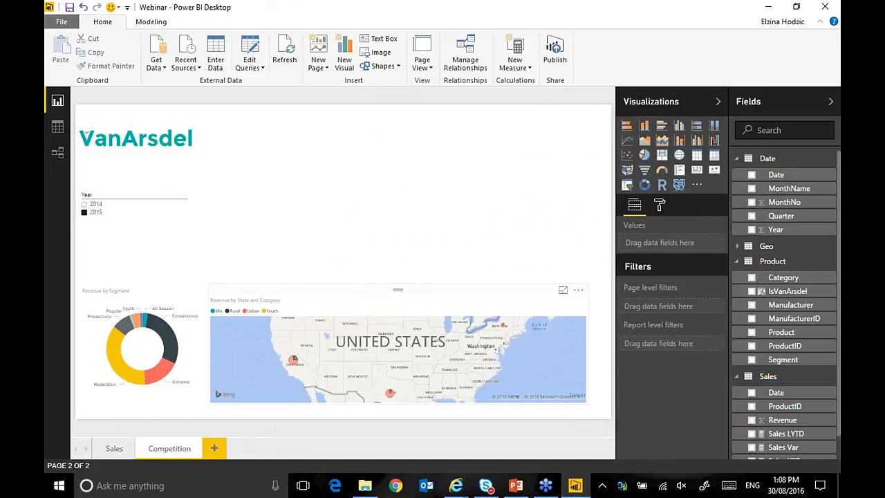
pyautogui.click(398, 346)
pyautogui.press('Delete')
# - Move the segment donut chart up beside the logo and Year slicer, and add an empty line chart next to it, widened toward the page edge
pyautogui.moveTo(122, 283); pyautogui.dragTo(263, 134)
pyautogui.click(375, 181)
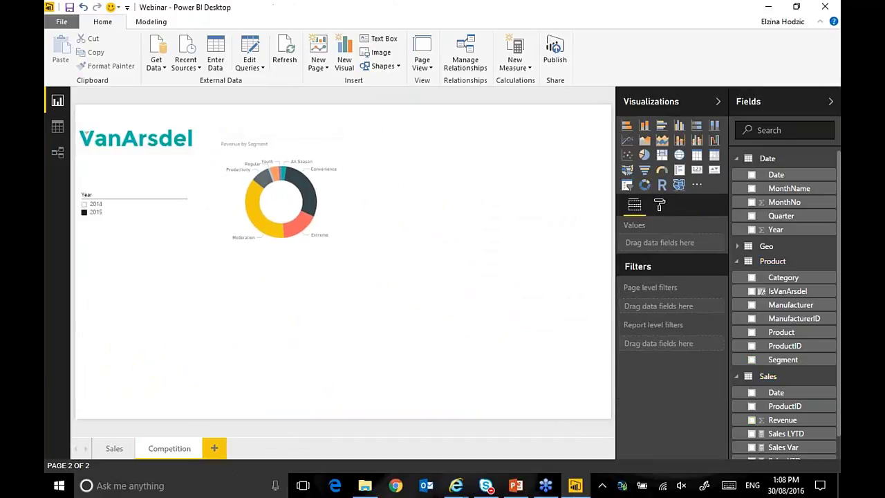
pyautogui.click(627, 140)
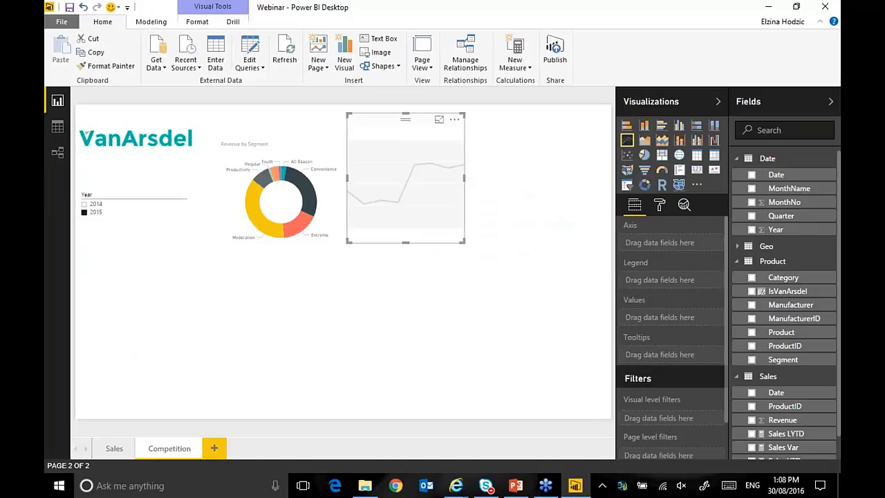
pyautogui.moveTo(468, 182); pyautogui.dragTo(533, 182)
pyautogui.click(565, 236)
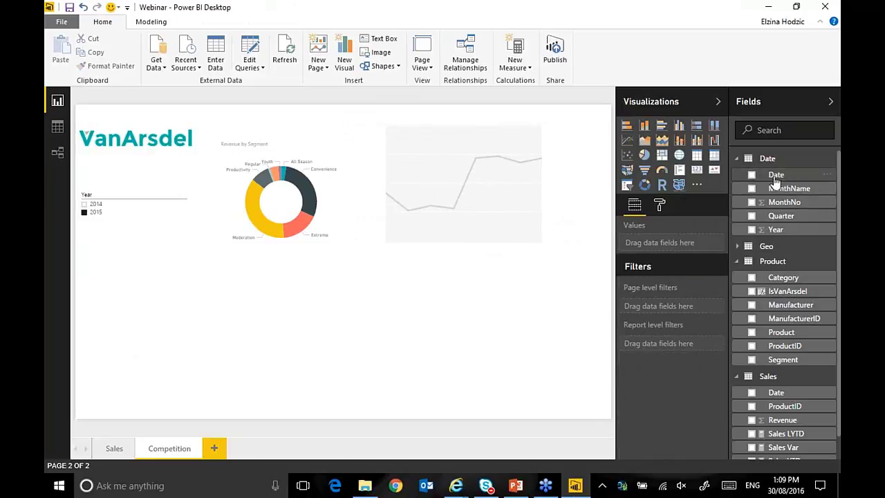
pyautogui.click(752, 188)
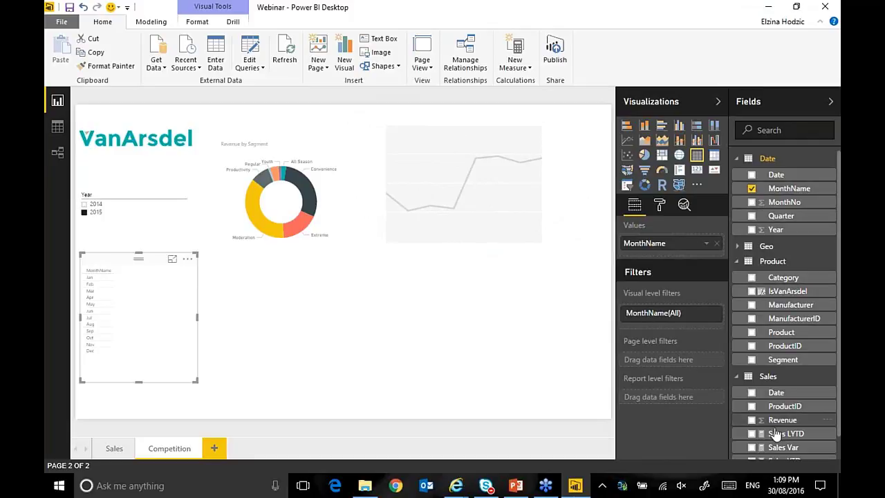
pyautogui.moveTo(839, 384); pyautogui.dragTo(839, 387)
pyautogui.scroll(-1, 788, 387)
pyautogui.click(751, 436)
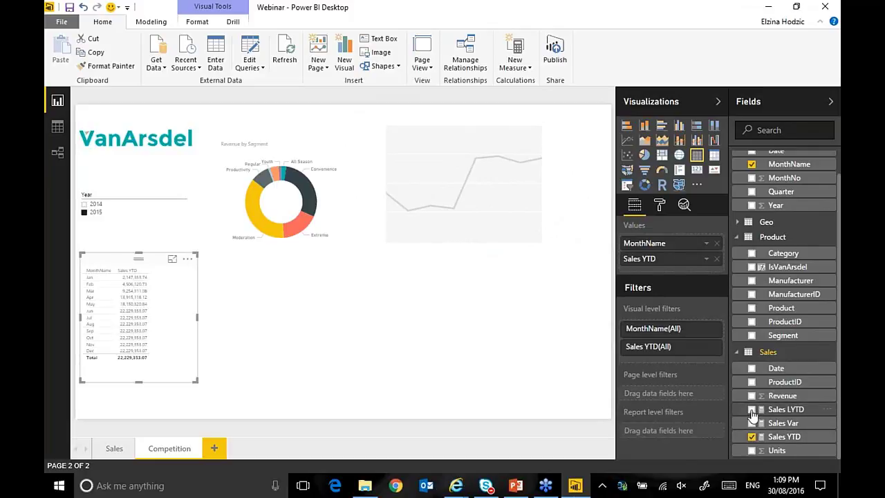
pyautogui.click(751, 409)
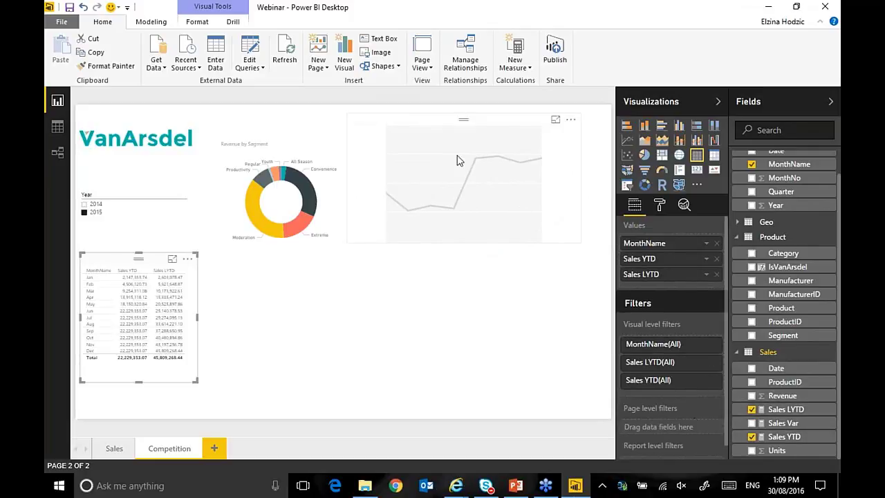
pyautogui.click(172, 258)
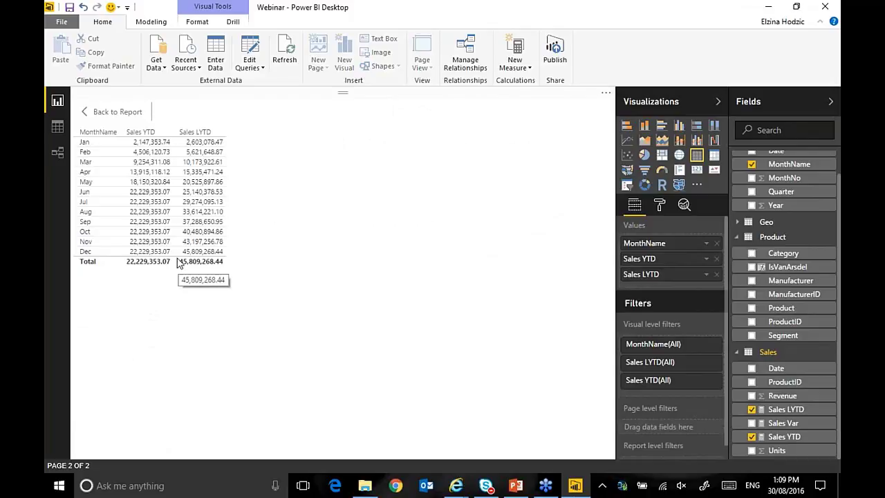
pyautogui.click(114, 113)
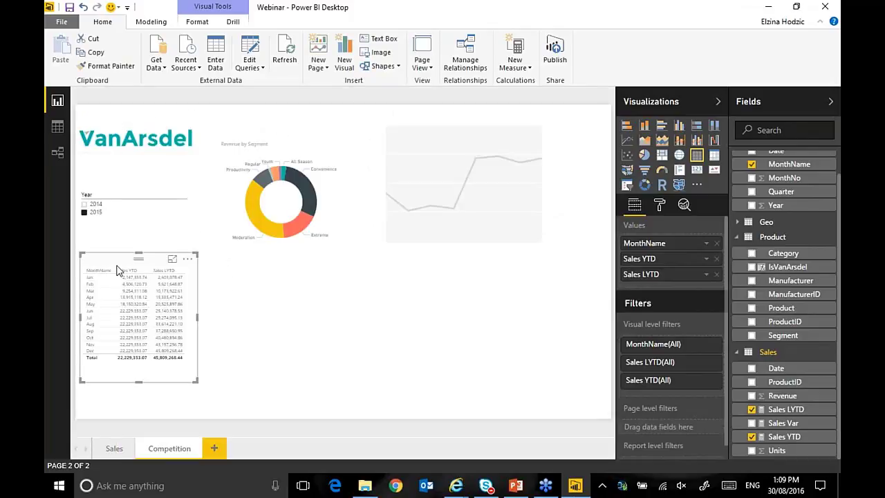
pyautogui.press('Delete')
# - Plot Sales LYTD and Sales YTD by MonthName in the line chart, and shift the chart slightly away from the donut chart
pyautogui.click(409, 177)
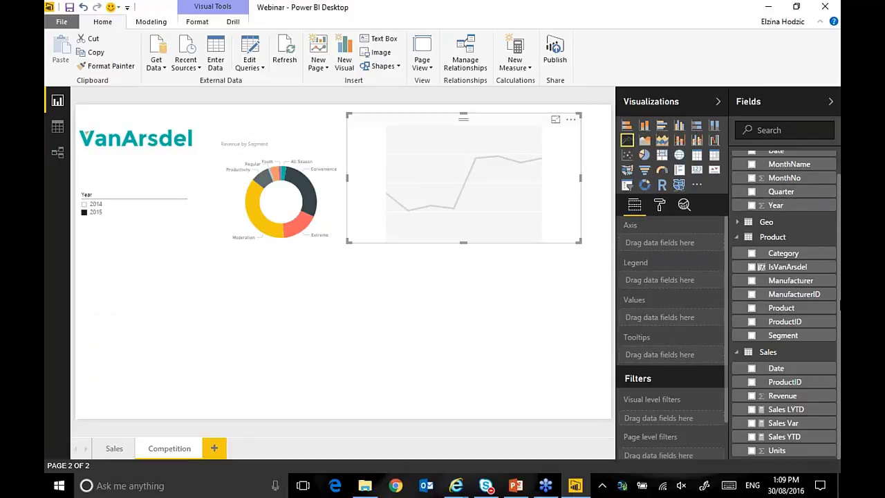
pyautogui.scroll(1, 838, 307)
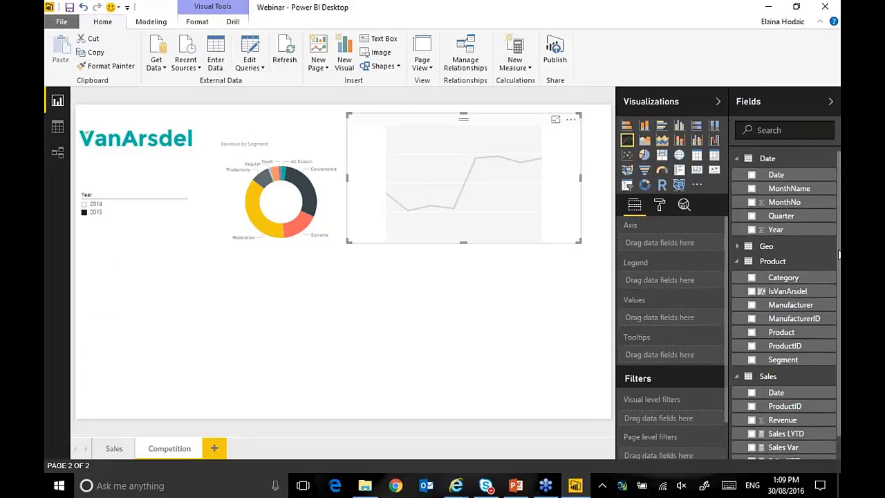
pyautogui.click(753, 189)
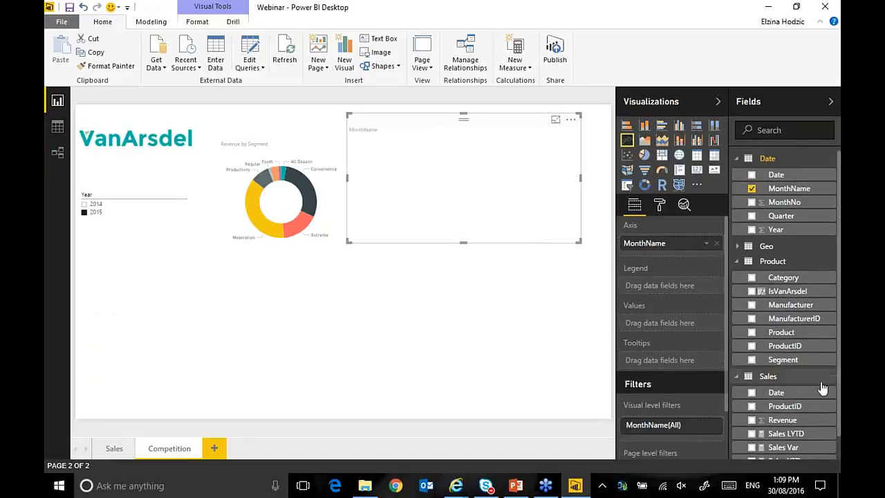
pyautogui.click(752, 433)
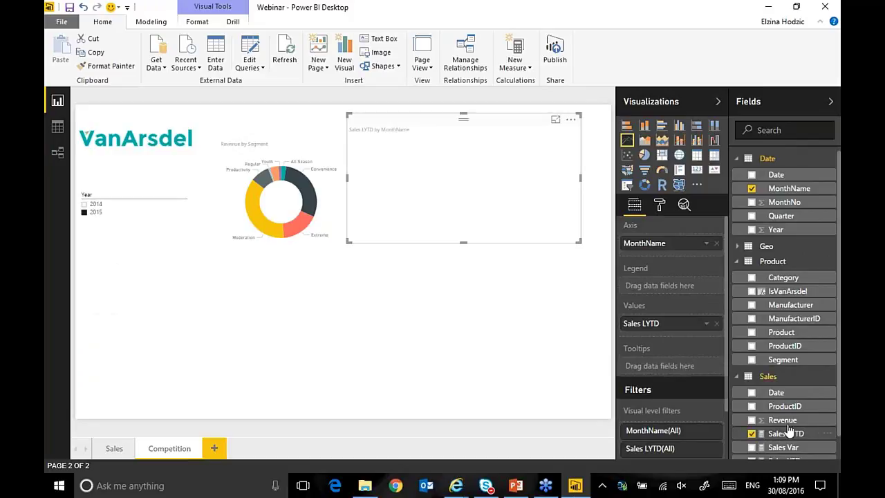
pyautogui.scroll(-1, 760, 429)
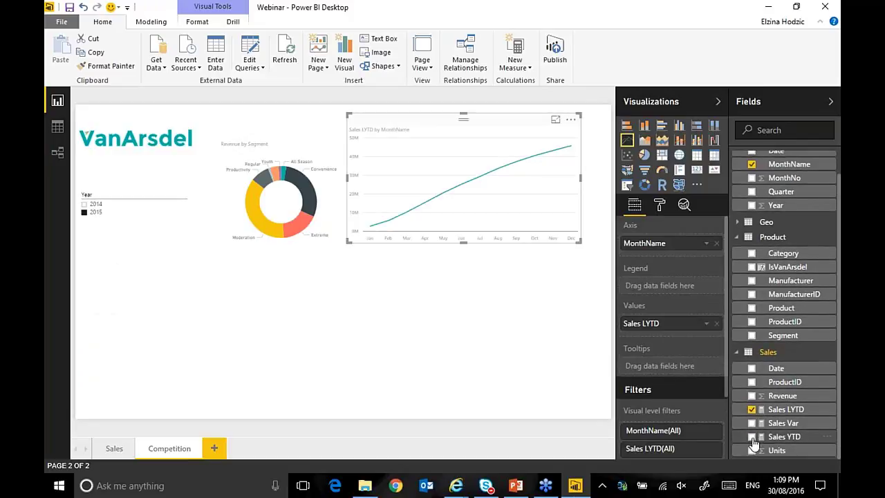
pyautogui.click(752, 437)
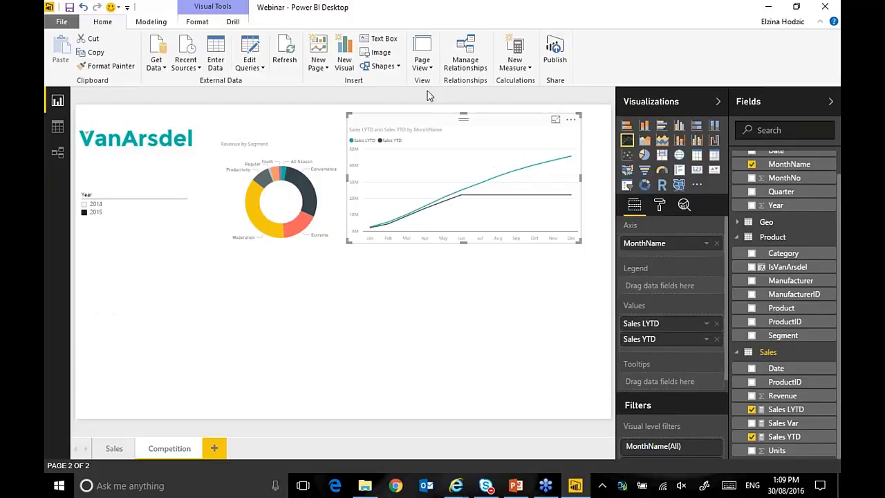
pyautogui.moveTo(426, 122); pyautogui.dragTo(435, 128)
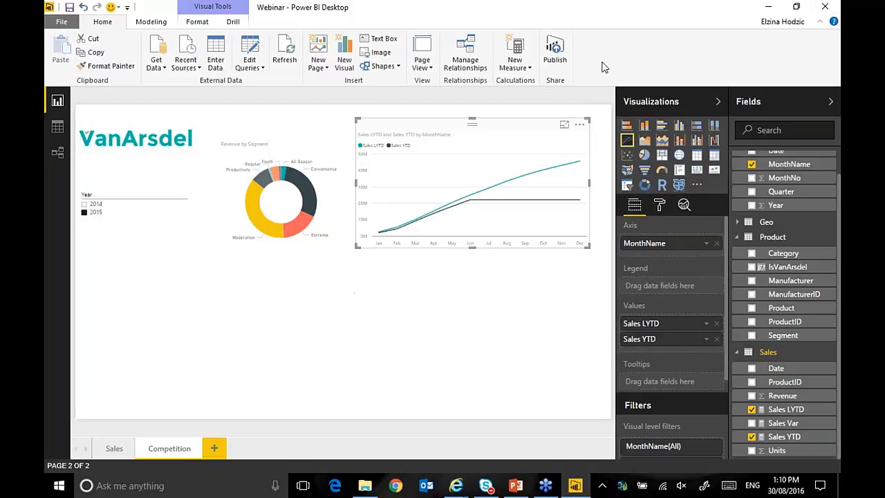
# - Publish the report to the Webinar workspace and dismiss the publishing dialog
pyautogui.click(556, 55)
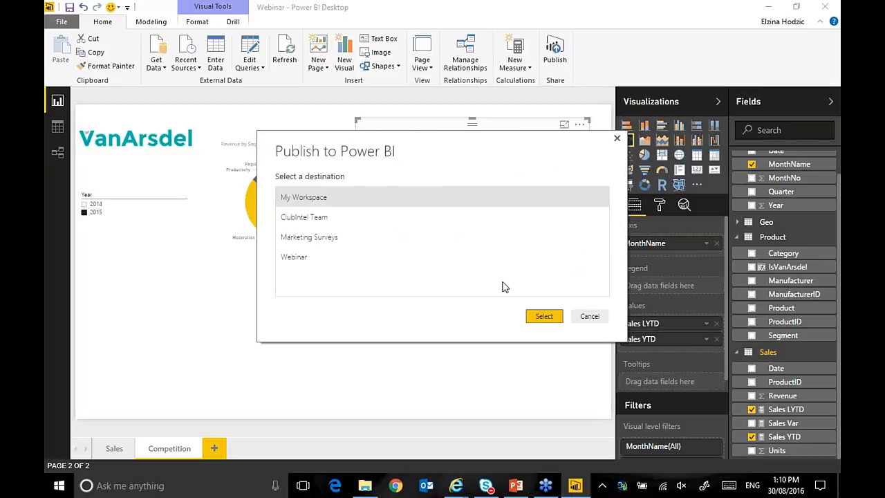
pyautogui.click(307, 259)
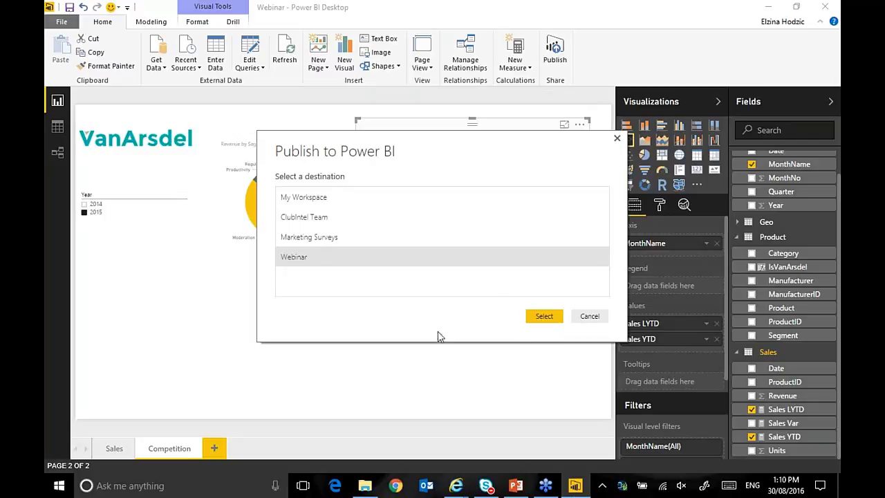
pyautogui.click(546, 319)
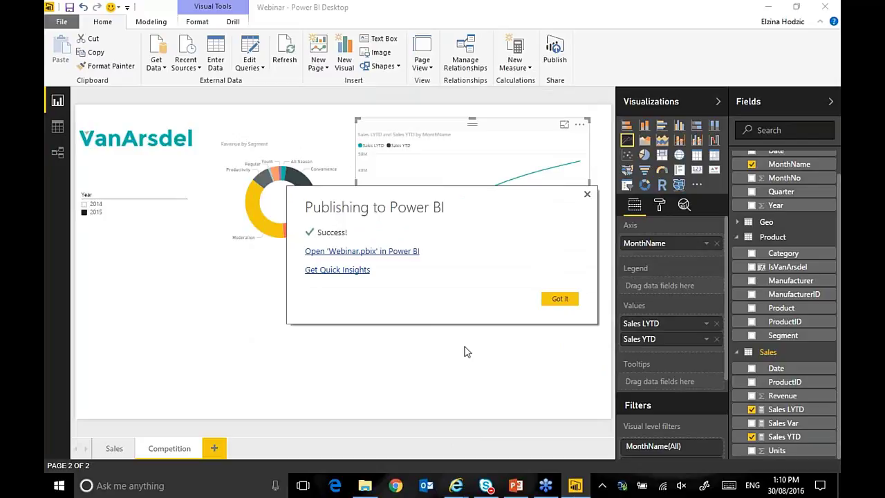
pyautogui.click(573, 300)
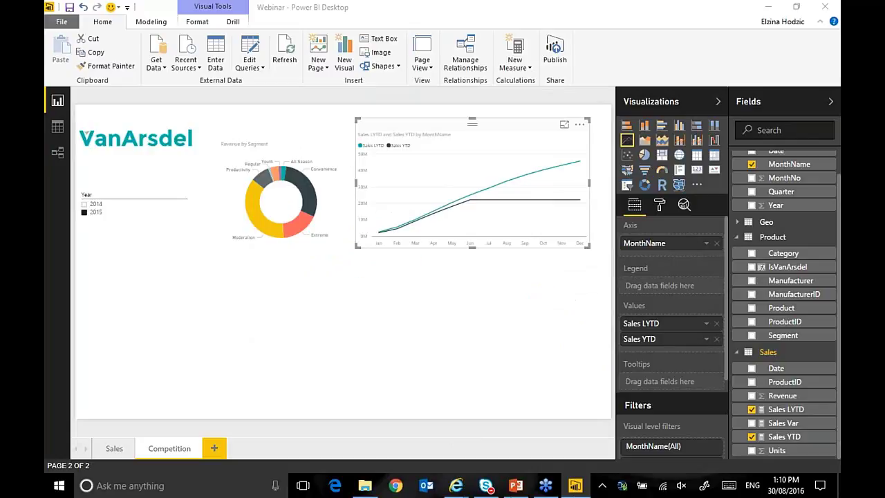
# - Switch to the Power BI service in the browser and open the Webinar group workspace
pyautogui.moveTo(456, 486)
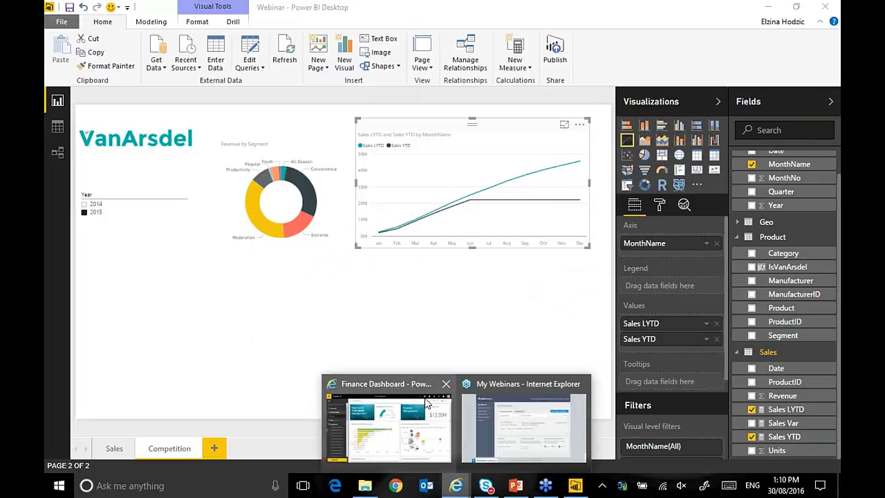
pyautogui.click(443, 424)
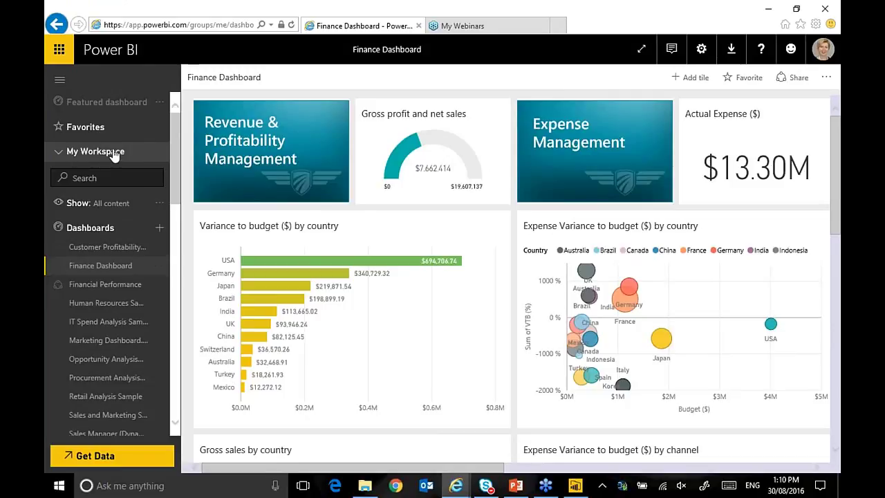
pyautogui.moveTo(175, 168)
pyautogui.mouseDown()
pyautogui.moveTo(183, 374)
pyautogui.moveTo(186, 181)
pyautogui.mouseUp()
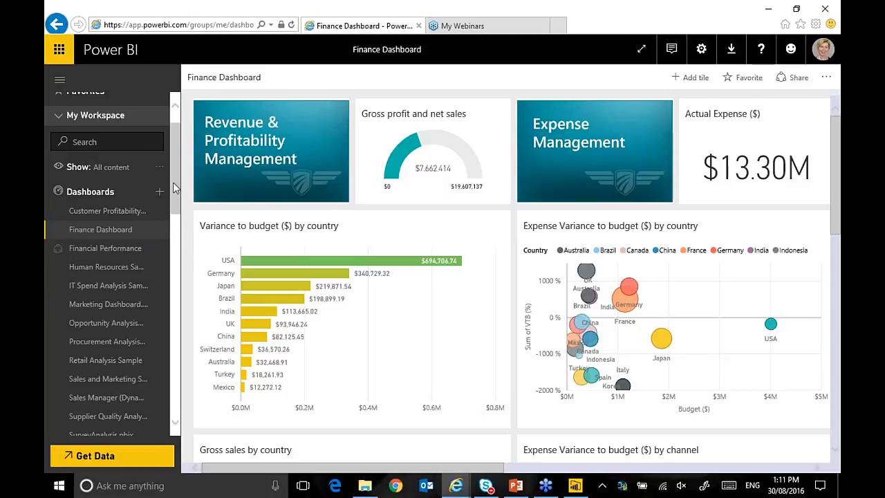
pyautogui.scroll(1, 166, 173)
pyautogui.click(79, 152)
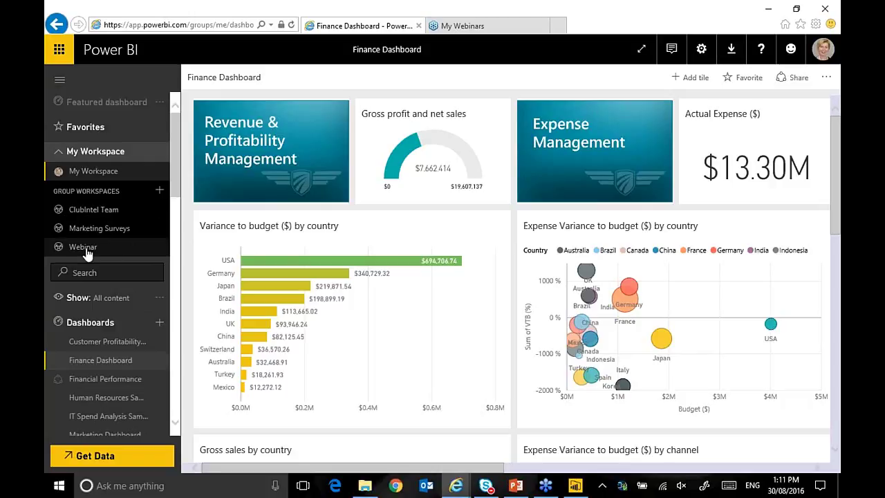
pyautogui.click(84, 248)
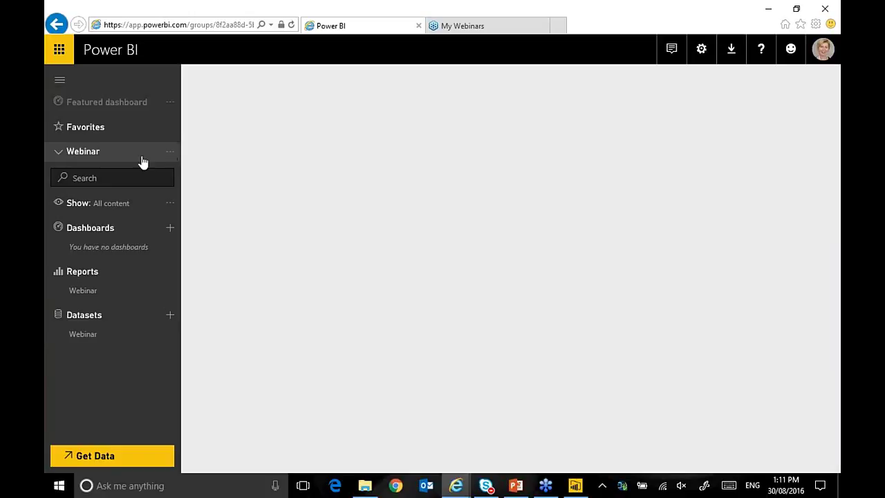
# - Start adding a colleague to the Webinar group, check the member permission options, and cancel the group edit
pyautogui.click(171, 152)
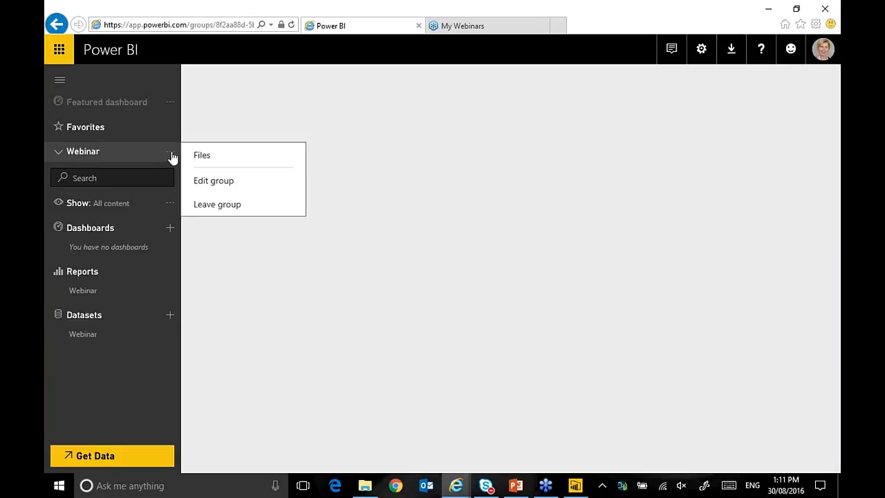
pyautogui.click(229, 184)
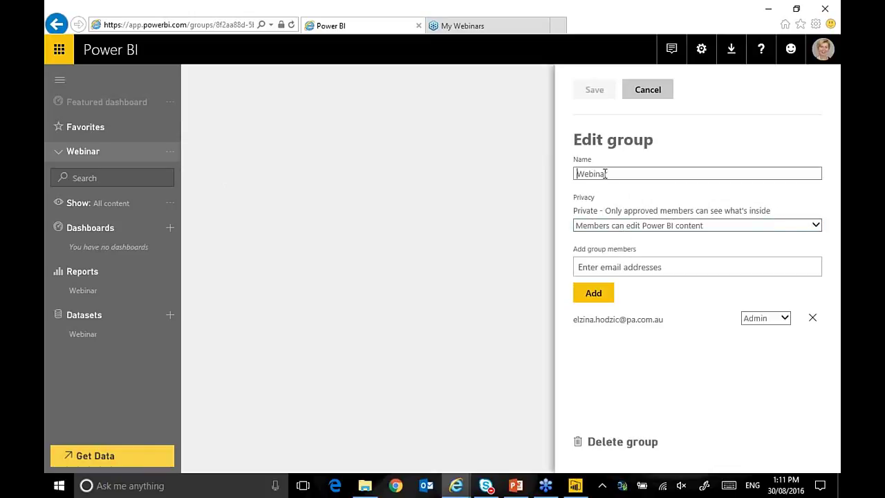
pyautogui.click(626, 263)
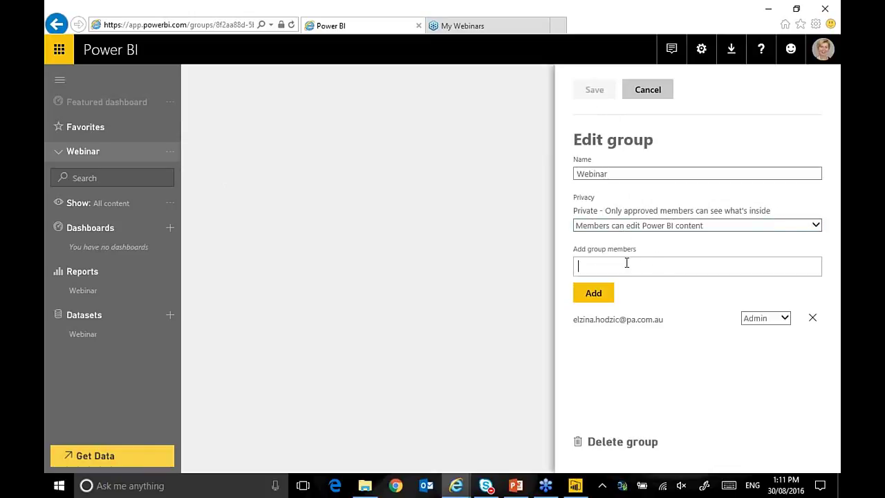
pyautogui.write('Mich')
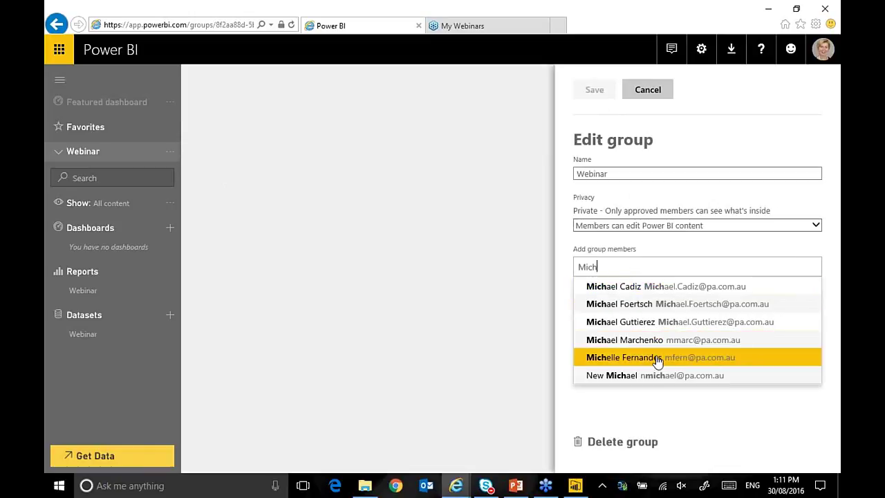
pyautogui.click(641, 305)
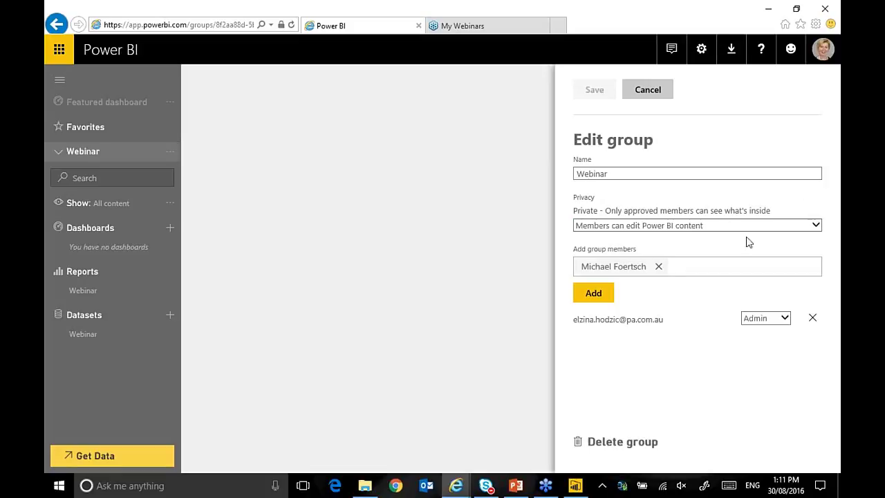
pyautogui.click(817, 228)
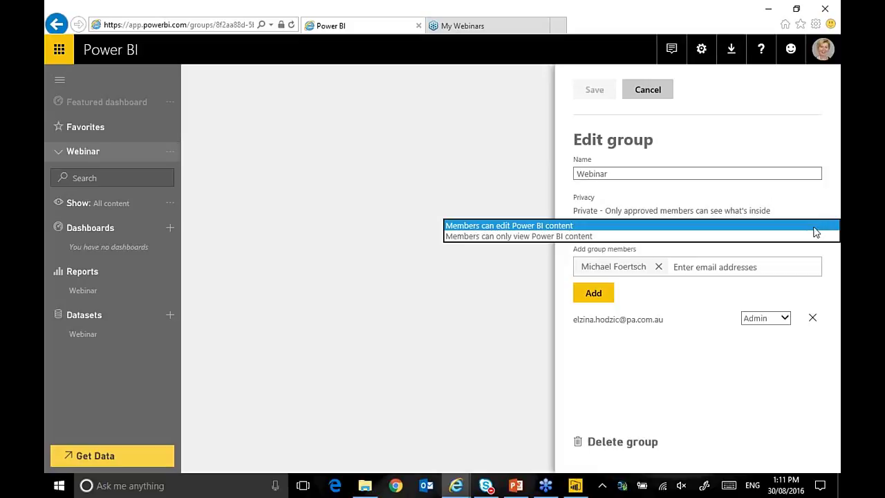
pyautogui.click(807, 227)
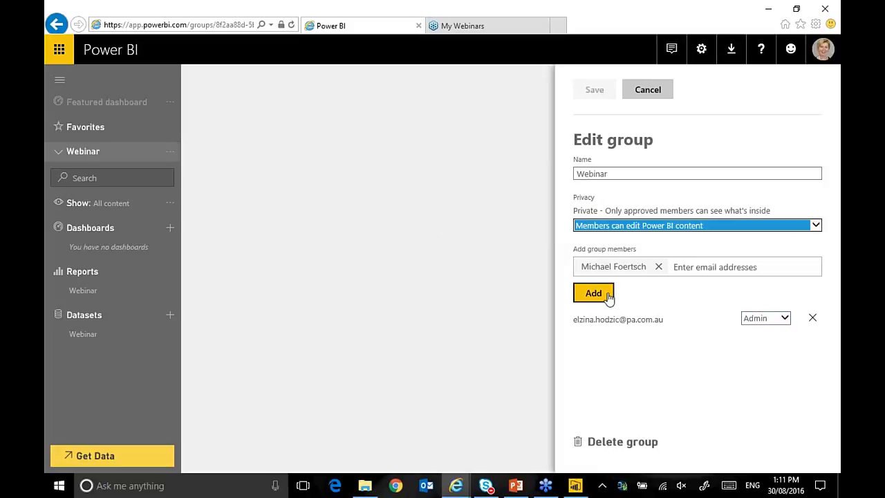
pyautogui.click(643, 91)
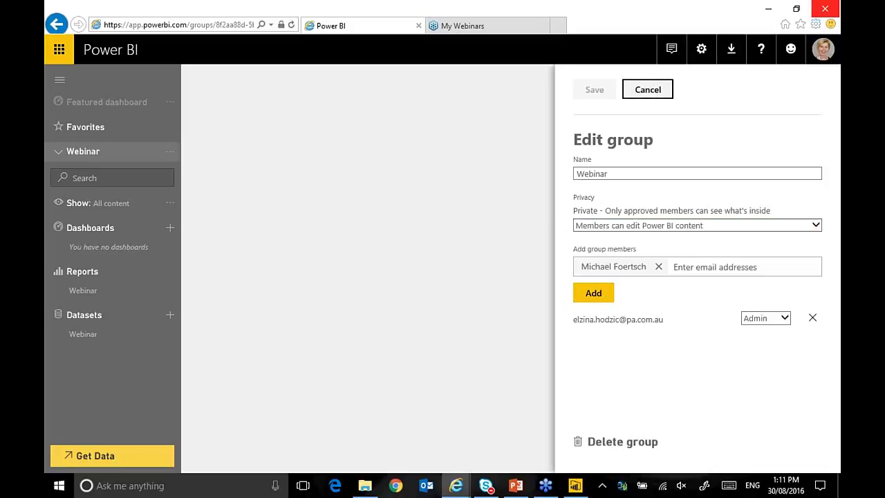
pyautogui.click(583, 286)
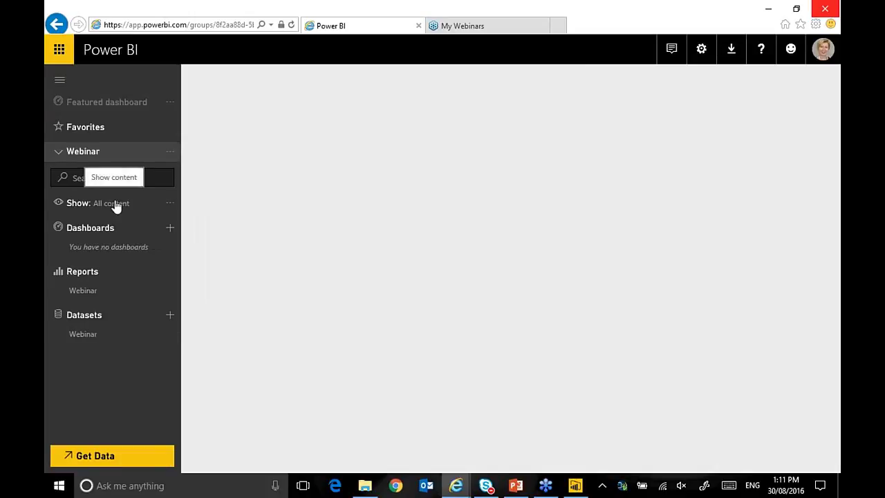
# - Examine the published Webinar report's pages and the fields of the Webinar dataset, including its Date table
pyautogui.click(84, 337)
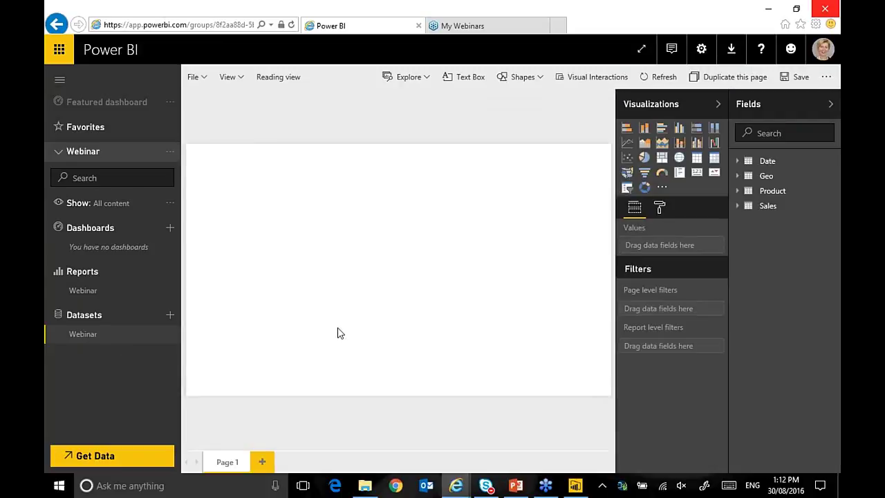
pyautogui.click(86, 293)
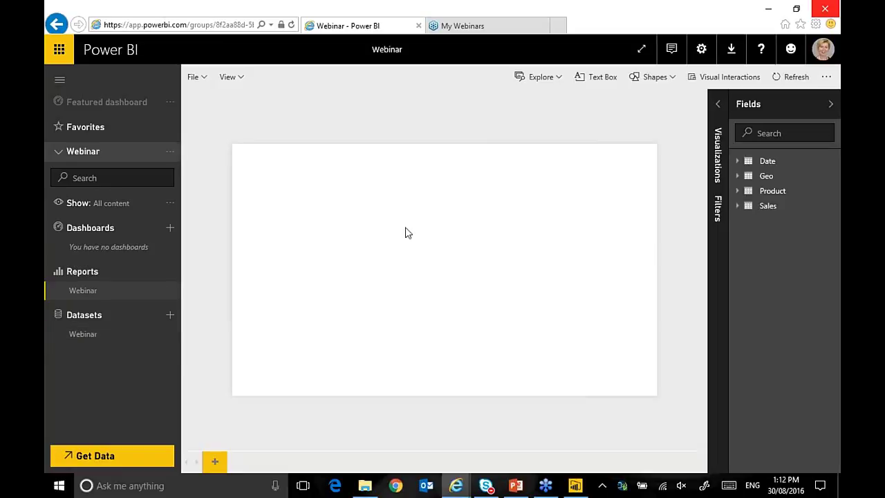
pyautogui.click(225, 462)
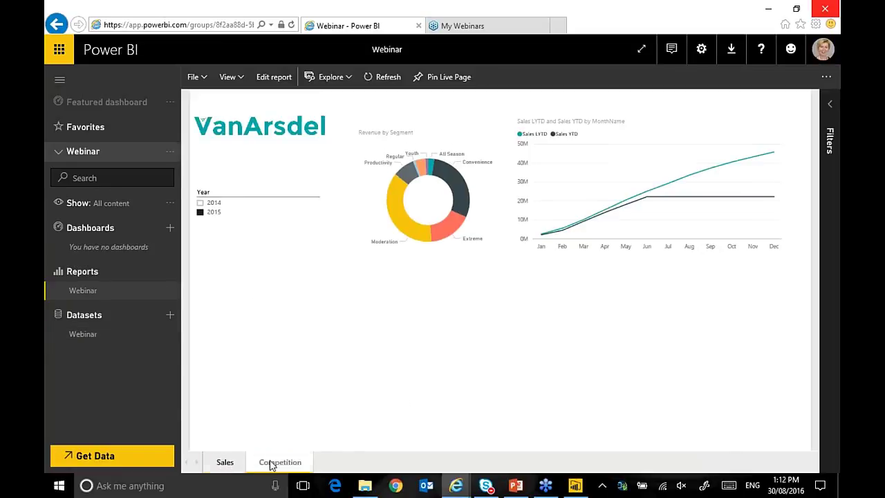
pyautogui.click(84, 336)
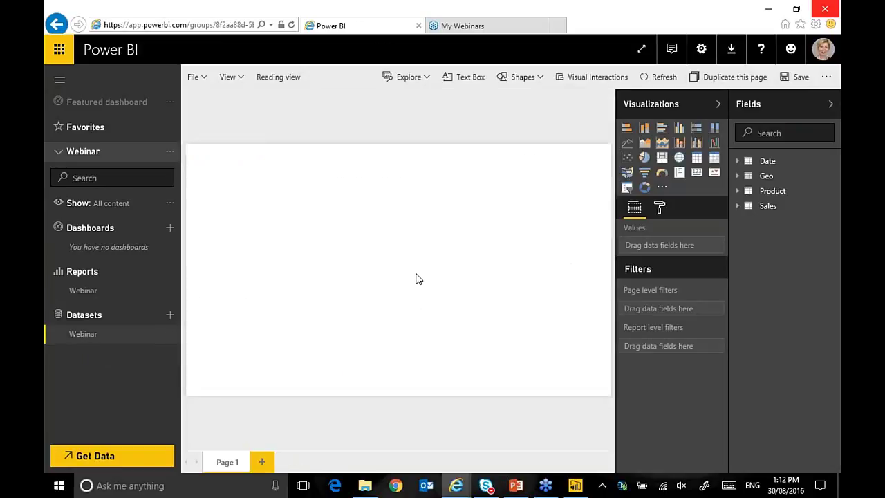
pyautogui.moveTo(172, 343)
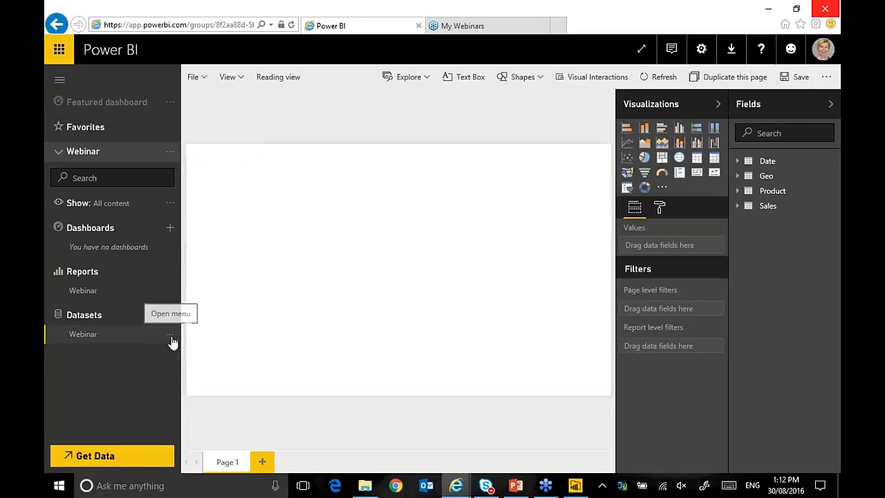
pyautogui.click(743, 163)
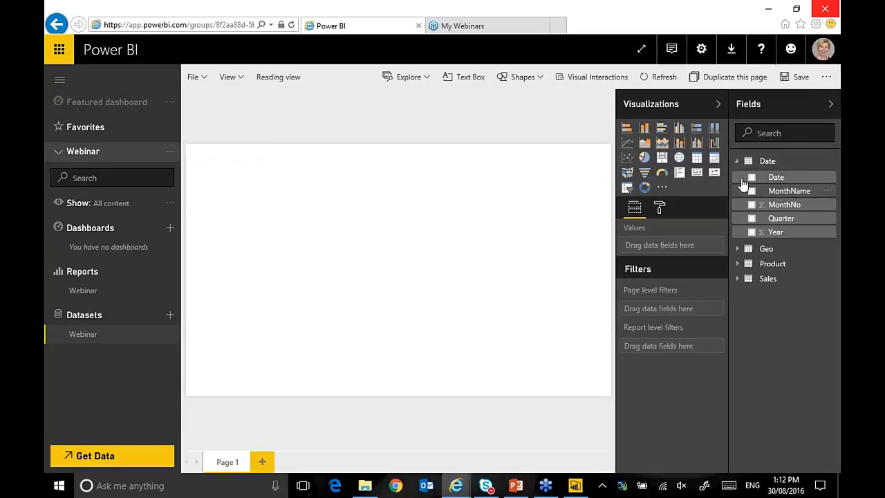
pyautogui.click(739, 164)
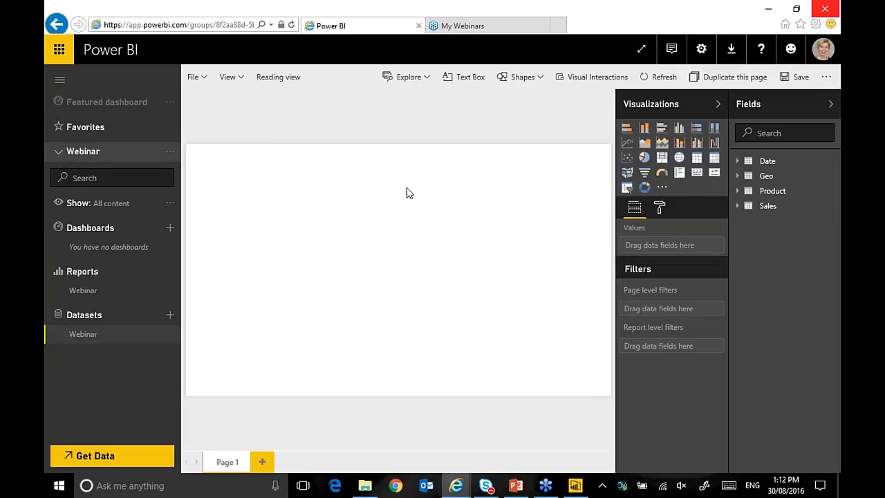
# - Try the Webinar dataset's scheduled refresh by switching it on and off, and discard the changes
pyautogui.click(171, 337)
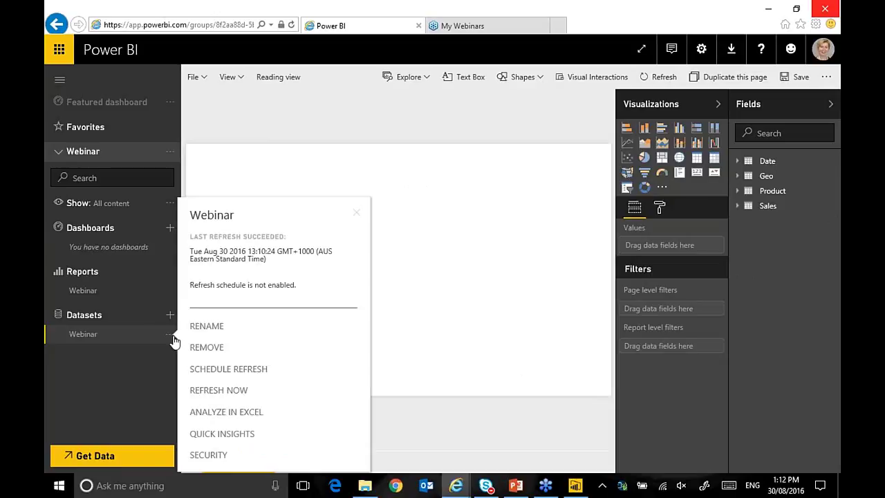
pyautogui.click(234, 370)
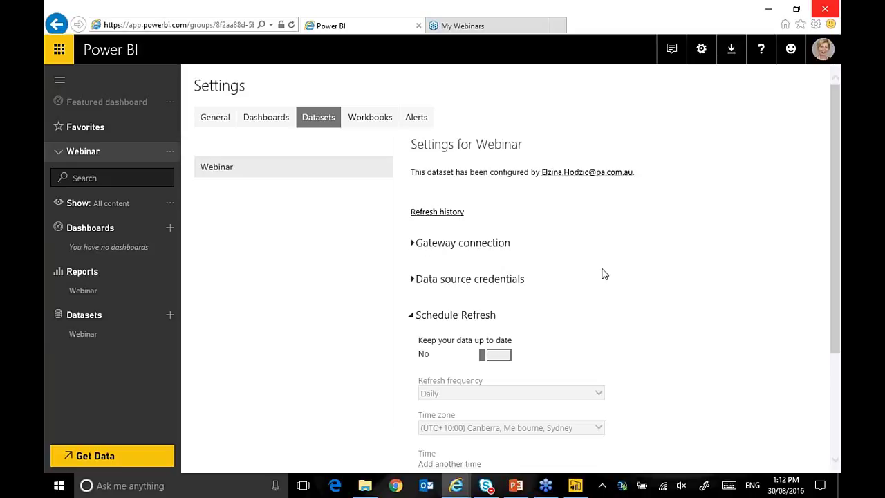
pyautogui.scroll(-3, 600, 277)
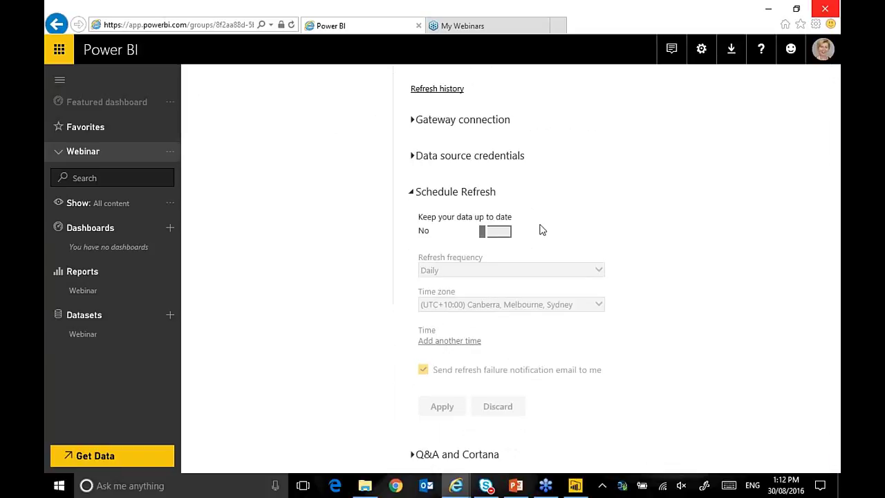
pyautogui.click(504, 235)
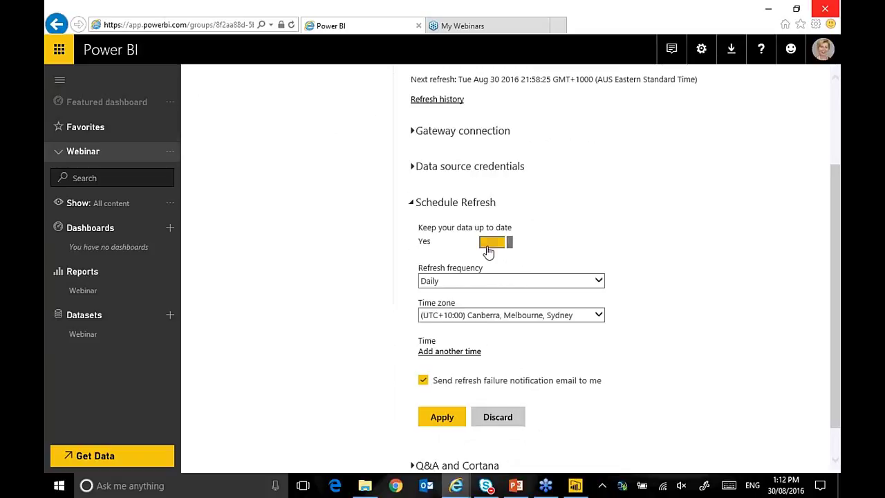
pyautogui.click(485, 242)
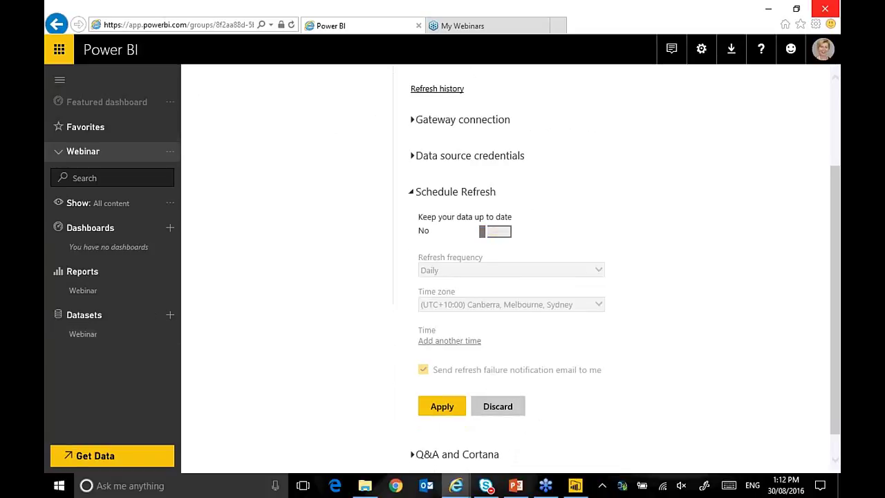
pyautogui.click(492, 407)
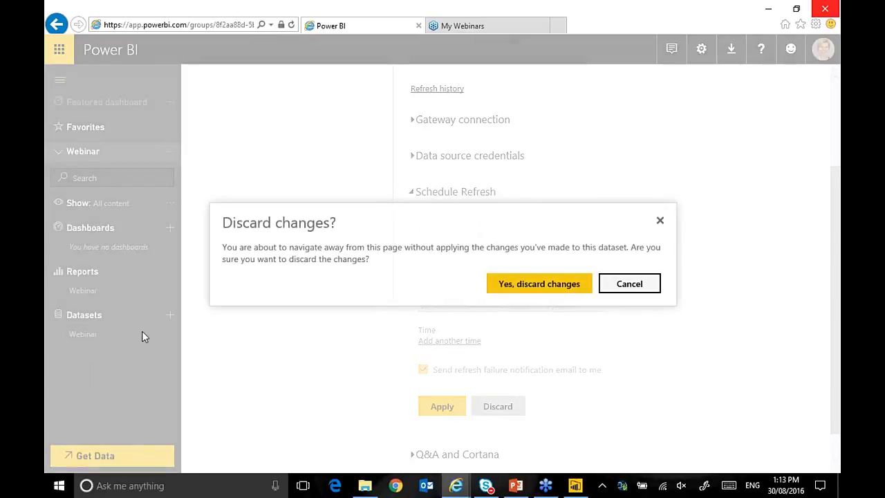
pyautogui.click(557, 288)
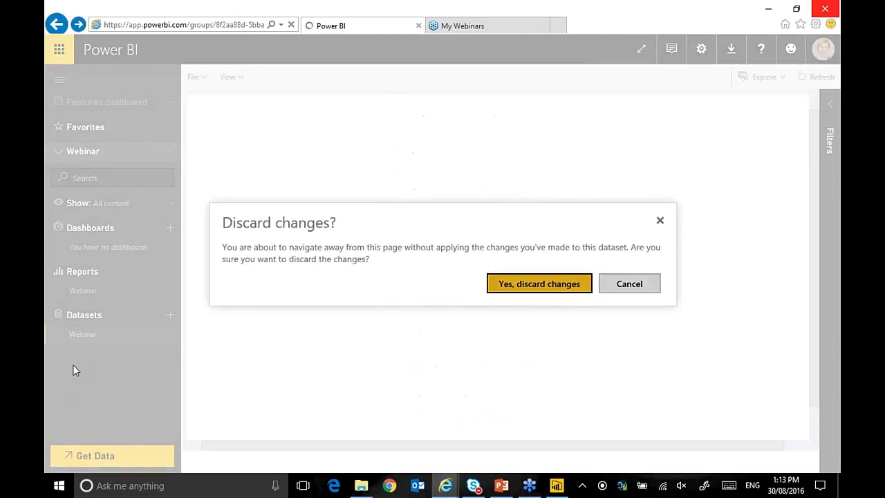
# - Run Quick Insights on the Webinar dataset and open the generated insights
pyautogui.click(170, 337)
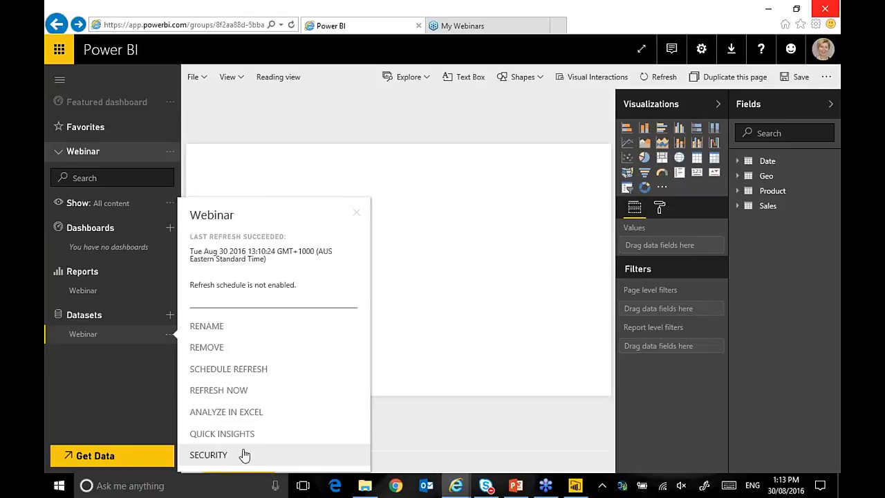
pyautogui.click(265, 436)
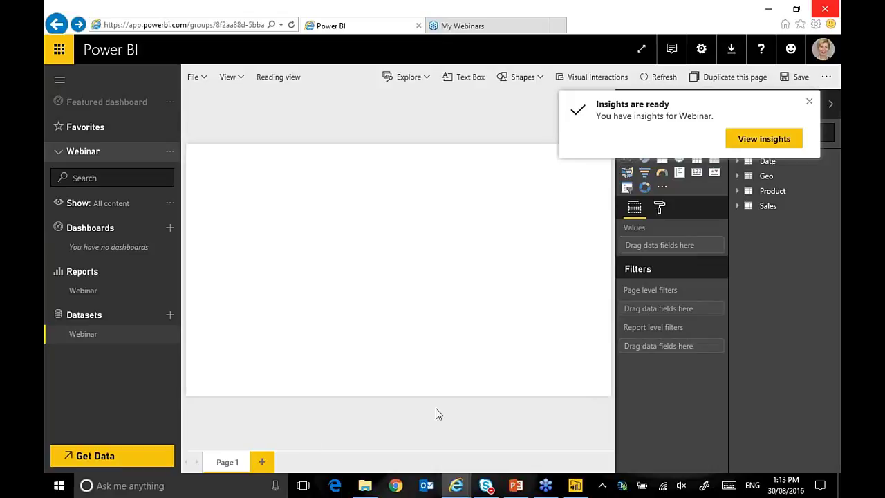
pyautogui.click(761, 140)
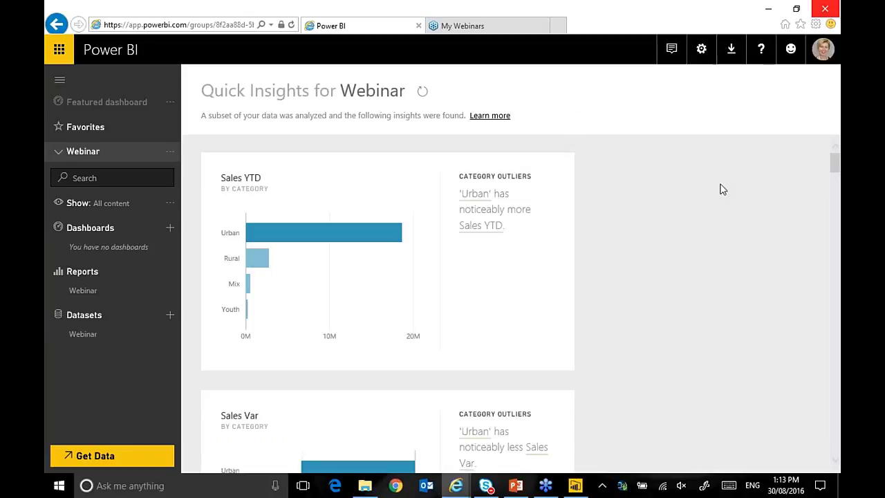
# - Pin the Sales YTD by category insight to a new dashboard named Webinar
pyautogui.scroll(-1, 681, 219)
pyautogui.scroll(1, 681, 218)
pyautogui.click(545, 165)
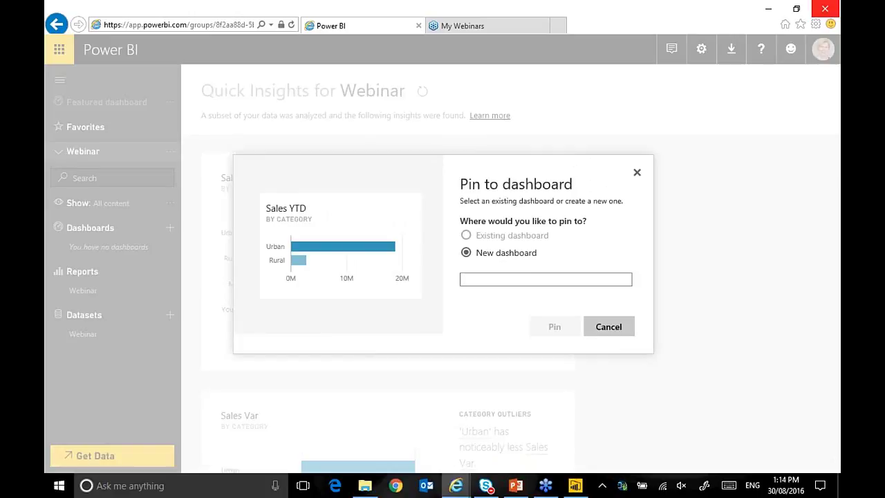
pyautogui.write('Webinar')
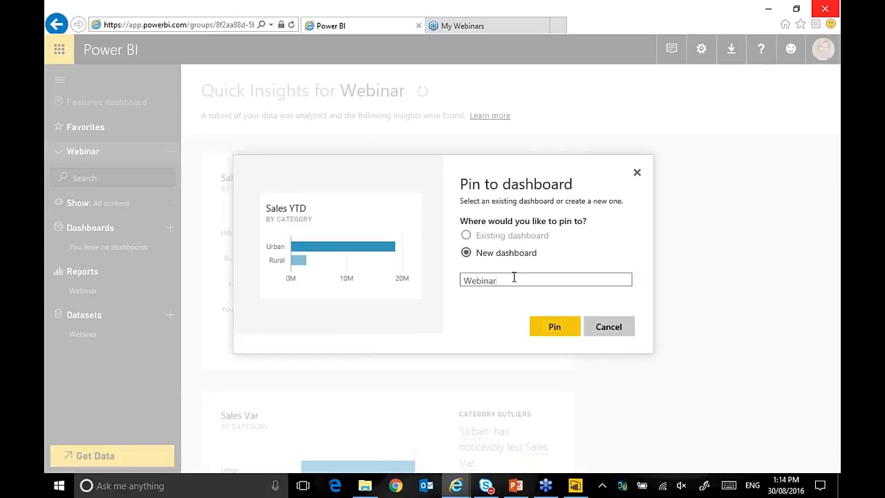
pyautogui.click(557, 330)
pyautogui.scroll(-6, 525, 338)
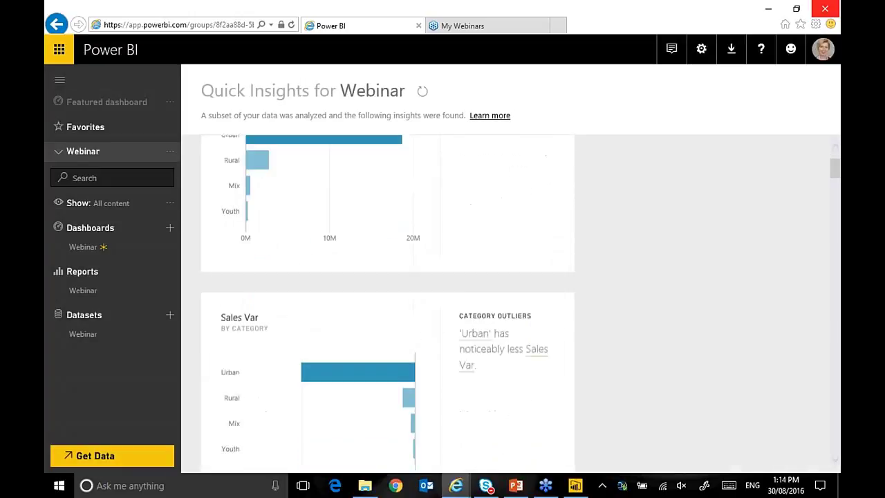
pyautogui.scroll(-4, 466, 331)
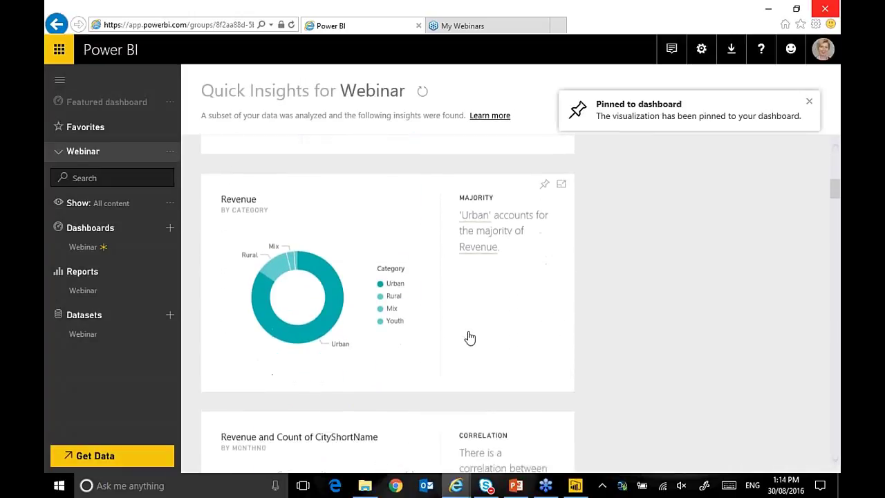
# - Pin the Revenue and Count of CityShortName by MonthNo insight to the existing Webinar dashboard and open that dashboard
pyautogui.scroll(-1, 445, 286)
pyautogui.scroll(1, 429, 256)
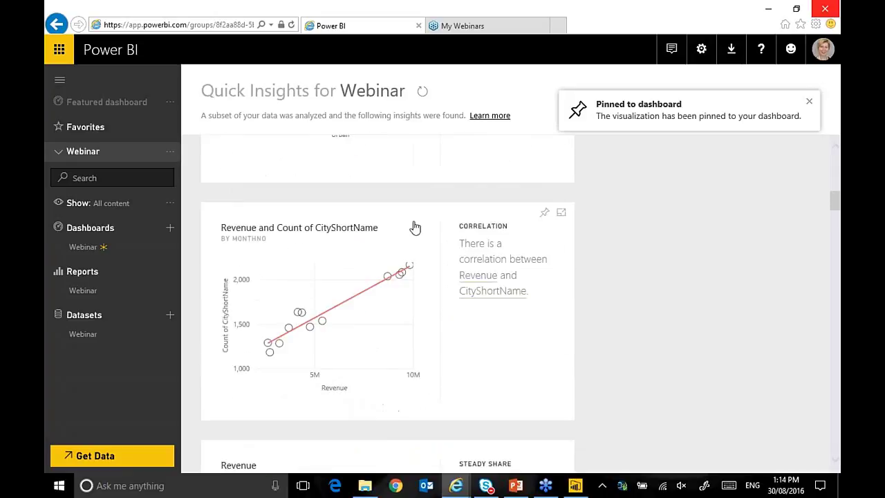
pyautogui.click(545, 213)
pyautogui.click(554, 329)
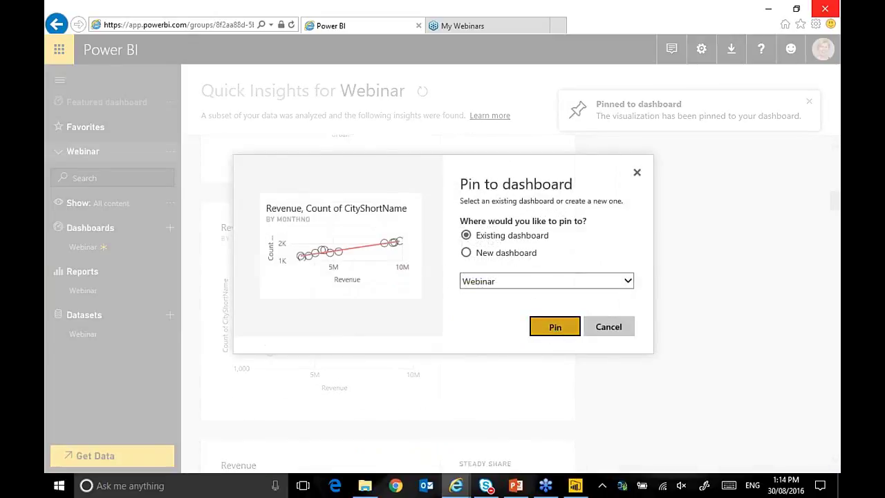
pyautogui.scroll(-3, 514, 312)
pyautogui.scroll(-6, 513, 312)
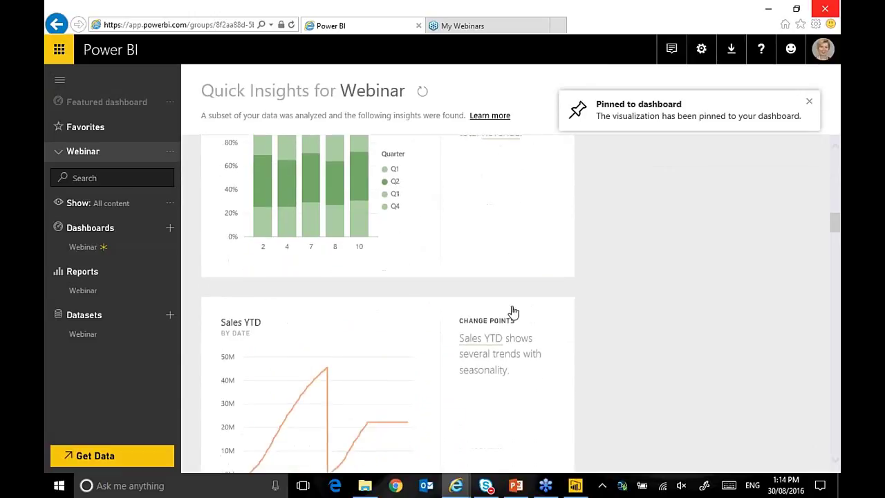
pyautogui.scroll(5, 387, 304)
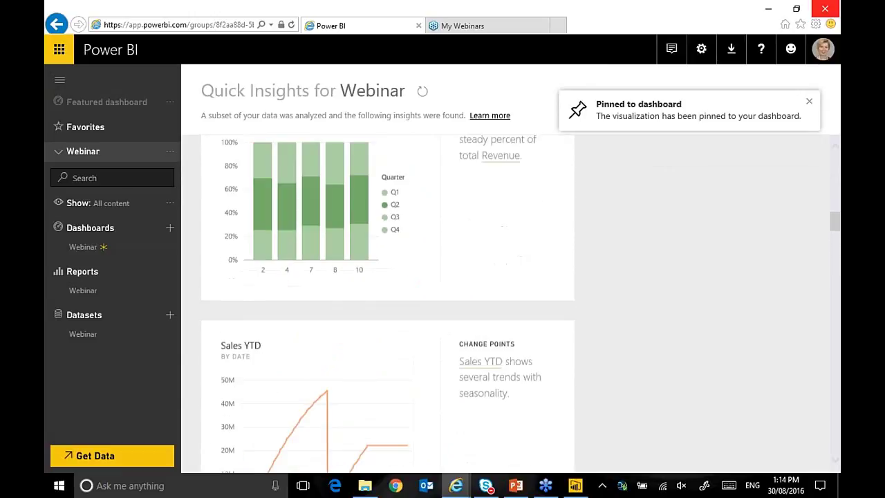
pyautogui.click(84, 246)
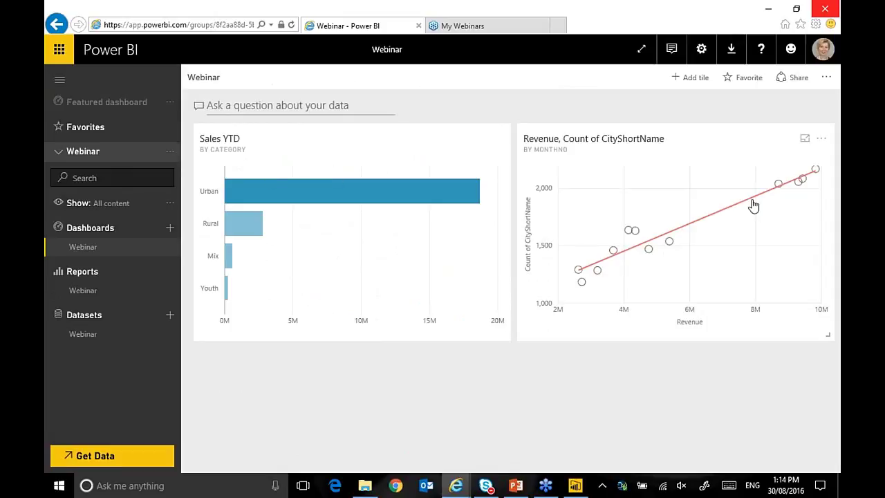
# - Pin the VanArsdel logo, the Revenue and Units by MonthName chart and the Revenue by Segment donut from the report's Sales page to the Webinar dashboard
pyautogui.click(89, 290)
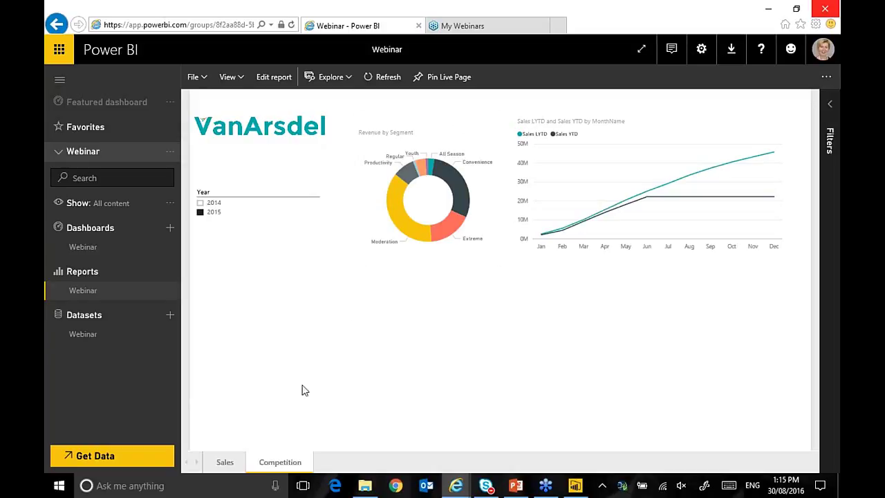
pyautogui.click(225, 461)
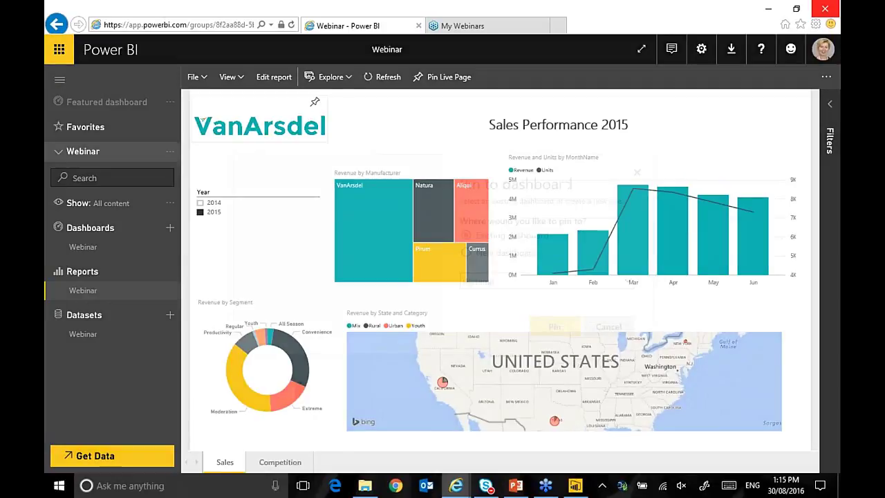
pyautogui.click(314, 102)
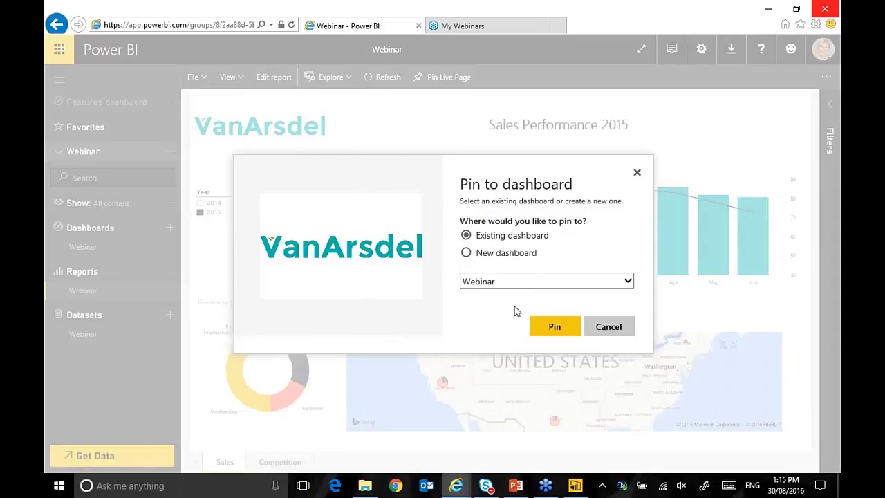
pyautogui.click(549, 330)
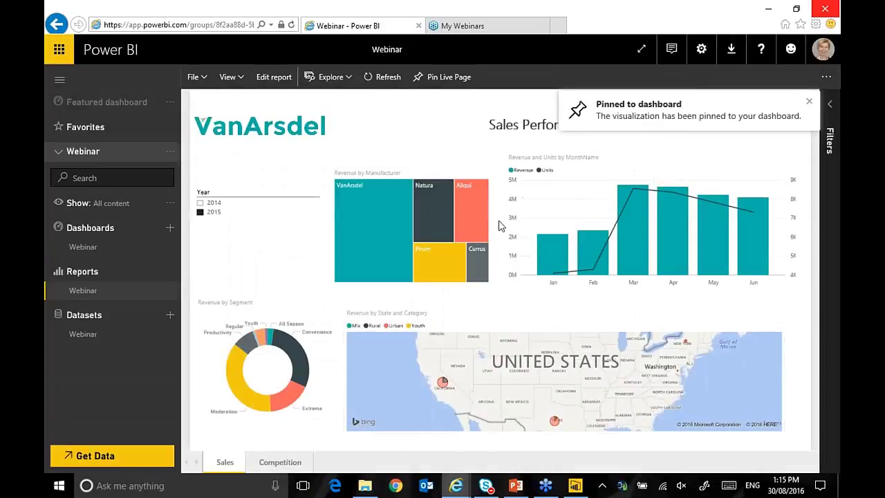
pyautogui.click(758, 147)
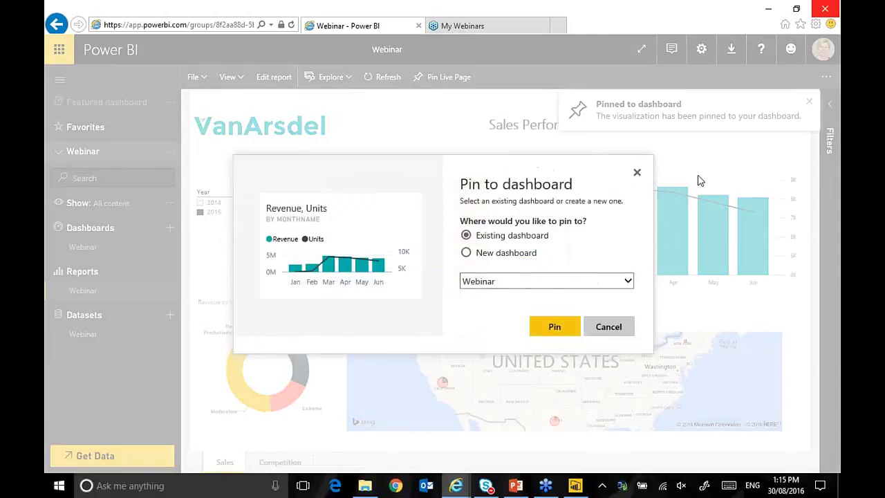
pyautogui.click(556, 329)
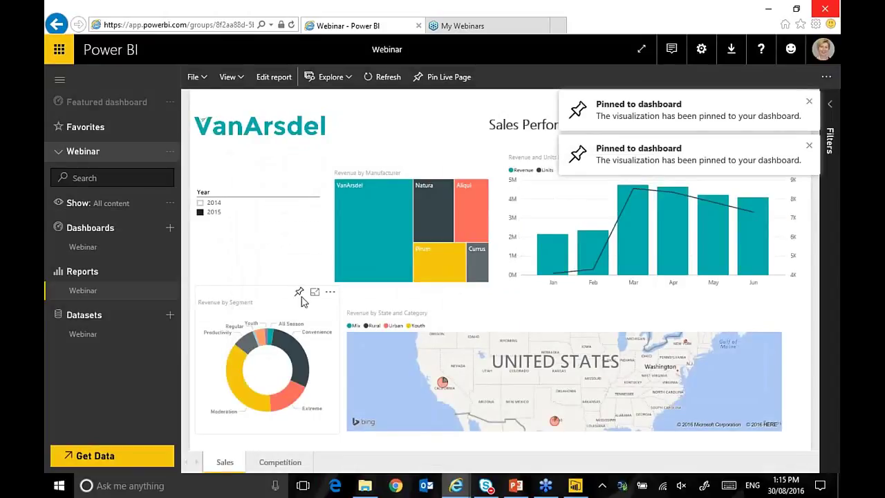
pyautogui.click(298, 292)
pyautogui.click(562, 331)
# - Arrange the Webinar dashboard with a shorter VanArsdel logo above Sales YTD and Revenue, Units above the scatter chart, and check the logo's report link
pyautogui.click(89, 247)
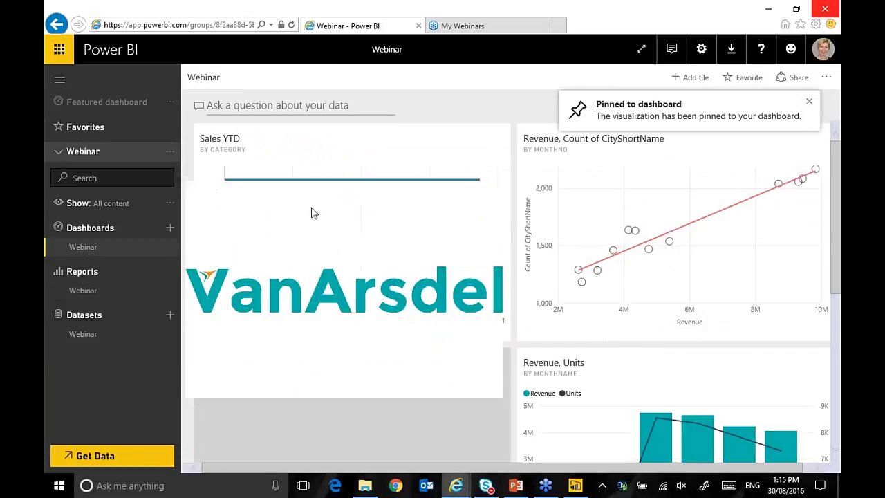
pyautogui.moveTo(505, 336); pyautogui.dragTo(436, 203)
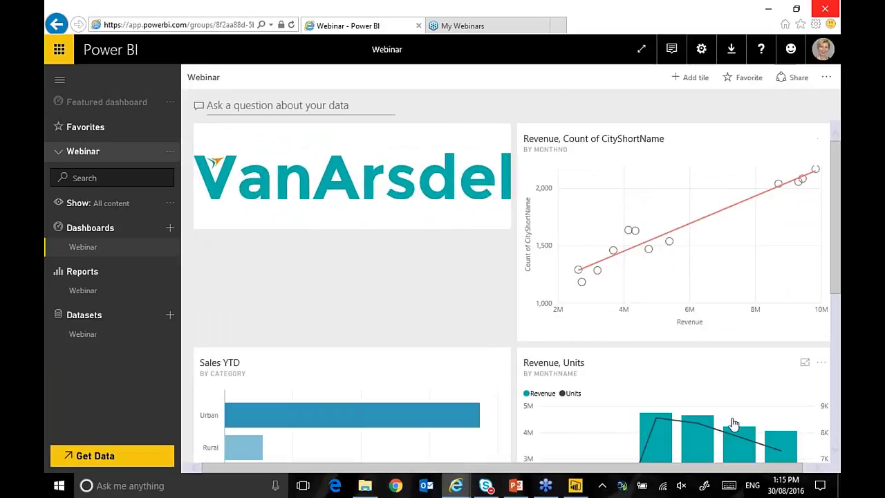
pyautogui.moveTo(716, 420); pyautogui.dragTo(694, 308)
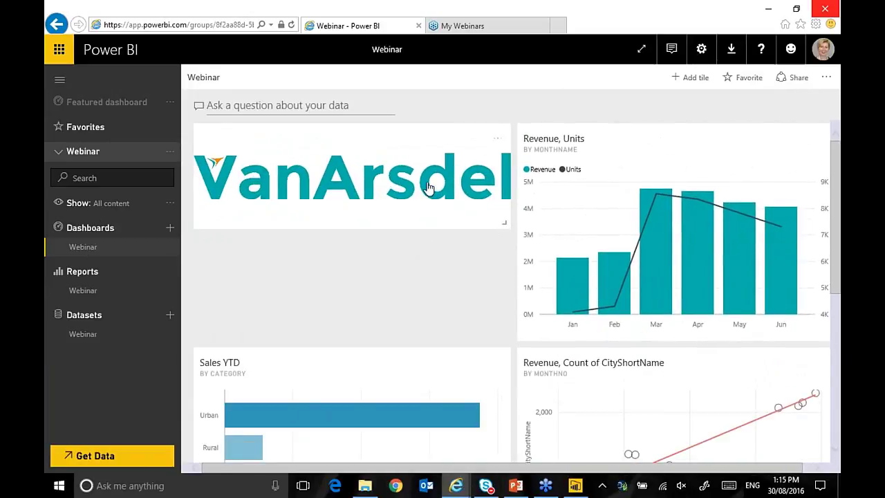
pyautogui.click(430, 189)
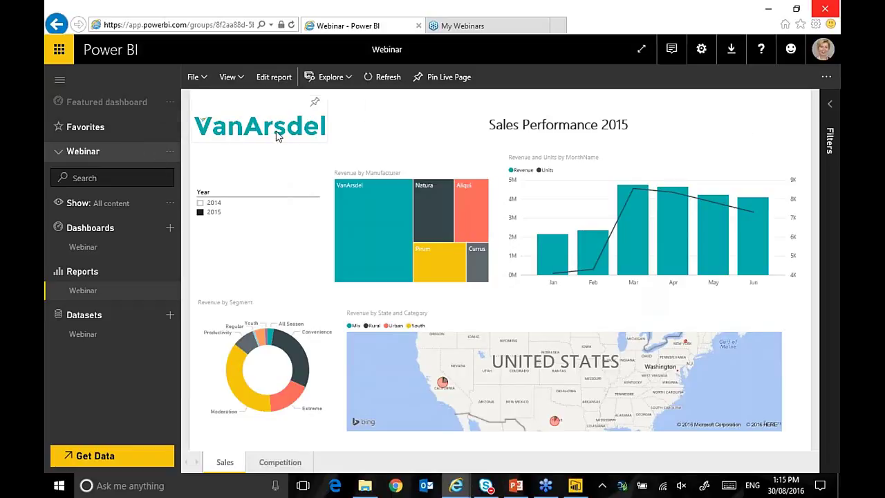
pyautogui.click(94, 250)
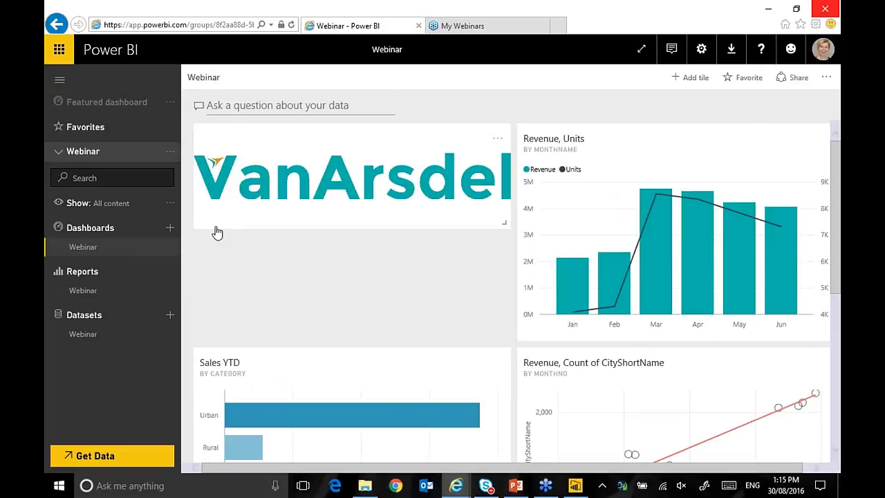
# - Ask the dashboard's Q&A for "VanArsdel revenue for 2015" and pin the resulting visual to the Webinar dashboard
pyautogui.click(263, 106)
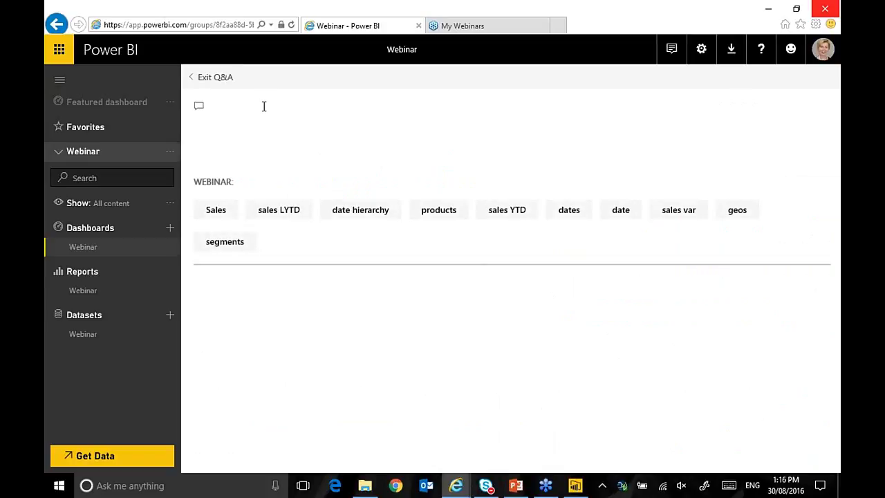
pyautogui.write('VanAR')
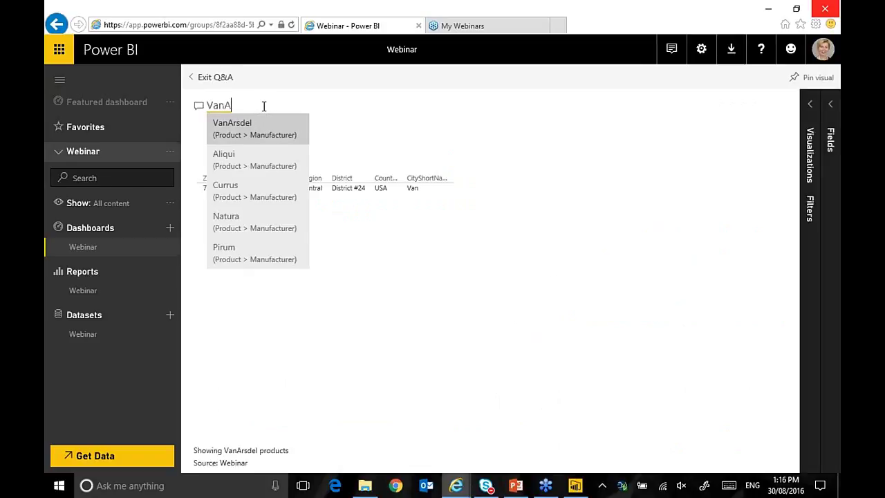
pyautogui.press('BackSpace')
pyautogui.write('rsdel revenue for 2015')
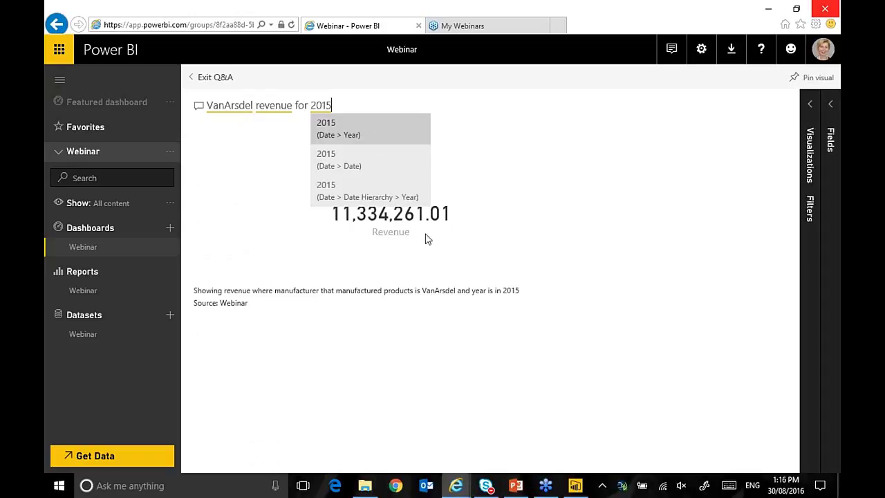
pyautogui.click(808, 81)
pyautogui.click(555, 328)
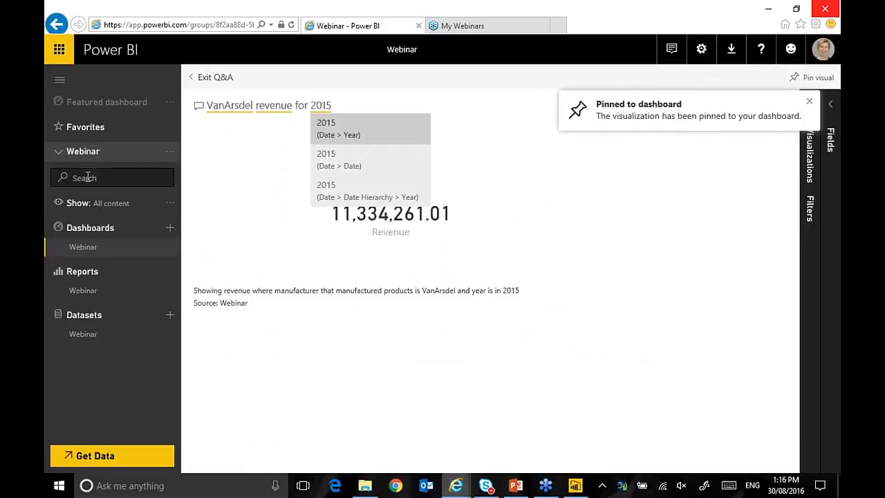
# - Place the new Revenue card directly below the VanArsdel logo on the Webinar dashboard and widen it to match the logo tile
pyautogui.click(93, 248)
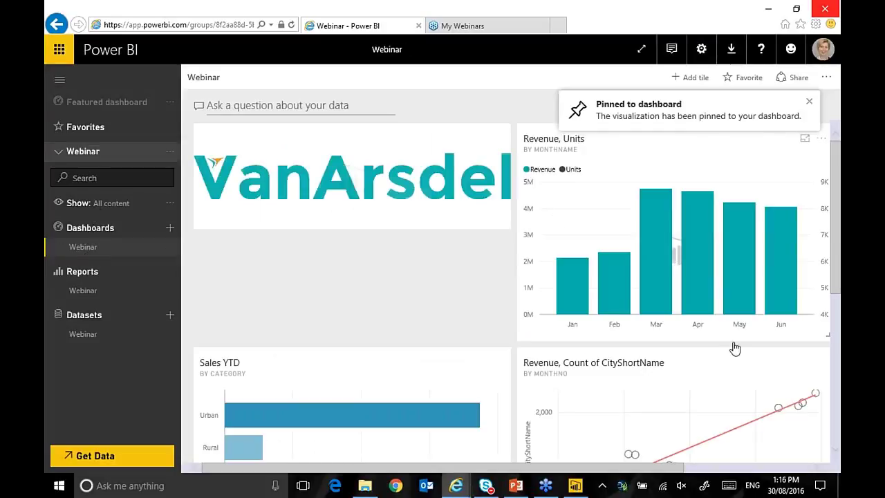
pyautogui.moveTo(540, 468); pyautogui.dragTo(695, 462)
pyautogui.moveTo(759, 186); pyautogui.dragTo(304, 290)
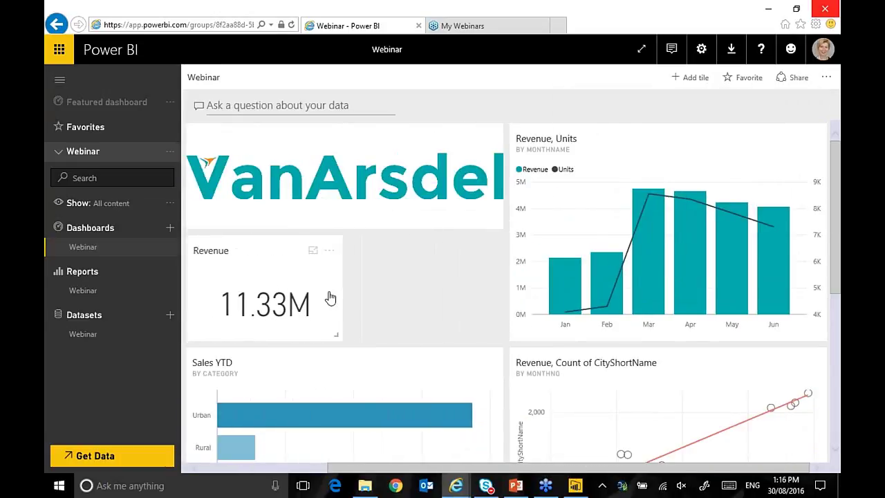
pyautogui.moveTo(336, 335); pyautogui.dragTo(423, 338)
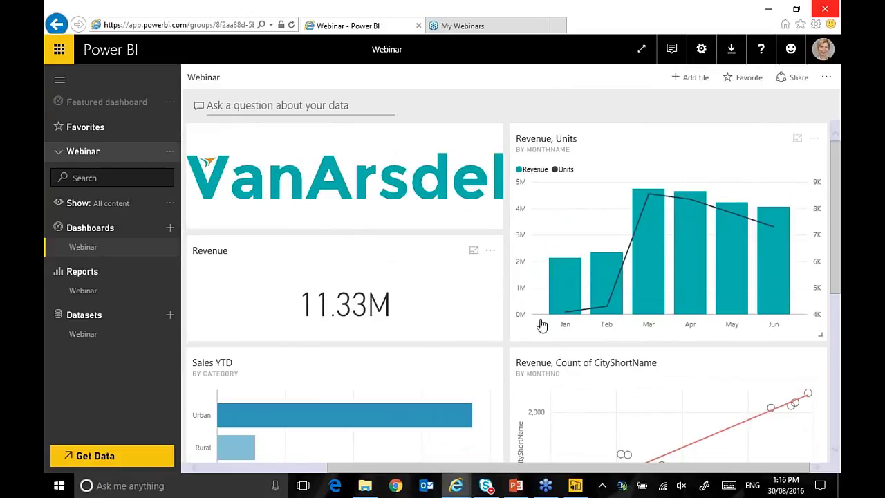
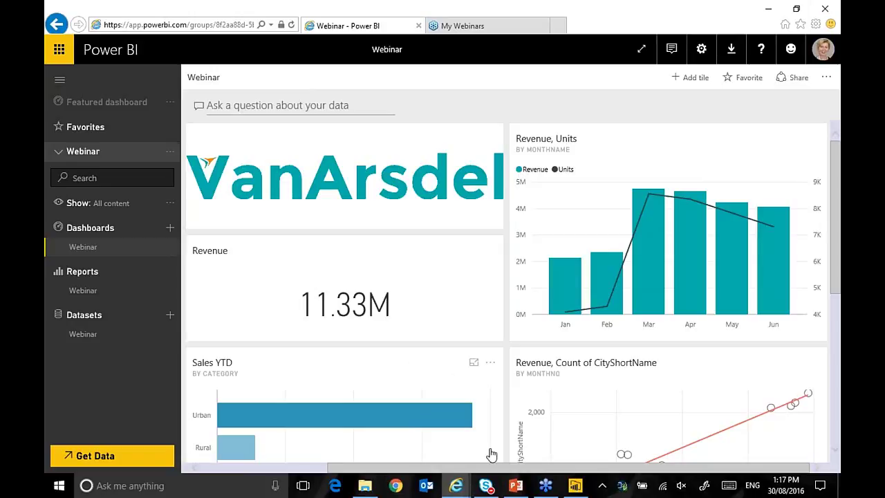
# - Look at the Webinar dashboard's sharing options and close them without sharing
pyautogui.click(799, 79)
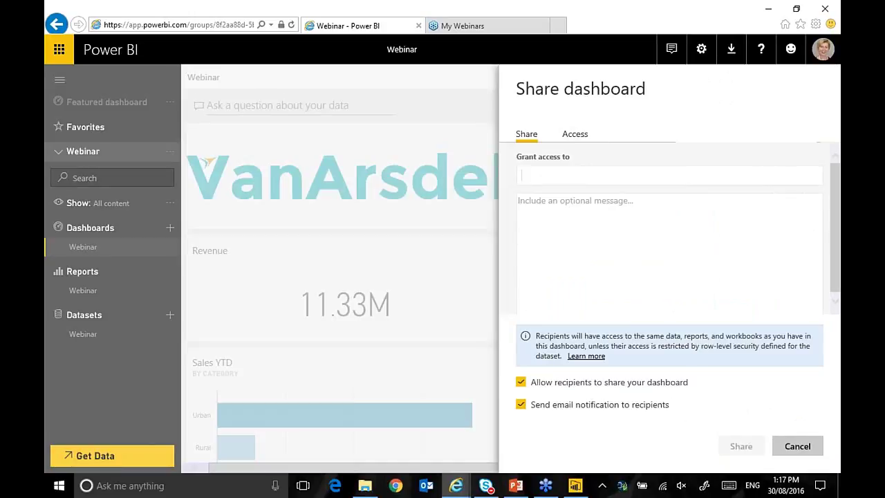
pyautogui.click(790, 448)
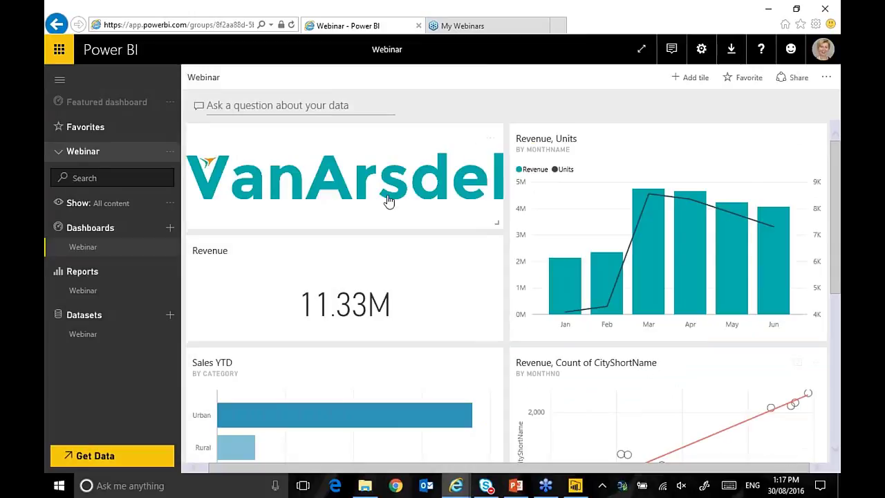
# - Switch to My Workspace, view the Financial Performance dashboard and open the report behind its Total Expenses this year tile
pyautogui.click(81, 152)
pyautogui.click(104, 172)
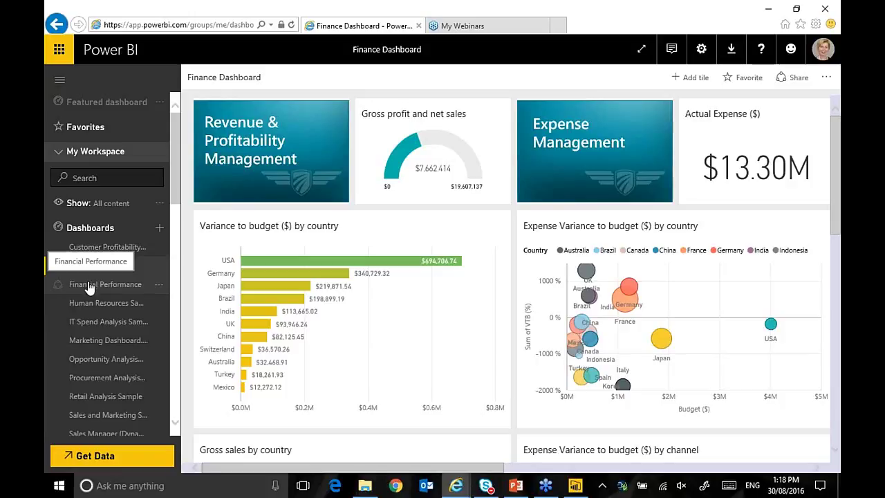
pyautogui.click(88, 285)
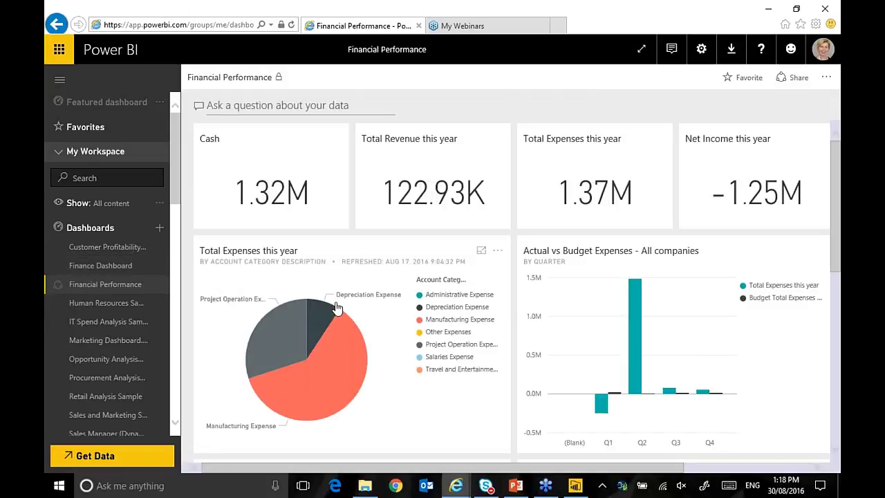
pyautogui.click(385, 293)
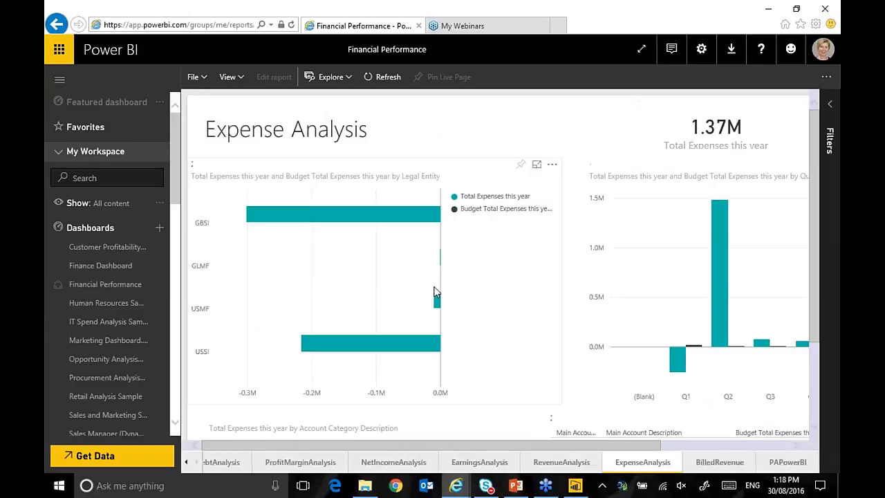
# - Examine the ProfitMarginAnalysis page with the USMF legal entity highlighted, and the AssetandDebtAnalysis page
pyautogui.click(297, 462)
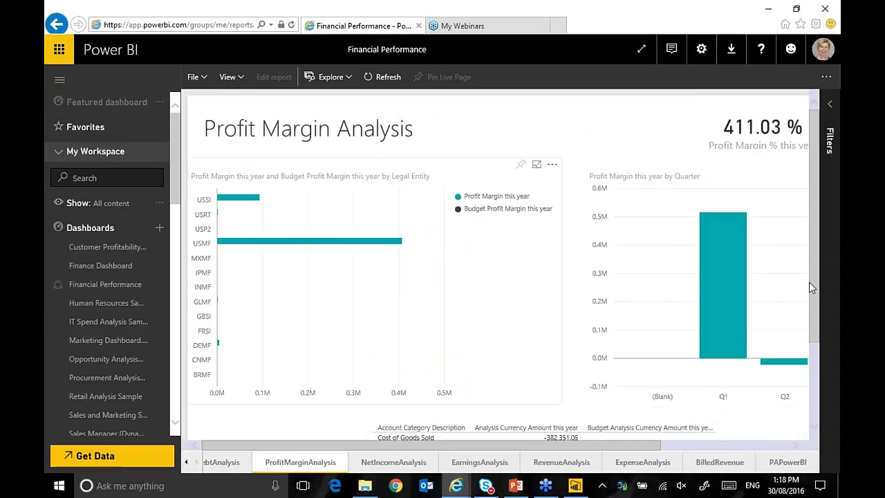
pyautogui.click(308, 242)
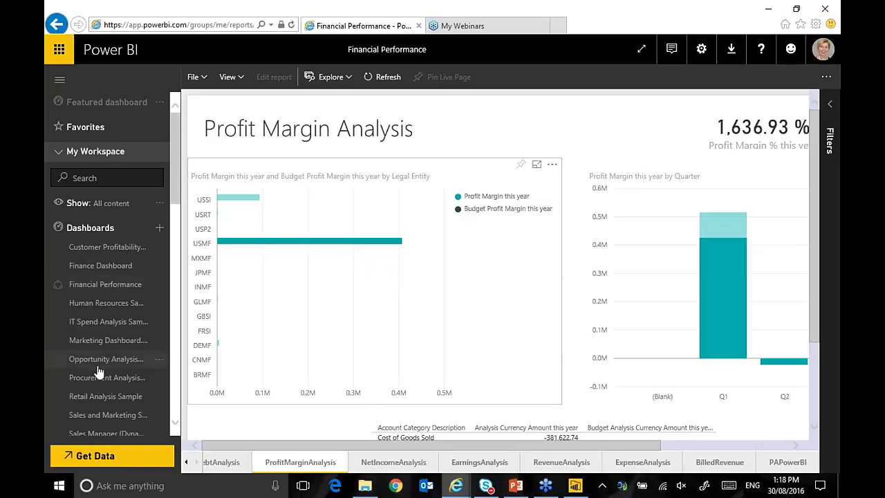
pyautogui.click(244, 463)
pyautogui.click(245, 462)
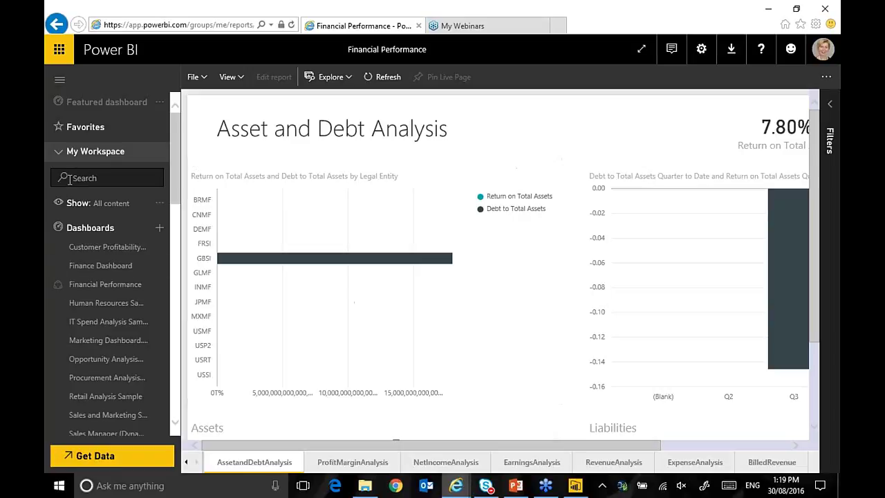
pyautogui.click(60, 152)
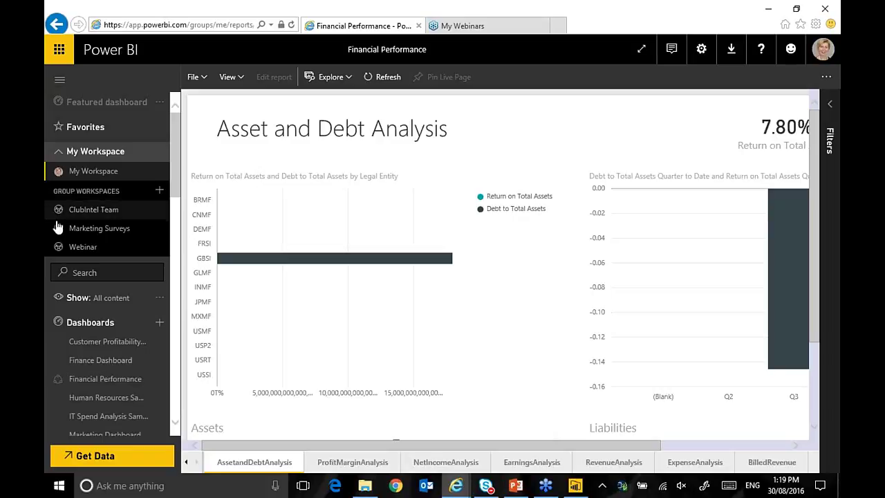
pyautogui.moveTo(311, 261)
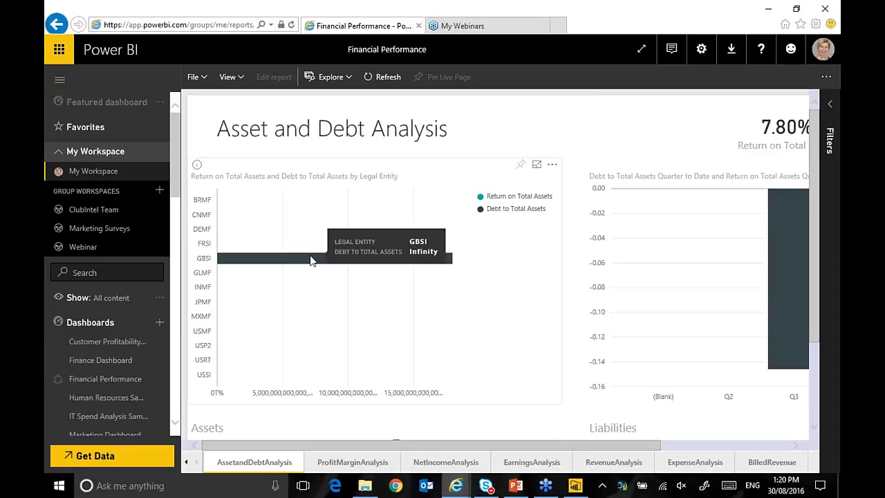
pyautogui.click(96, 152)
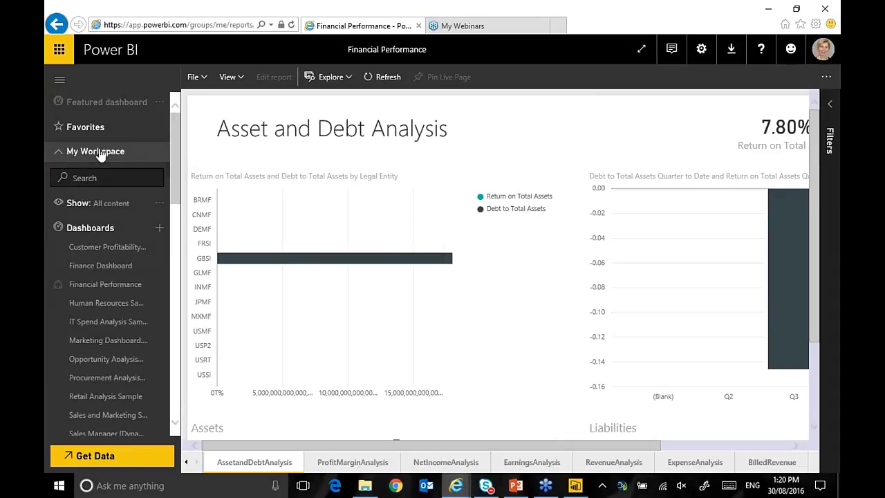
# - Open the Finance Dashboard, look through the content pack creation form down to its items to publish, and cancel without publishing
pyautogui.click(111, 271)
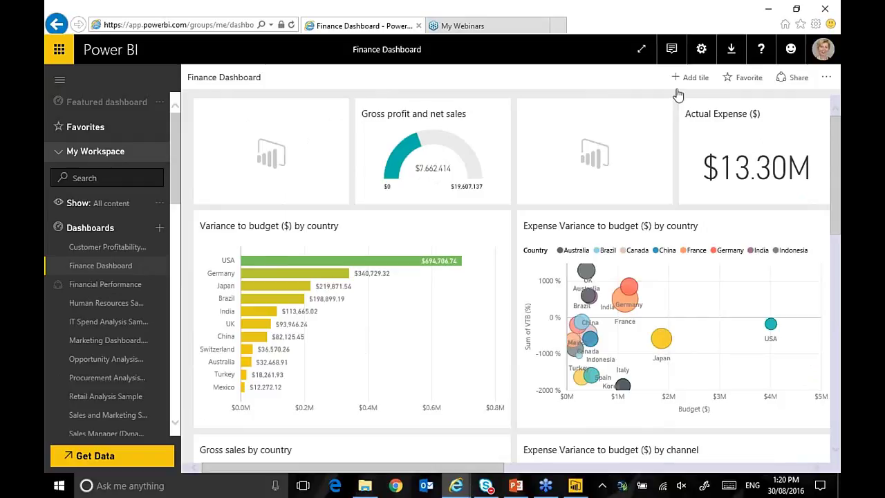
pyautogui.click(702, 55)
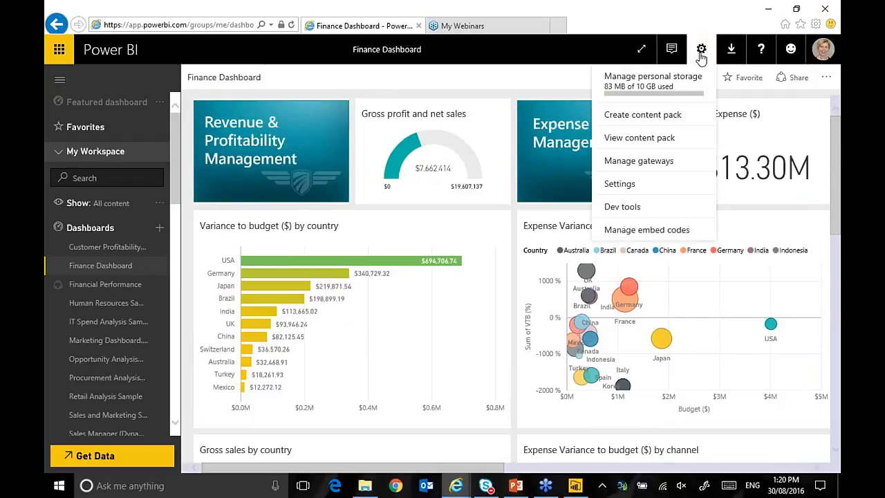
pyautogui.click(649, 119)
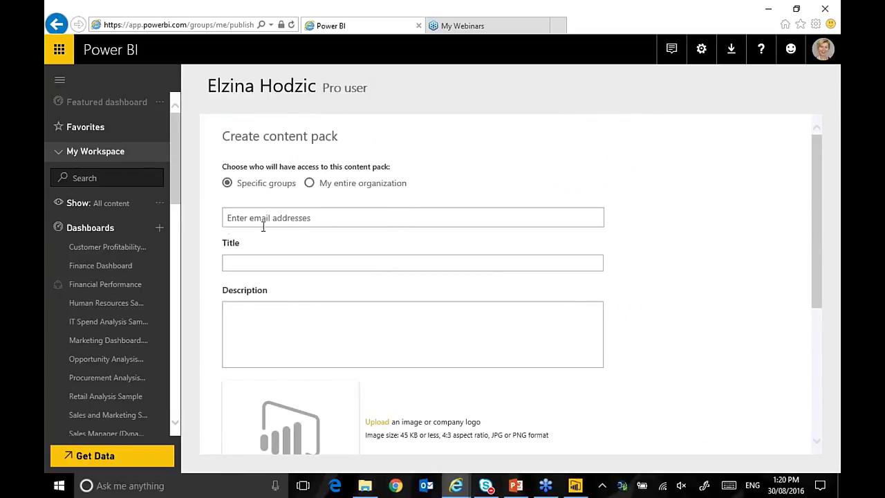
pyautogui.click(251, 268)
pyautogui.moveTo(816, 216); pyautogui.dragTo(809, 339)
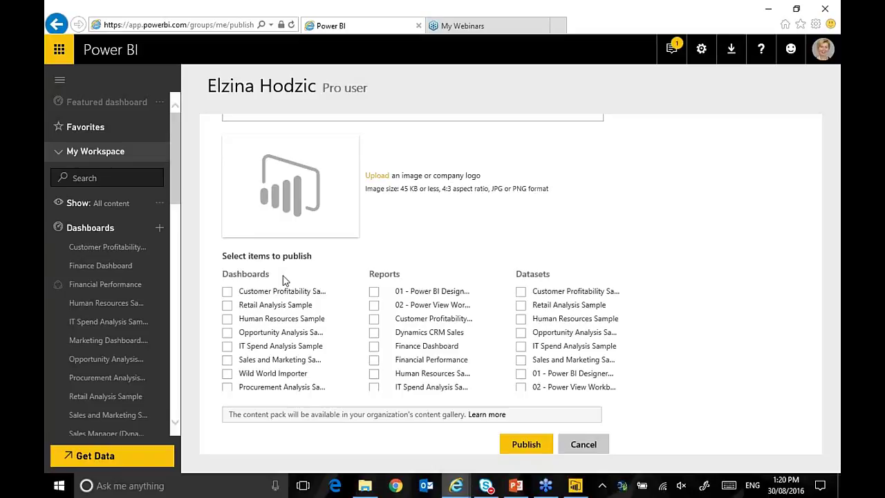
pyautogui.click(584, 445)
# - View the organization's content pack library from Get Data, close it and return to the Finance Dashboard
pyautogui.click(142, 458)
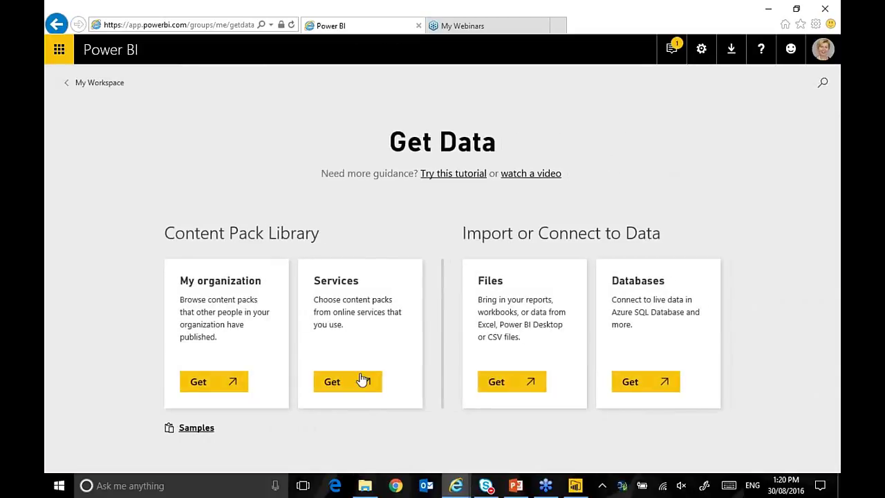
pyautogui.click(218, 384)
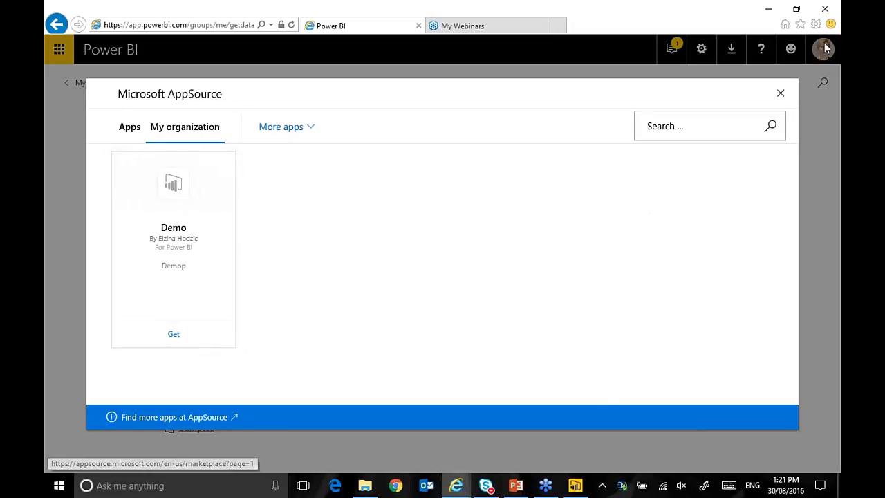
pyautogui.click(780, 92)
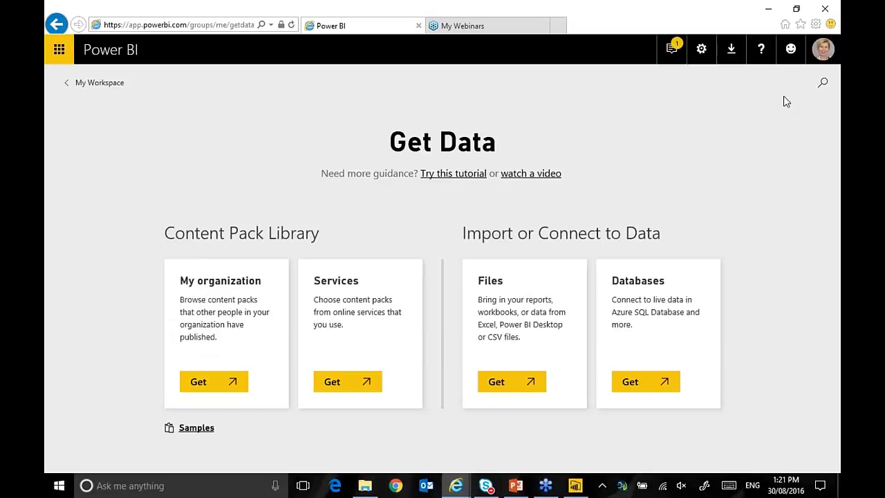
pyautogui.click(128, 61)
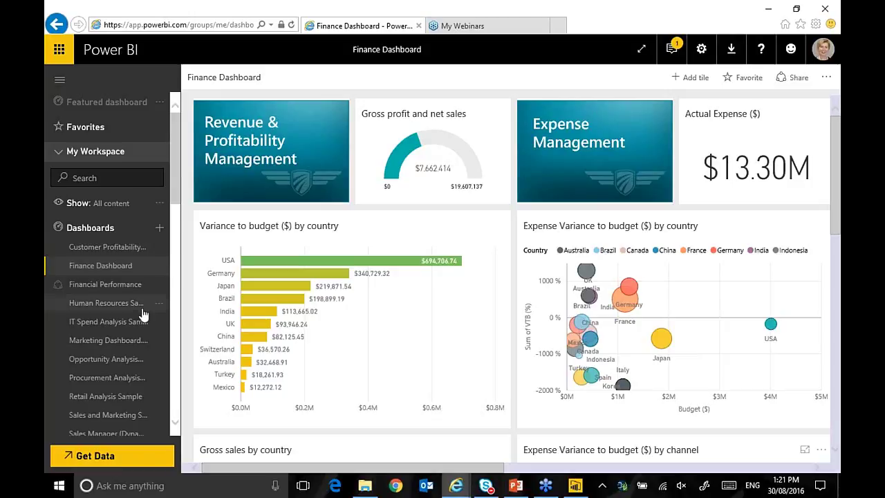
# - Switch to the PowerPoint webinar presentation and start the slide show from the "Demo – Dashboard in an hour" slide
pyautogui.click(516, 486)
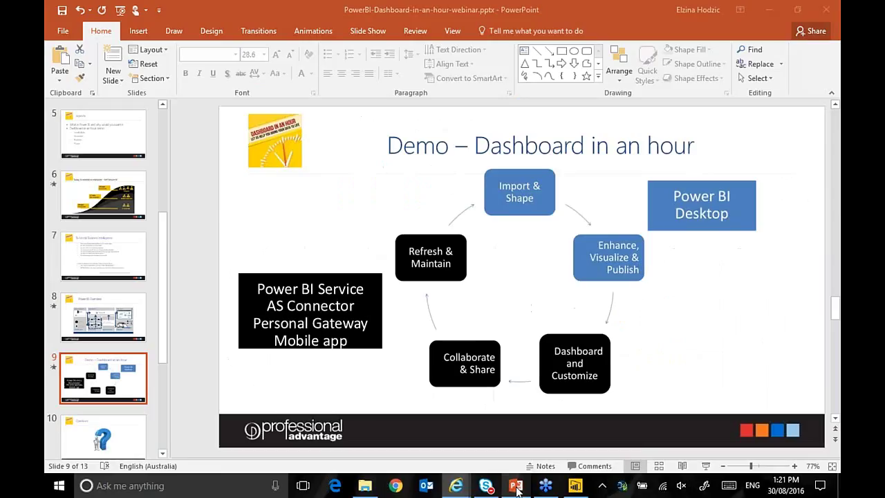
pyautogui.click(706, 466)
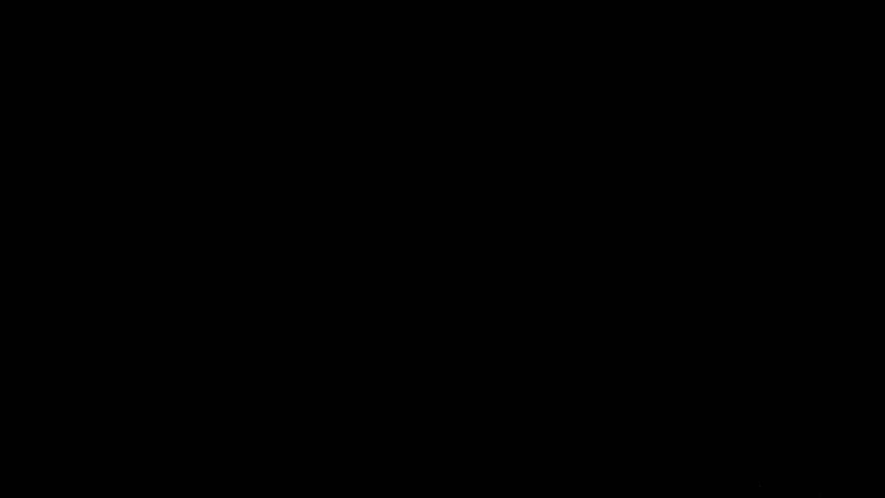